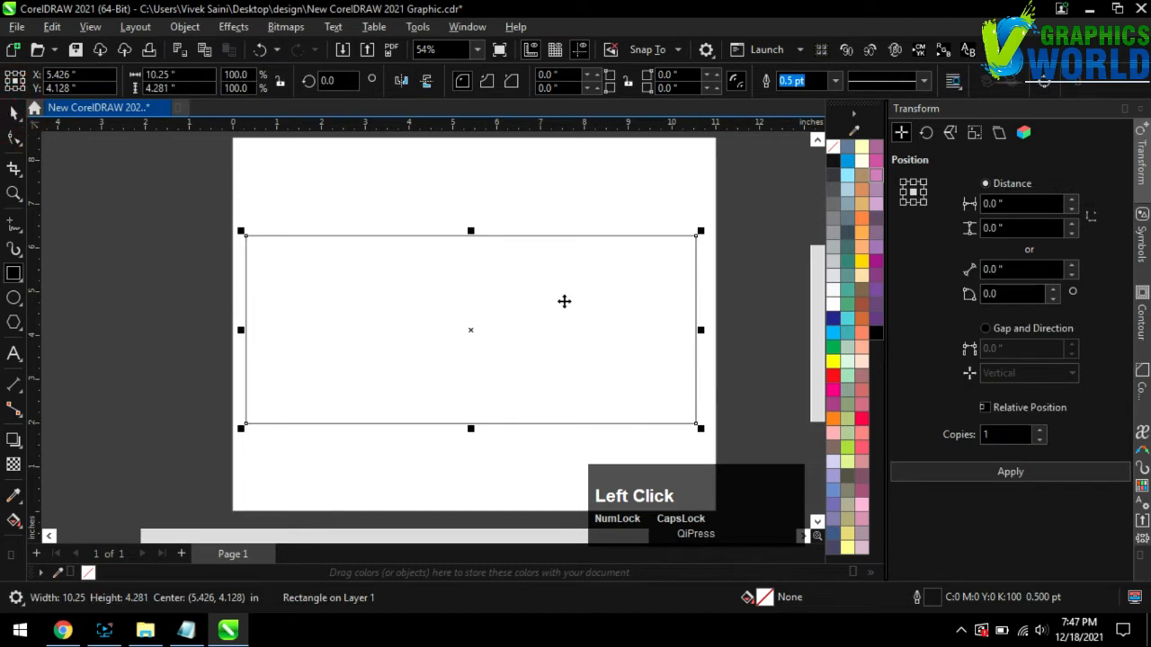
Step: Fill the large rectangle with Deep Yellow and deselect it
left_click(746, 259)
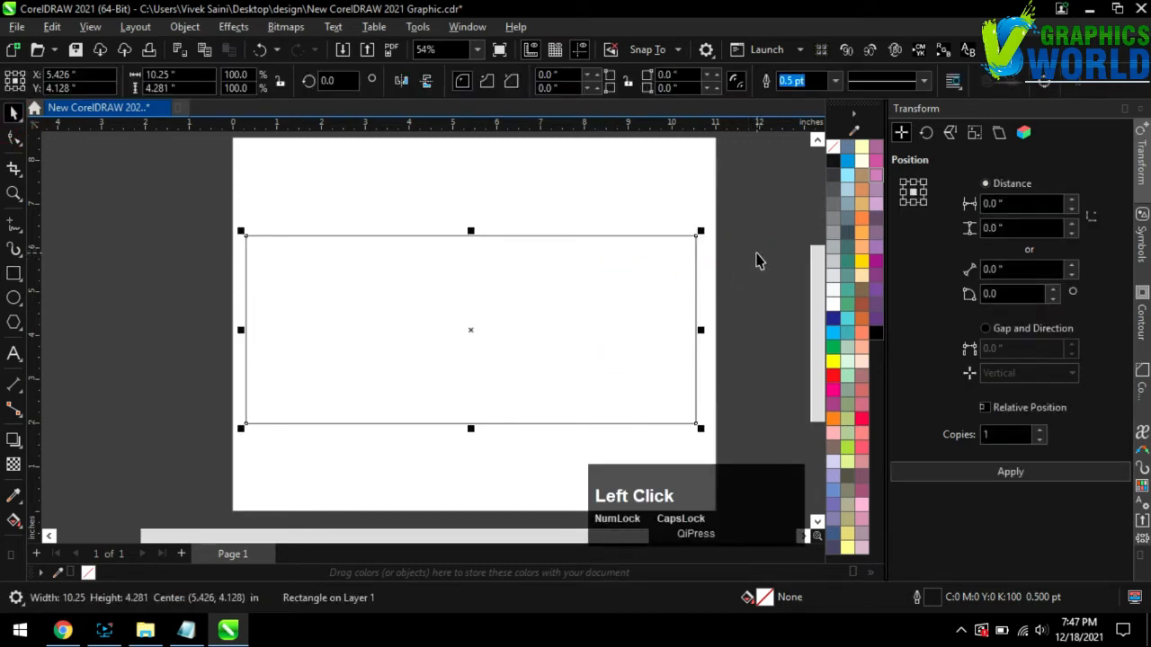
left_click(861, 262)
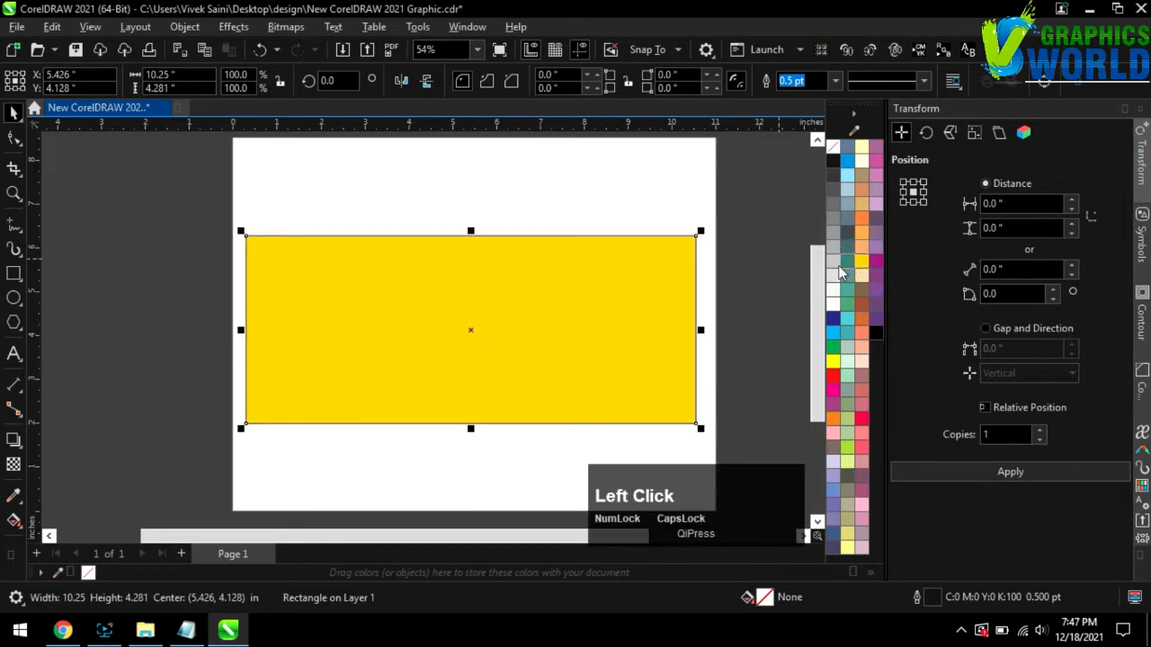
left_click(139, 244)
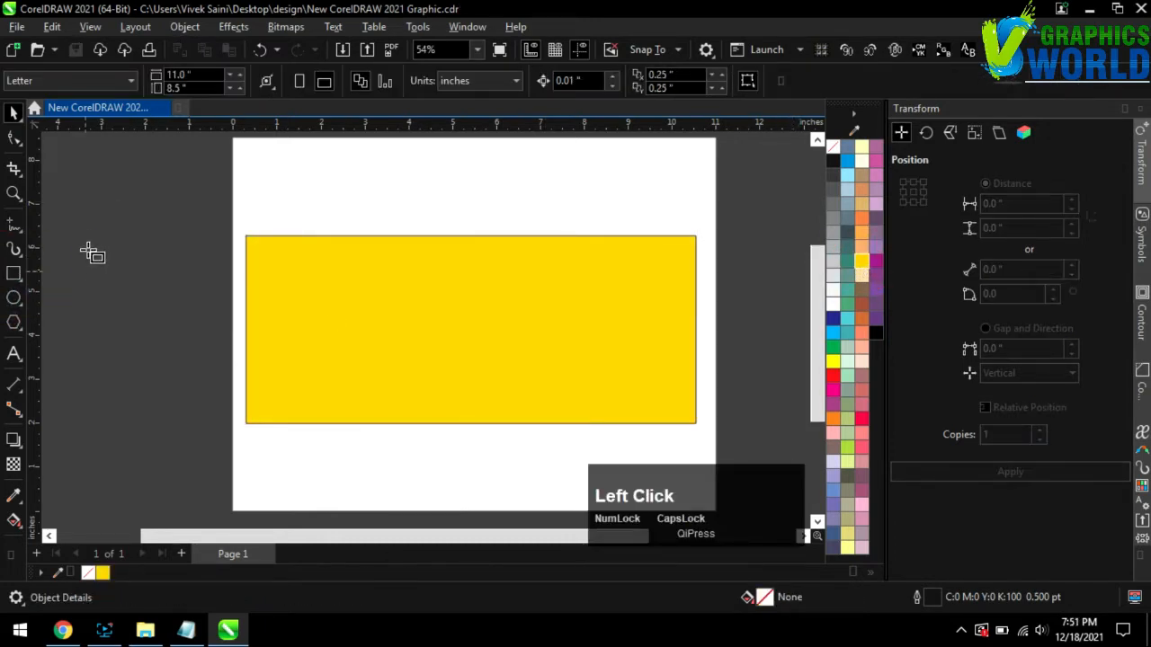
Step: Draw a rounded-corner square beside the page and scale it to about 2.36 inches wide
mouse_move(89, 231)
left_mouse_down()
mouse_move(210, 406)
mouse_move(268, 409)
left_mouse_up()
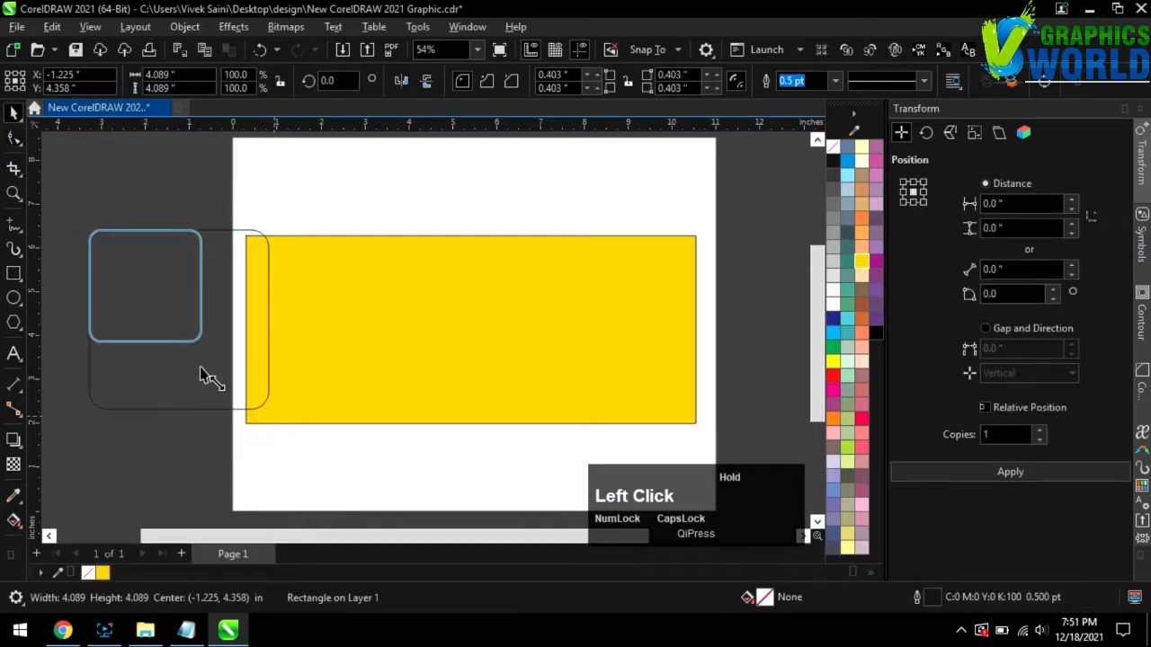
left_click_drag(204, 364, 207, 368)
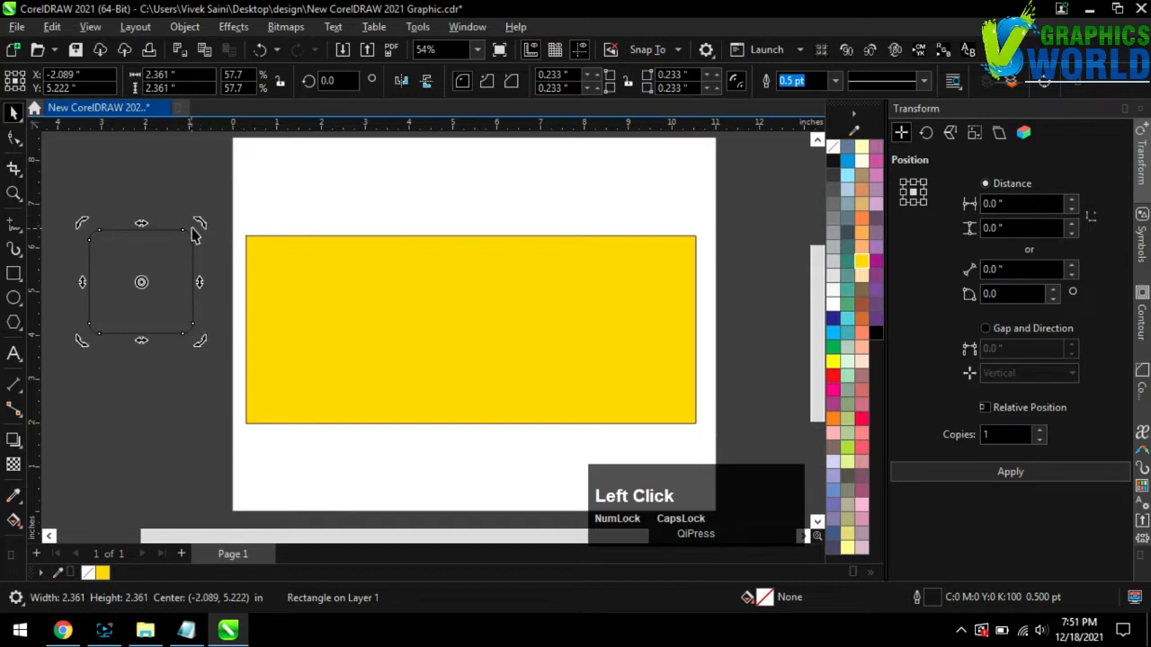
Step: Rotate the rounded square to about 314° as a diamond and arrange eight enlarged copies around the yellow rectangle's edges and right part
left_click_drag(193, 234, 680, 244)
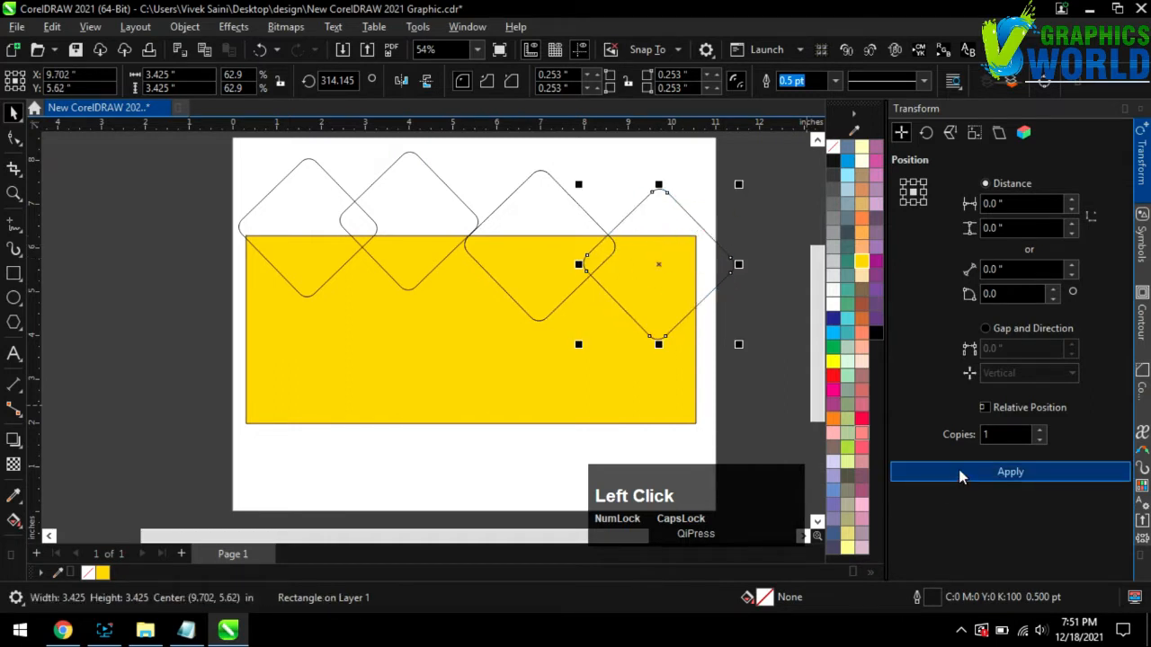
left_click_drag(683, 361, 643, 339)
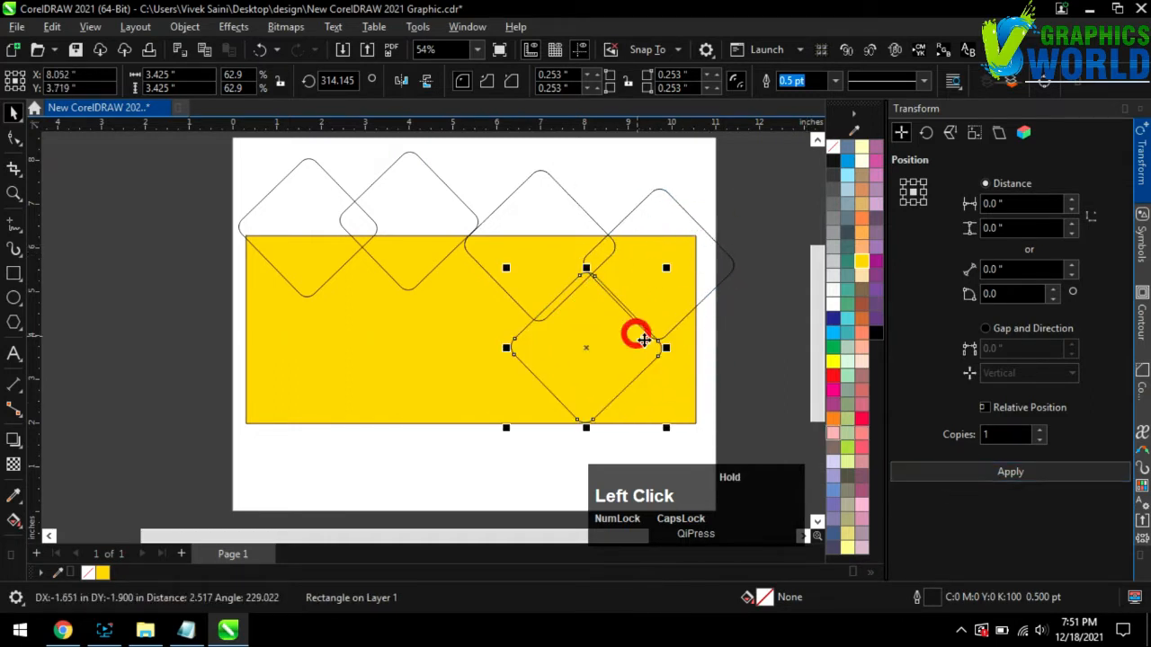
left_click(903, 471)
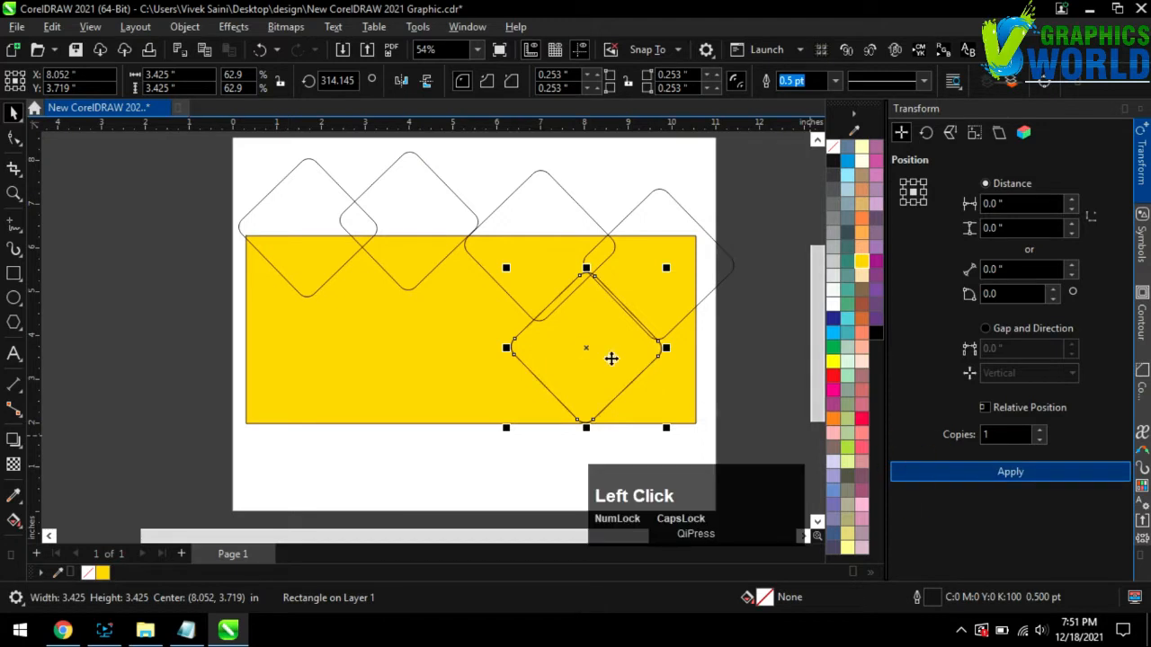
left_click_drag(432, 338, 452, 343)
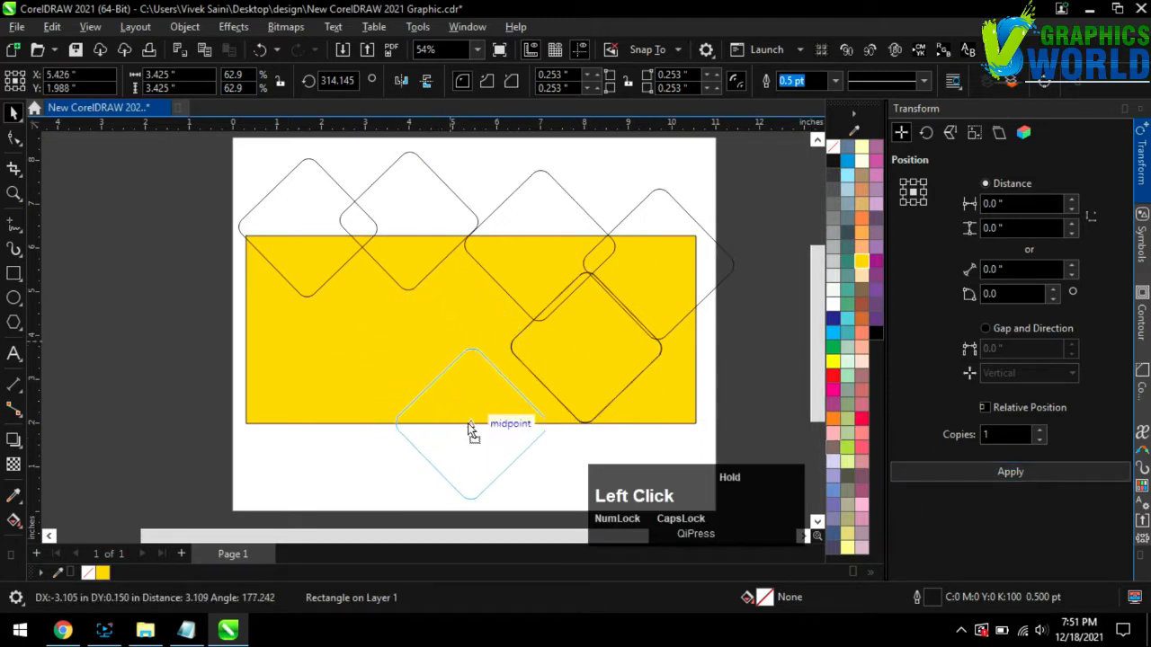
left_click_drag(514, 445, 332, 463)
left_click(956, 471)
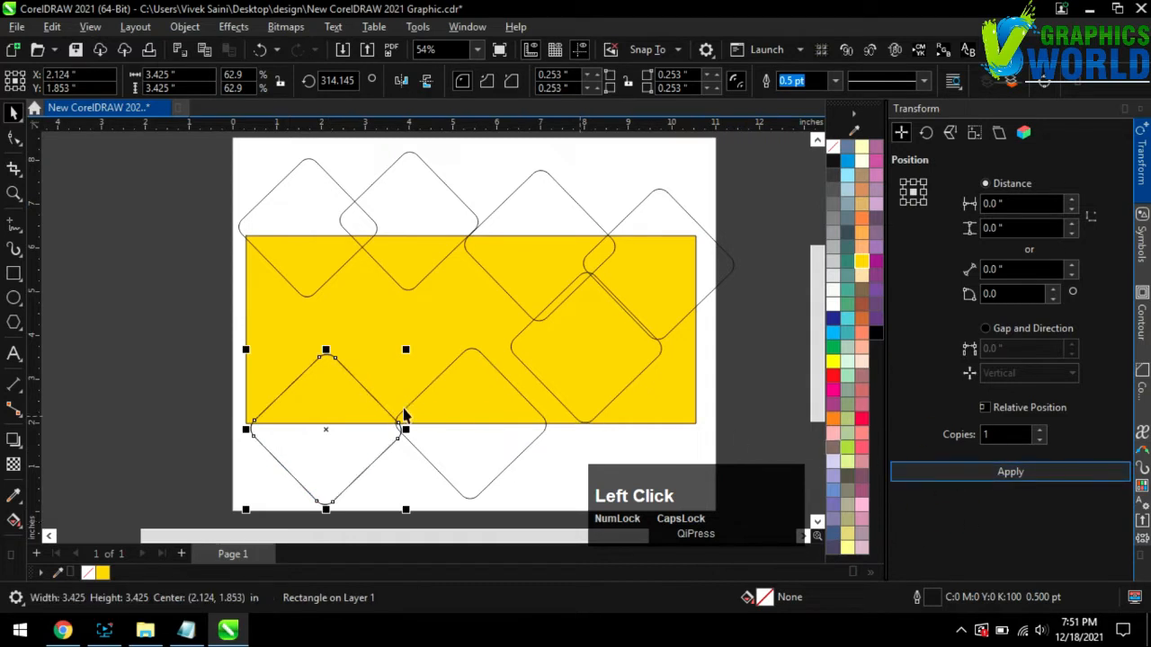
left_click_drag(404, 414, 263, 320)
Step: Fill all eight diamonds with orange (C0 M42 Y100 K0) and remove their outlines
left_click(292, 263)
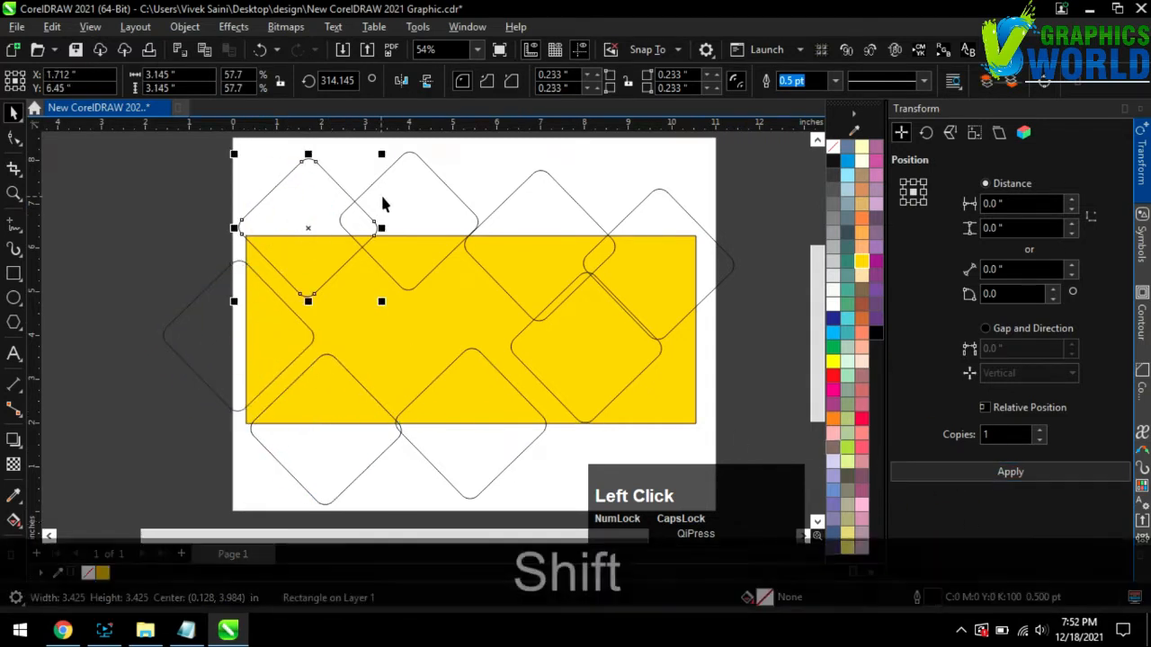
left_click(388, 191, "shift")
left_click(511, 225, "shift")
left_click(627, 239, "shift")
left_click(469, 445, "shift")
left_click(337, 462, "shift")
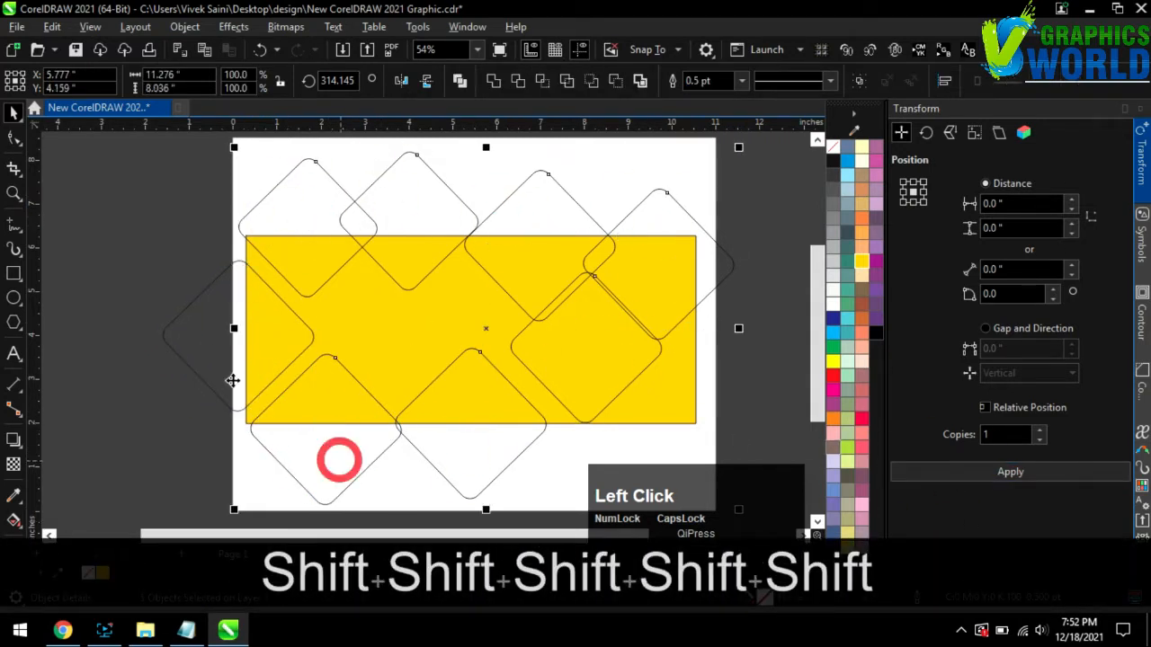
left_click(207, 359, "shift")
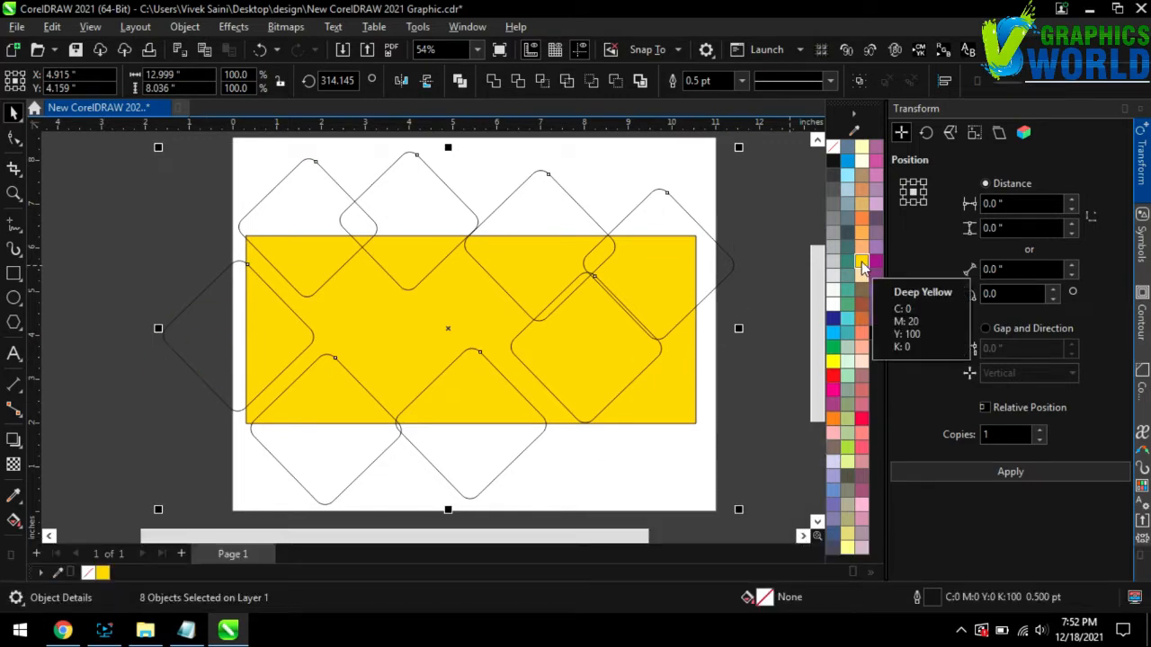
left_click_drag(861, 267, 895, 303)
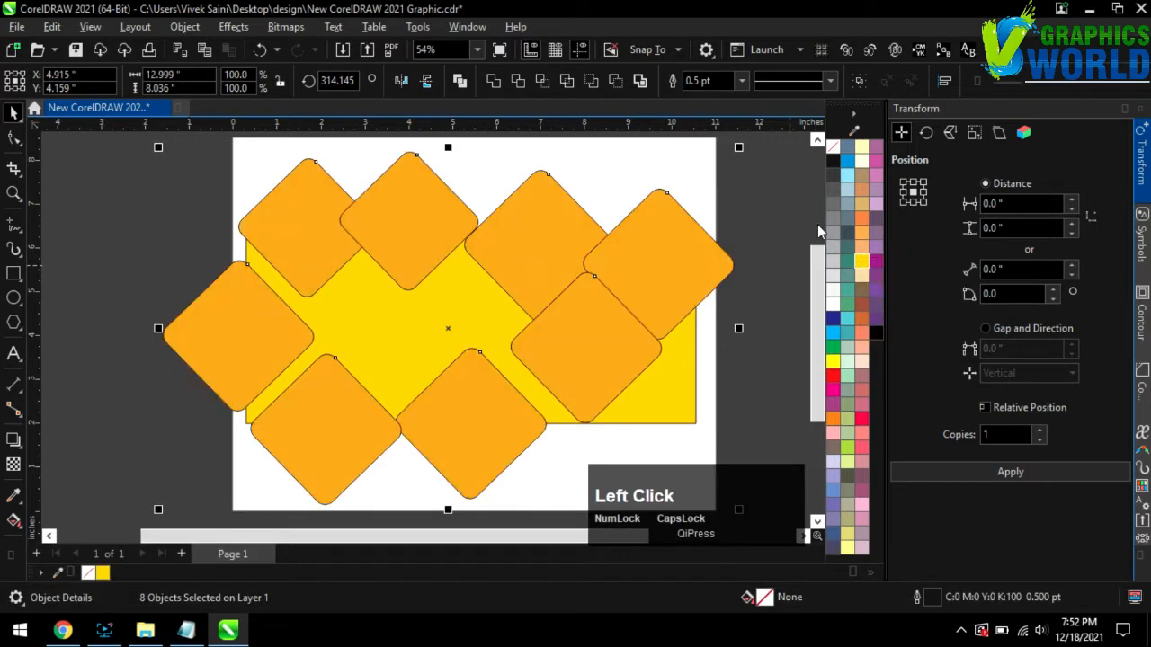
right_click(833, 147)
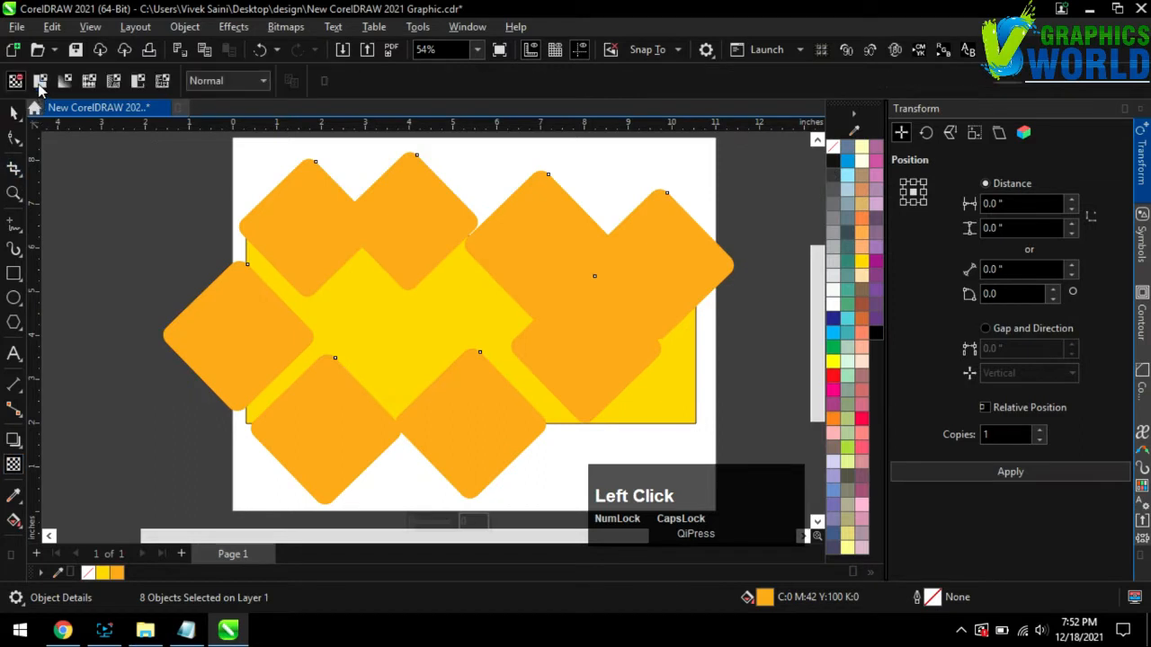
Step: Apply uniform transparency of 31 to the eight orange diamonds, and deselect them
left_click(40, 80)
left_click_drag(364, 84, 350, 83)
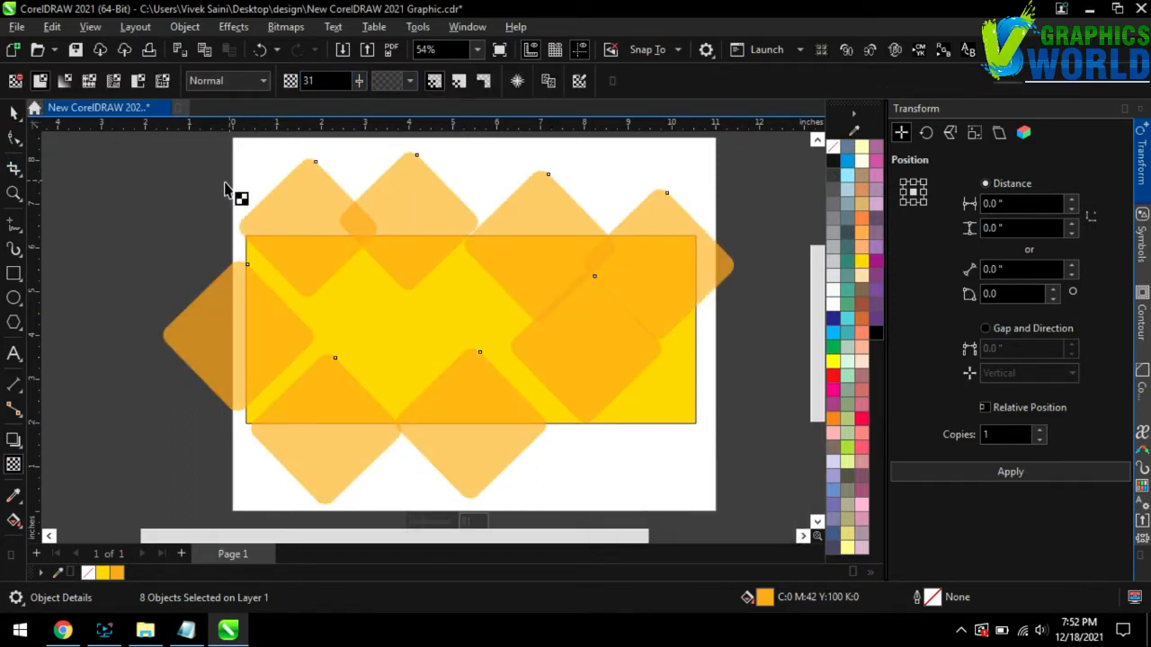
key("space")
left_click(92, 190)
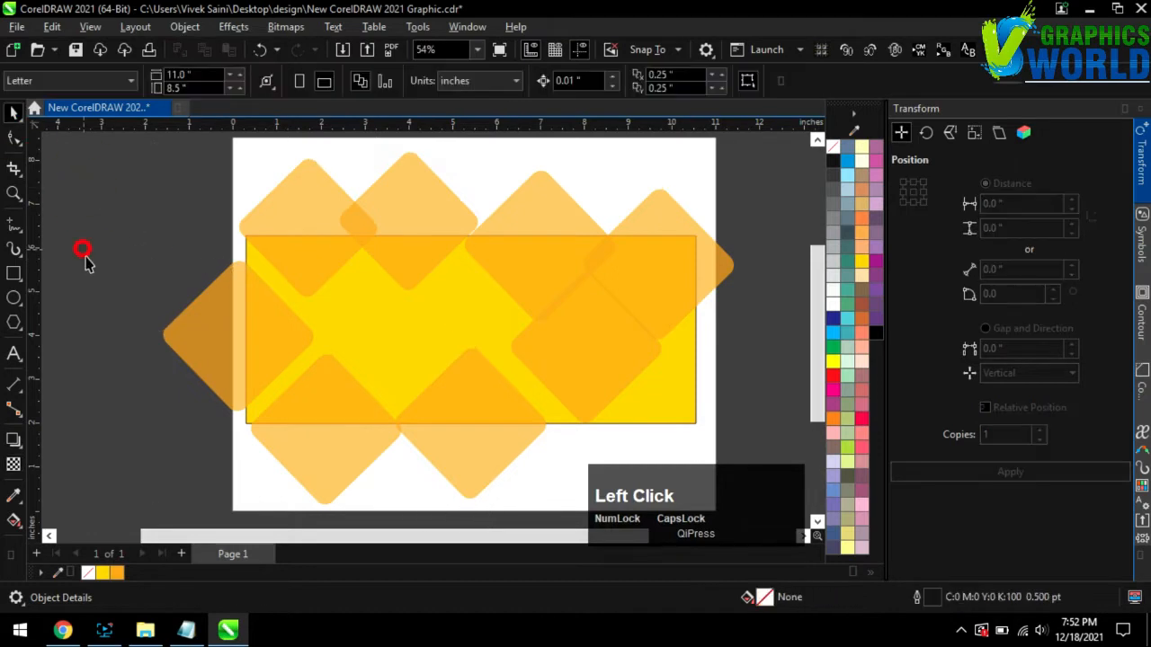
Step: Place a duplicate of the leftmost diamond outside the page, above and left of the original
left_click(200, 321)
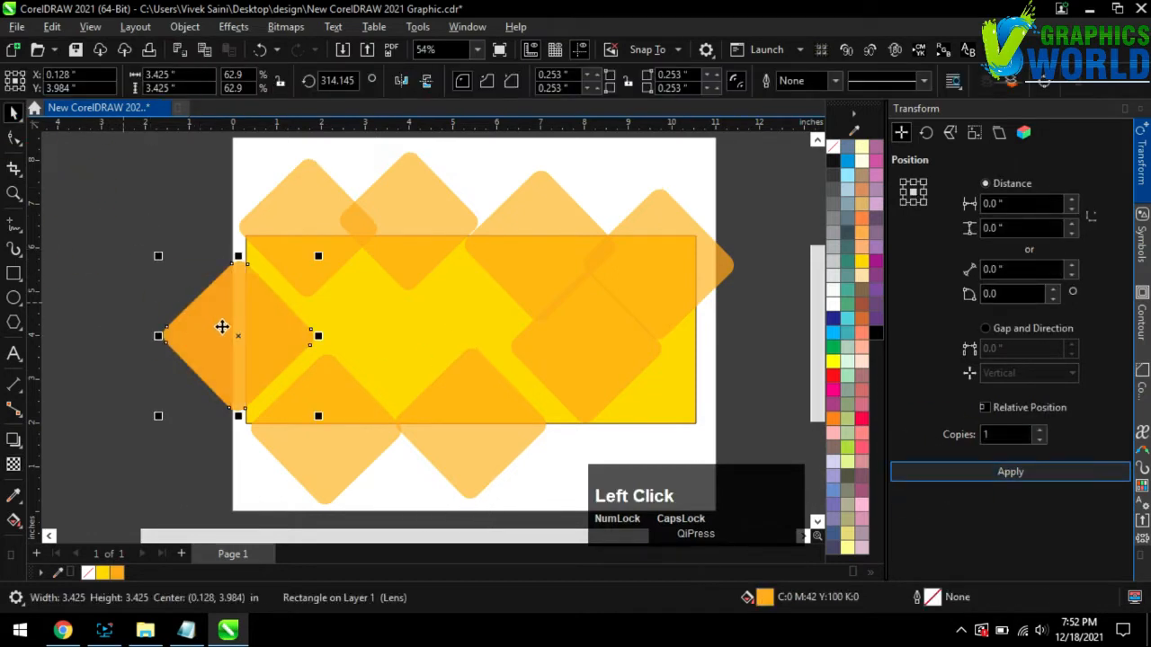
left_click_drag(224, 326, 111, 227)
Step: PowerClip the eight diamonds overlapping the yellow rectangle inside it, leaving out the spare diamond
scroll(211, 226, "down", 1)
left_click_drag(207, 153, 566, 309)
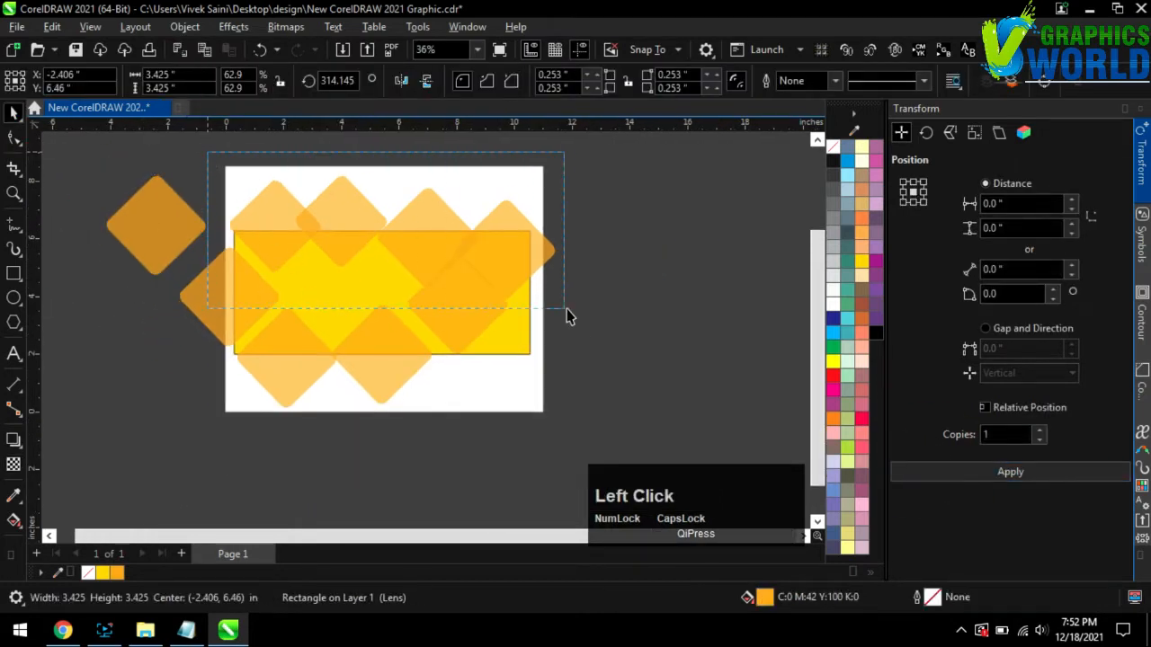
left_click_drag(666, 375, 664, 373)
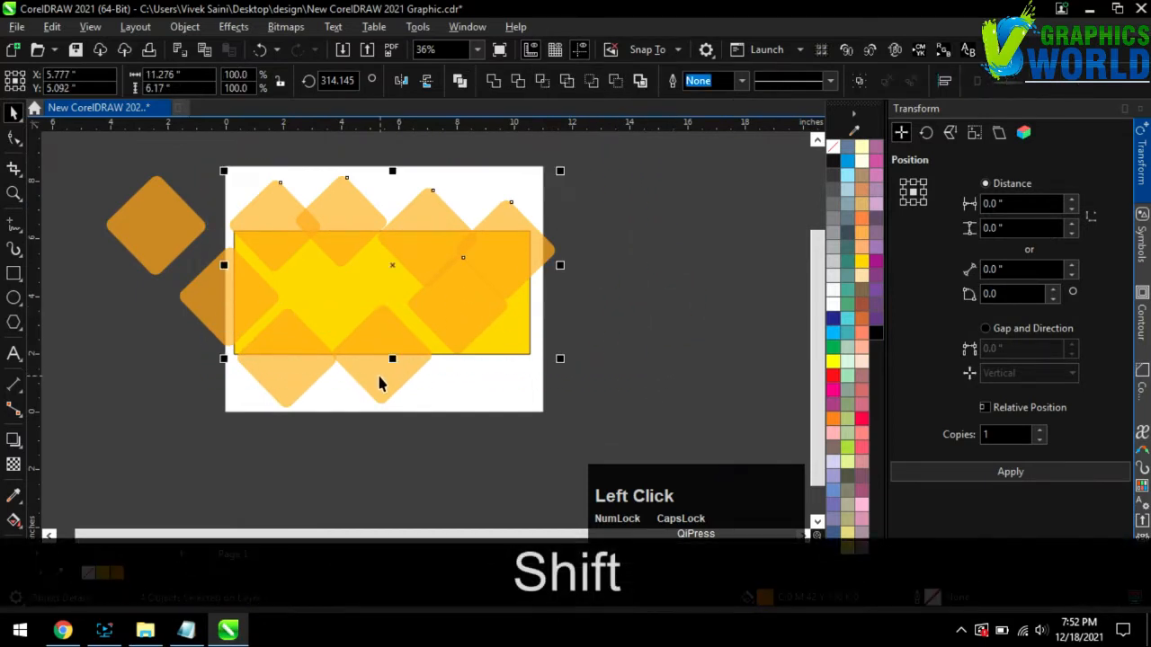
right_click(196, 291, "shift")
right_click(231, 325)
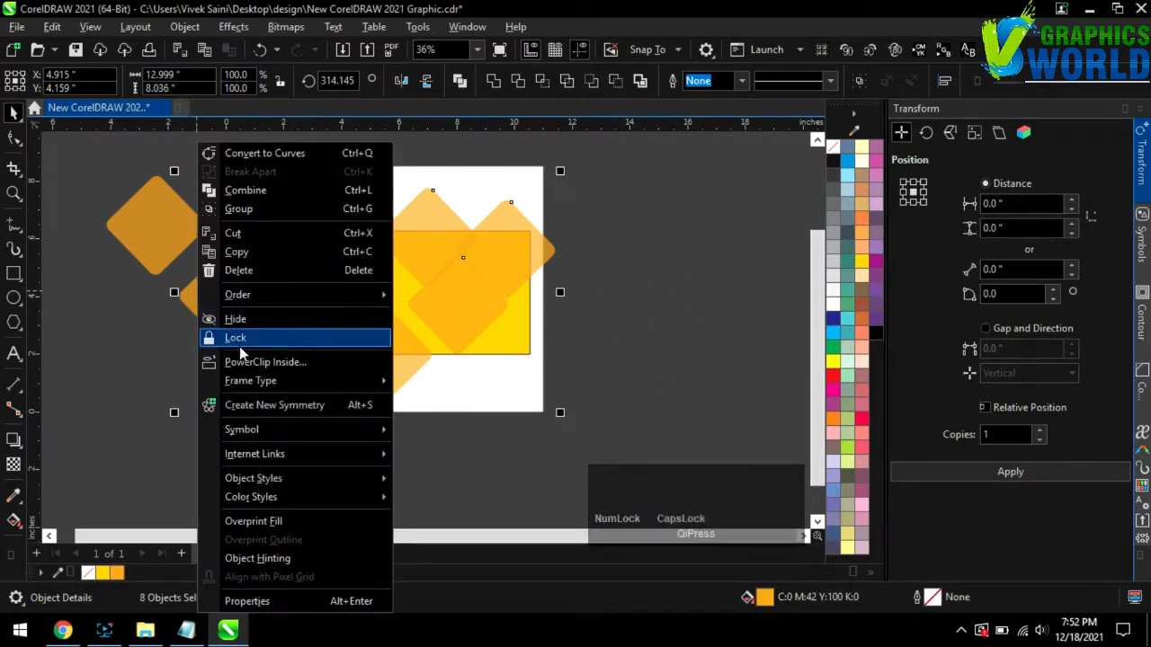
left_click(261, 362)
left_click(514, 342)
scroll(425, 293, "up", 1)
scroll(424, 293, "down", 1)
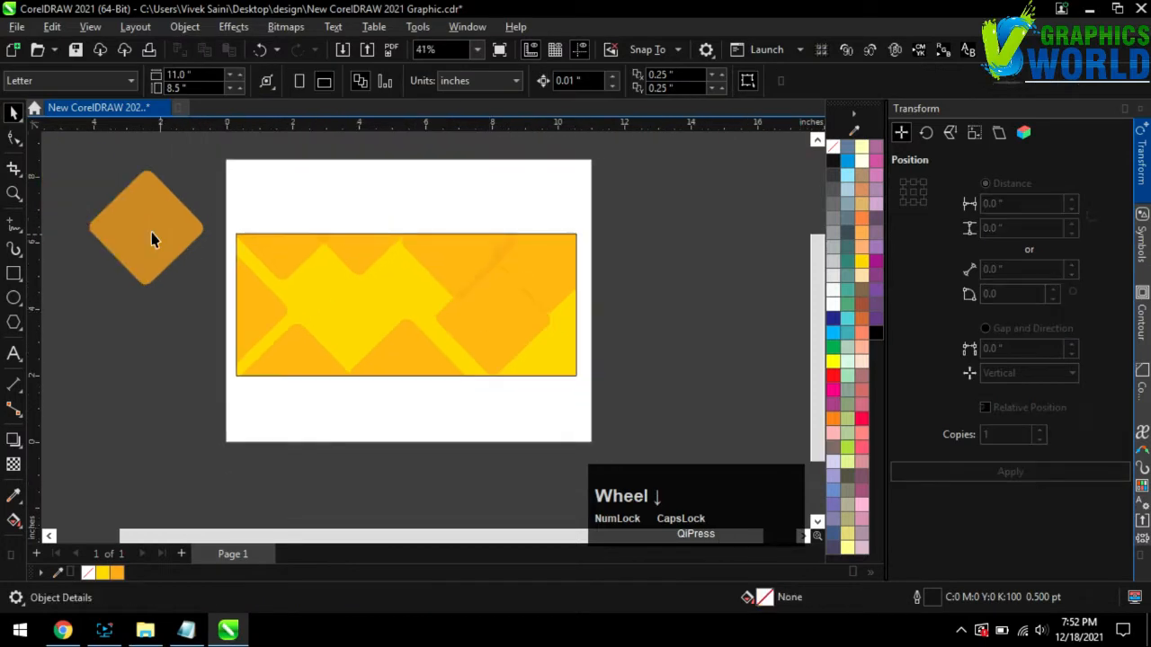
Step: Remove the transparency from the spare diamond and move it down beside the yellow rectangle
left_click(151, 232)
left_click(13, 464)
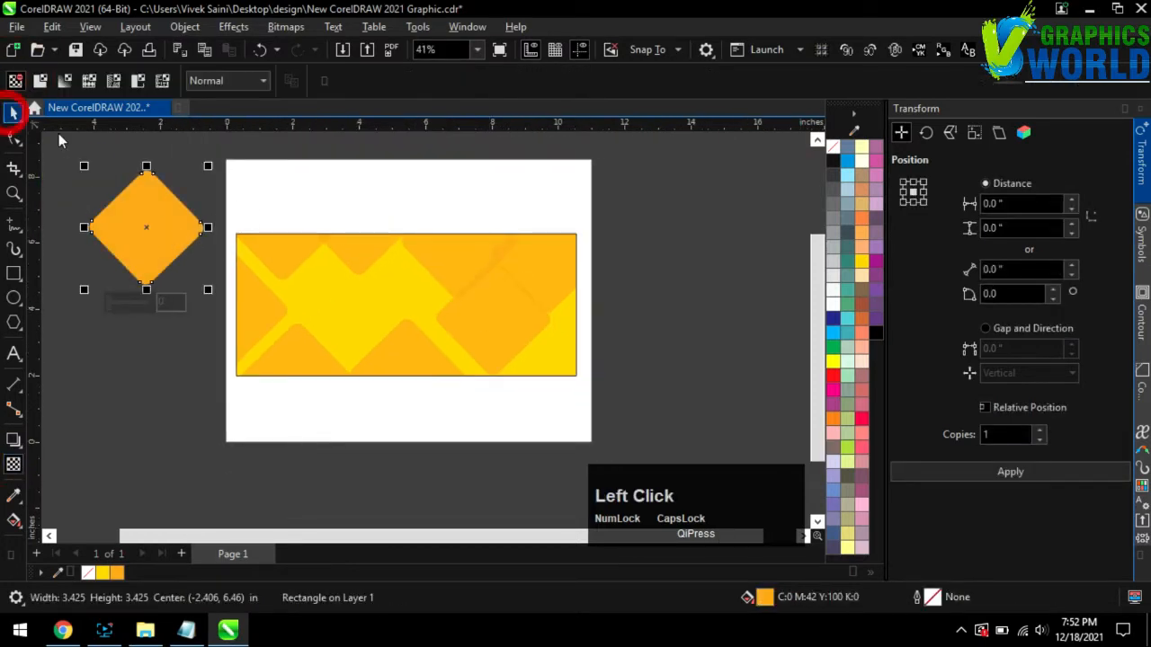
left_click_drag(146, 227, 150, 308)
left_click(103, 272)
Step: Set the spare diamond's rotation angle to 0 so it is an upright rounded square
scroll(103, 275, "up", 1)
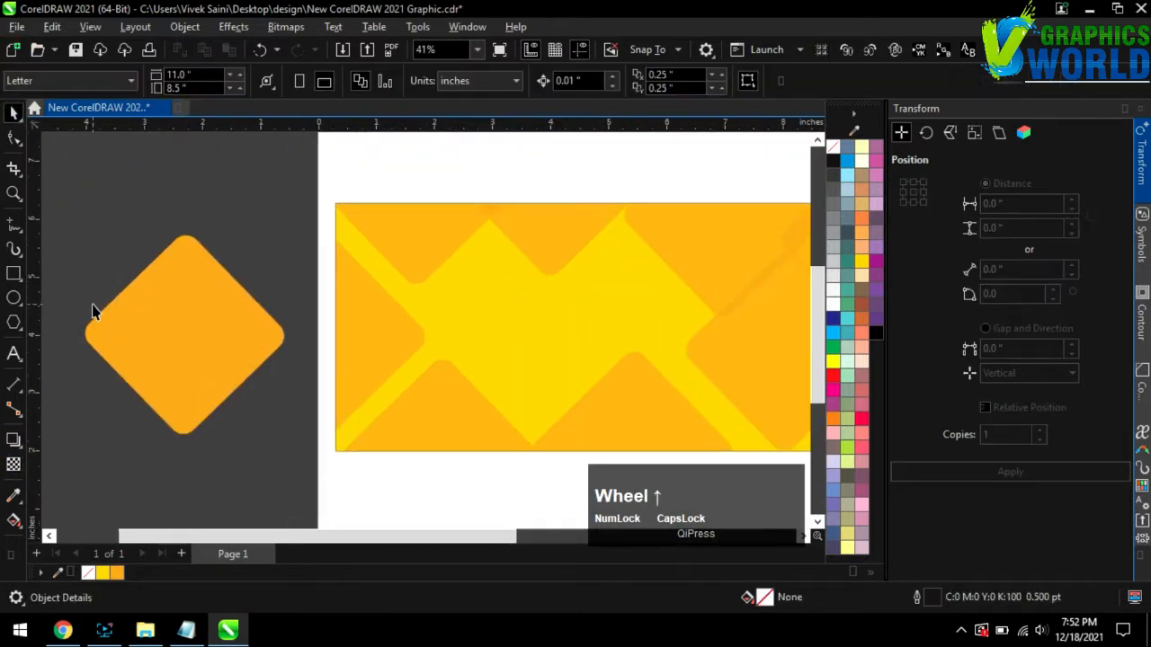
scroll(92, 310, "up", 1)
left_click(172, 312)
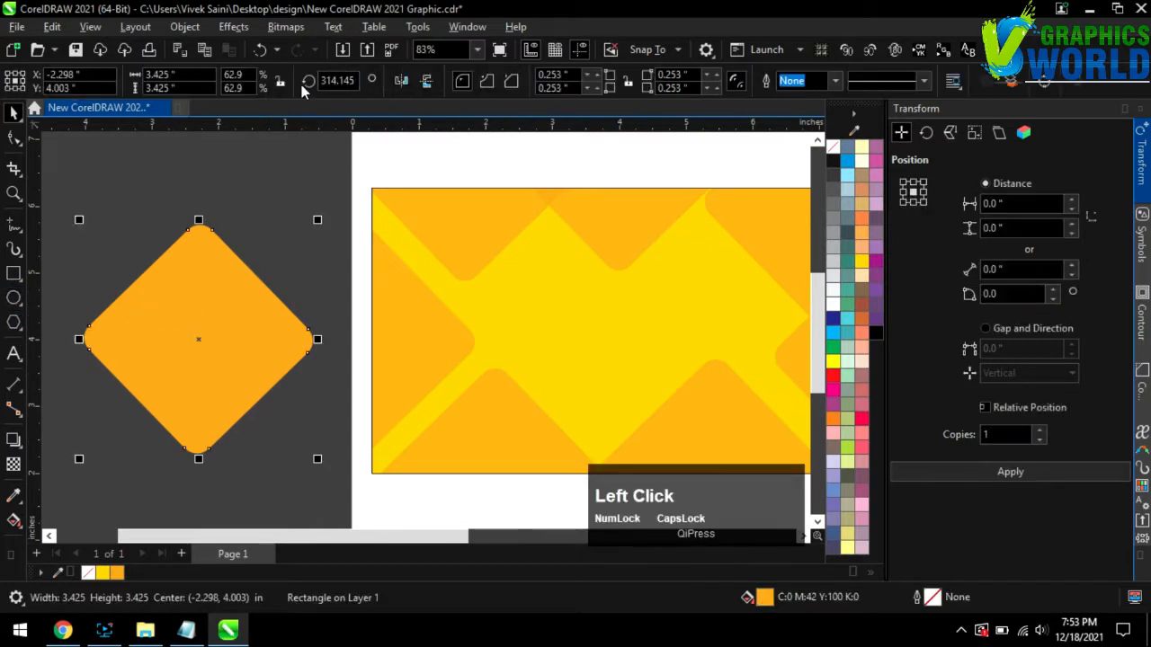
left_click(337, 80)
type("0")
key("Return")
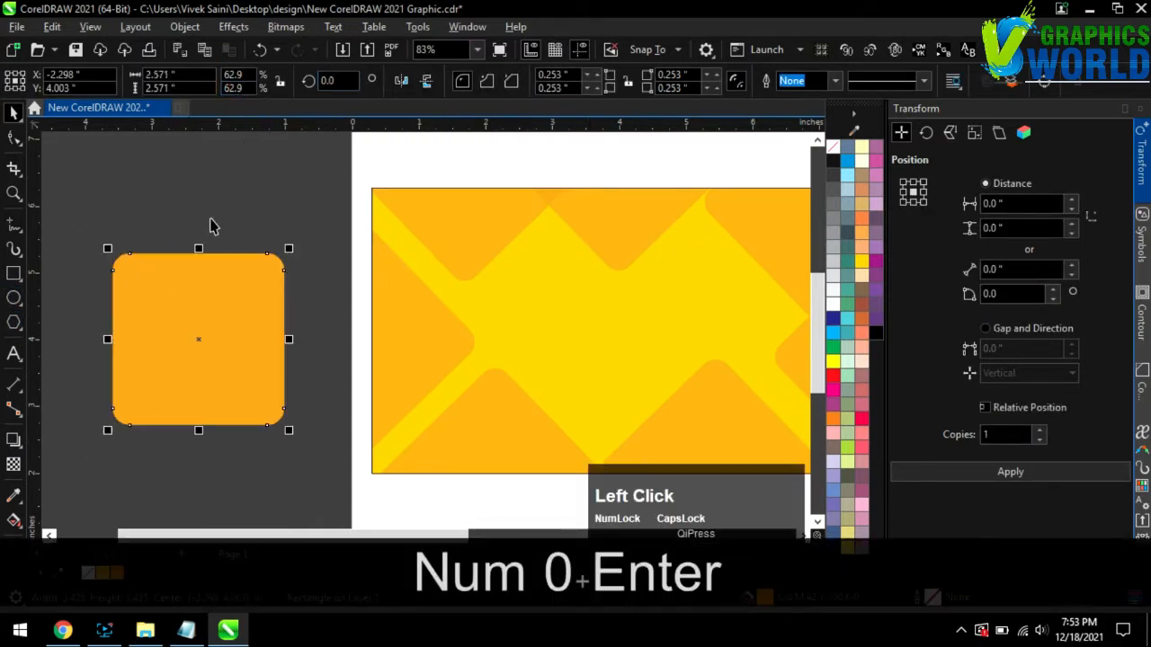
Step: Draw a thin vertical strip about 0.05 by 3.36 inches left of the orange square, filled pale yellow (C0 M0 Y40 K0) without outline
left_click(14, 274)
left_click_drag(83, 218, 95, 457)
left_click(833, 364)
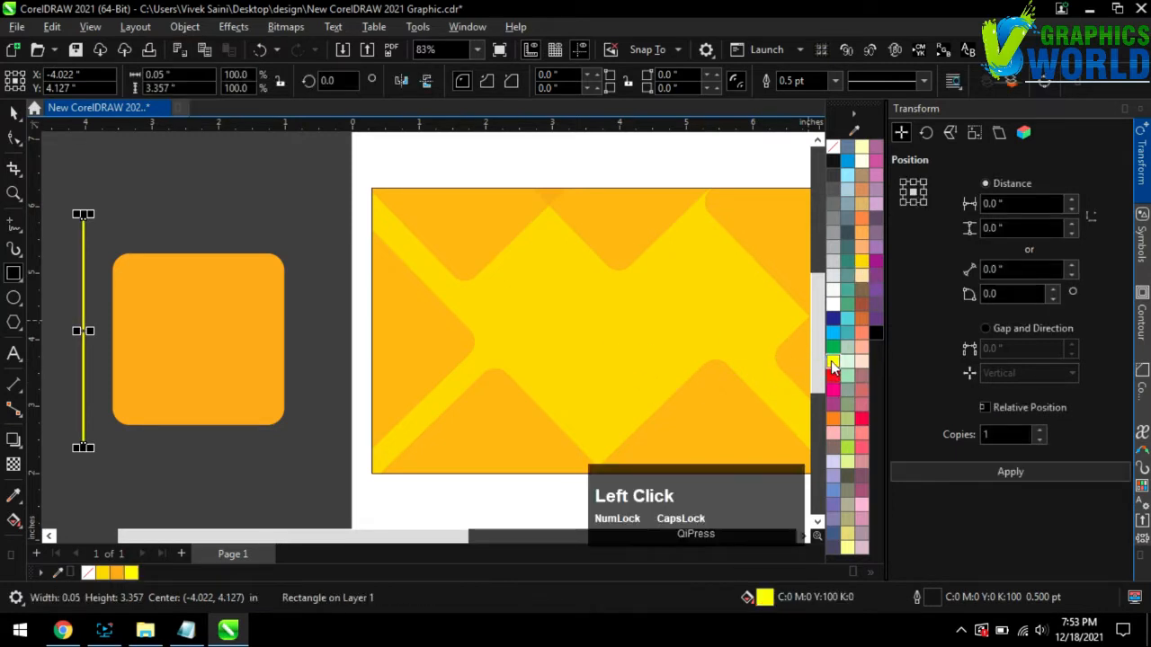
left_click(859, 261)
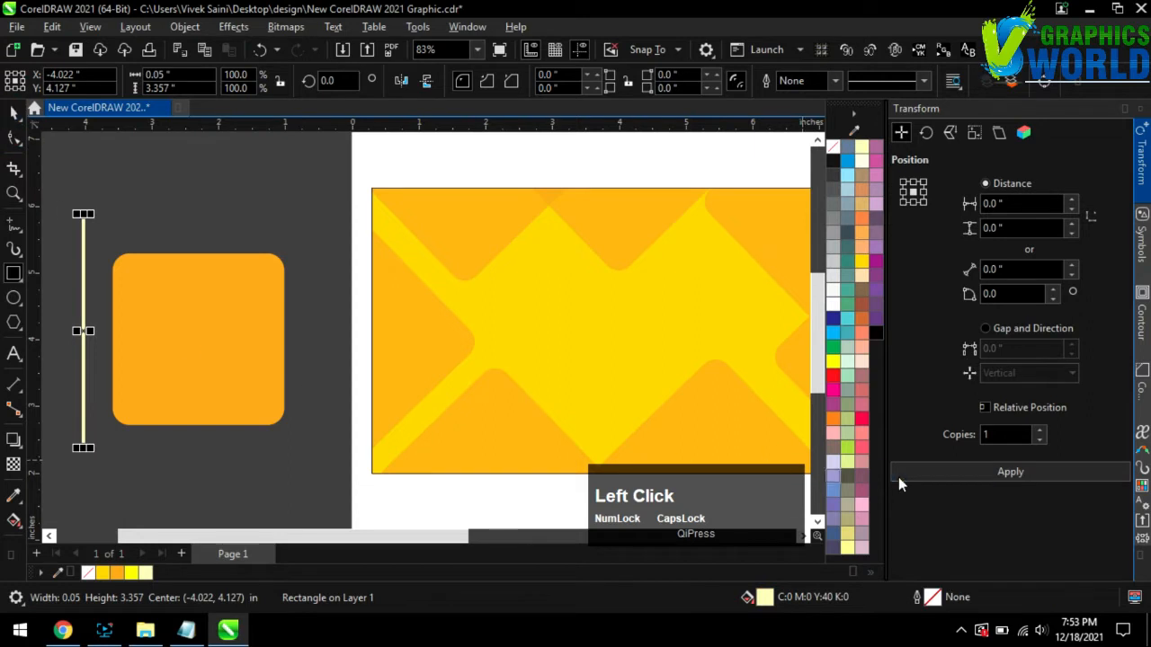
Step: Duplicate the pale yellow strip leftward at a small even spacing to make a row of 42 stripes
scroll(199, 344, "up", 3)
mouse_move(208, 298)
left_mouse_down()
mouse_move(183, 309)
mouse_move(195, 299)
left_mouse_up()
key("ctrl+d")
key("ctrl+d")
key("ctrl+d")
key("ctrl+d")
key("ctrl+d")
key("ctrl+d")
key("ctrl+d")
key("ctrl+d")
key("ctrl+d")
key("ctrl+d")
key("ctrl+d")
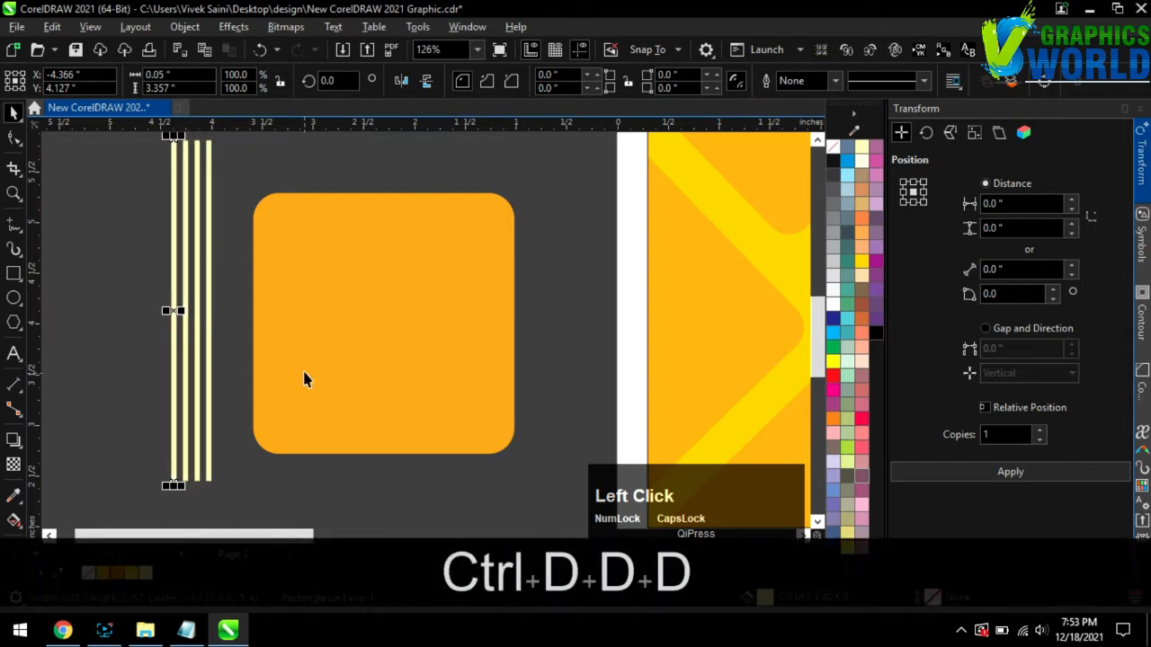
scroll(447, 352, "down", 5)
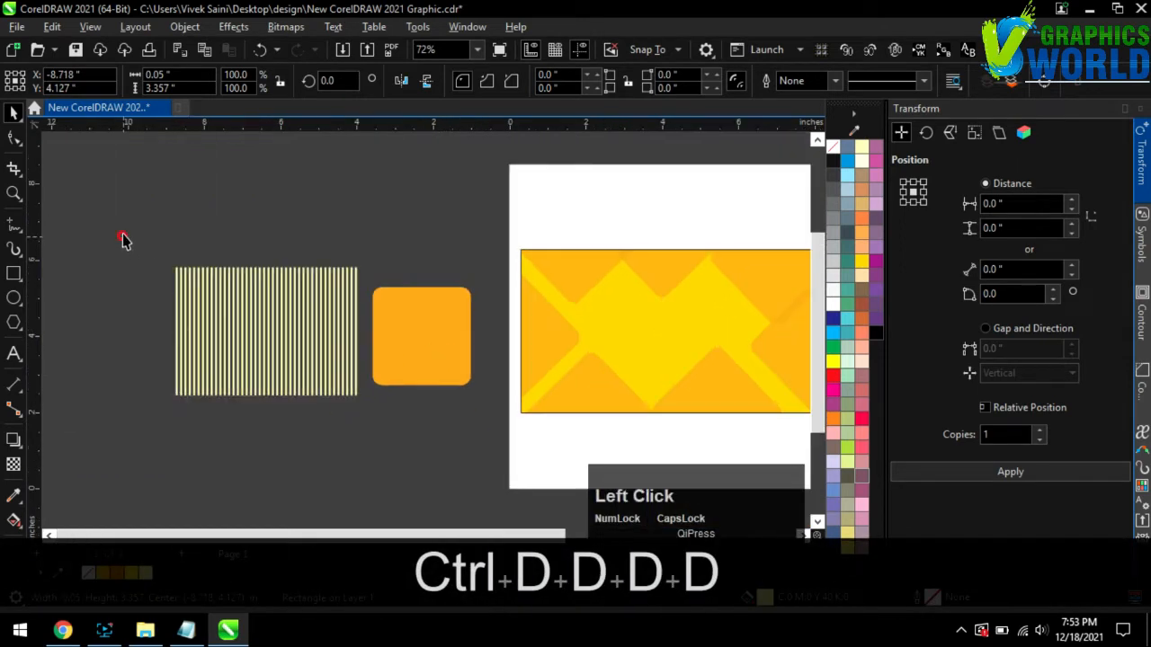
Step: Group all the stripes and move the orange rounded square onto the middle of the group
left_click_drag(126, 232, 390, 450)
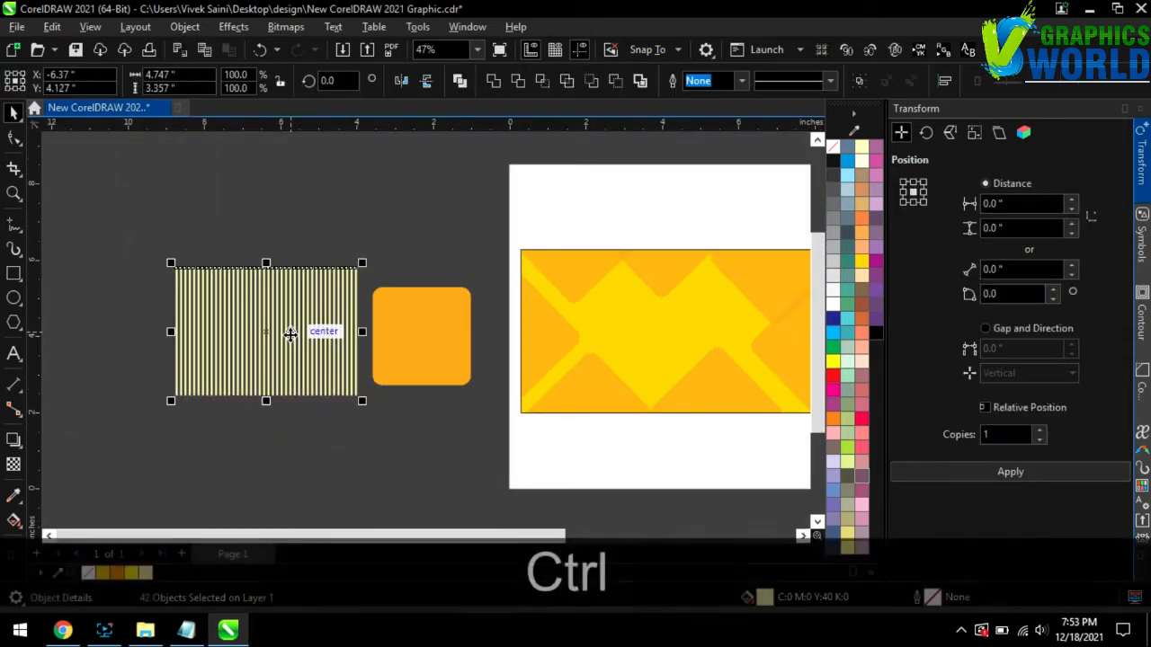
key("ctrl+g")
left_click_drag(270, 332, 274, 342)
left_click_drag(451, 341, 294, 346)
Step: Intersect the stripe group with the orange rounded square
left_click_drag(422, 465, 115, 247)
scroll(191, 335, "up", 3)
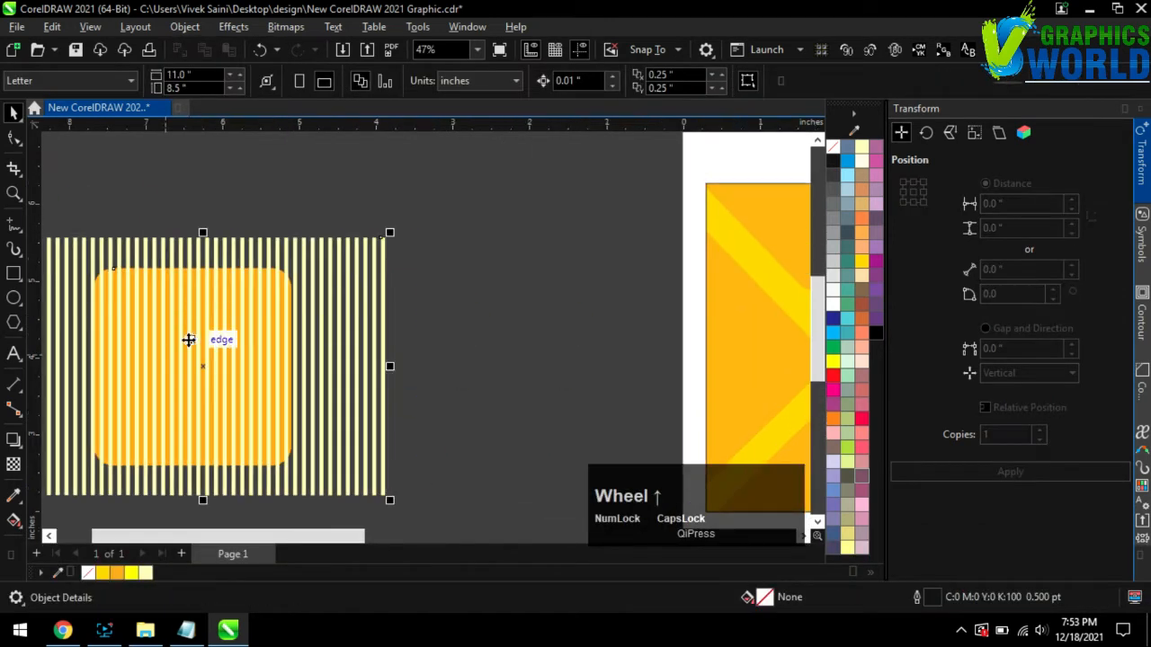
left_click(542, 87)
Step: Move the intersected stripes to the empty space beside the page and fill them pale yellow
scroll(331, 273, "down", 2)
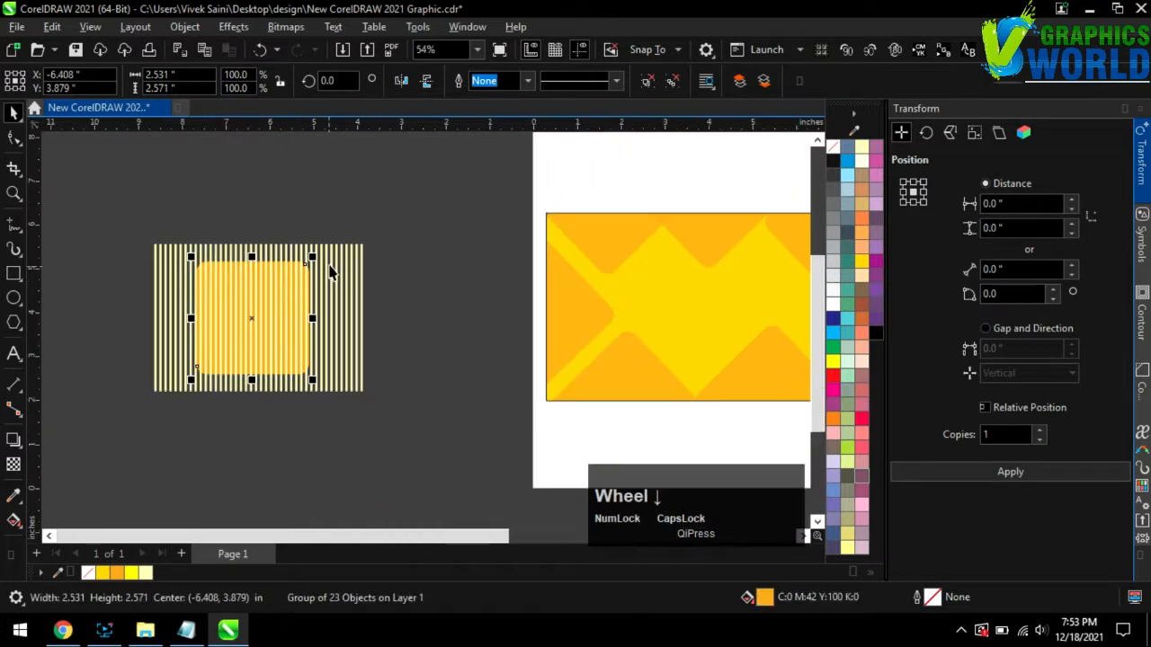
left_click_drag(254, 313, 462, 275)
scroll(532, 282, "up", 1)
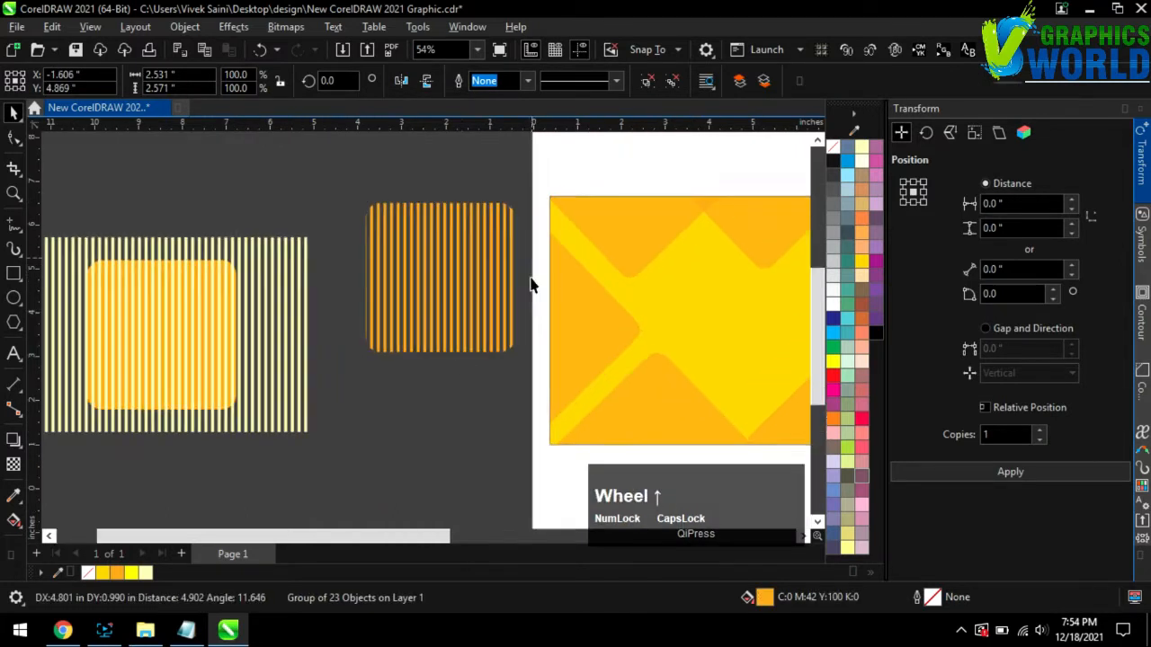
left_click(858, 169)
left_click(500, 185)
scroll(231, 296, "down", 2)
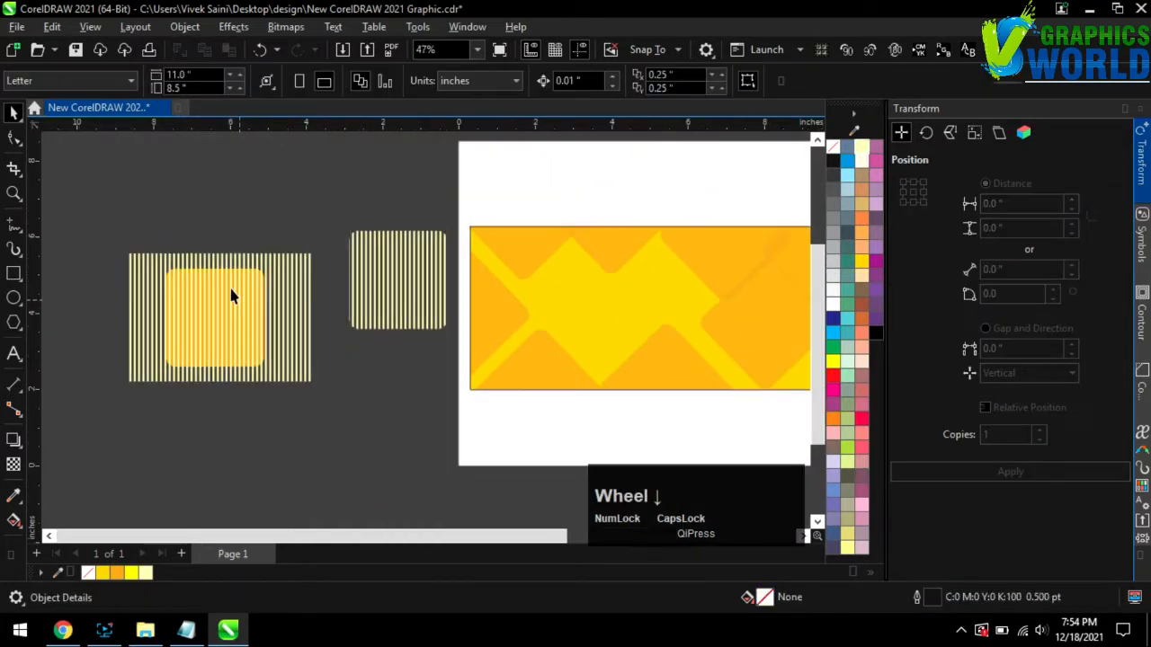
Step: Delete the leftover stripe group with its orange square and rotate the remaining striped square about 45 degrees into a diamond
left_click_drag(311, 445, 315, 444)
key("Delete")
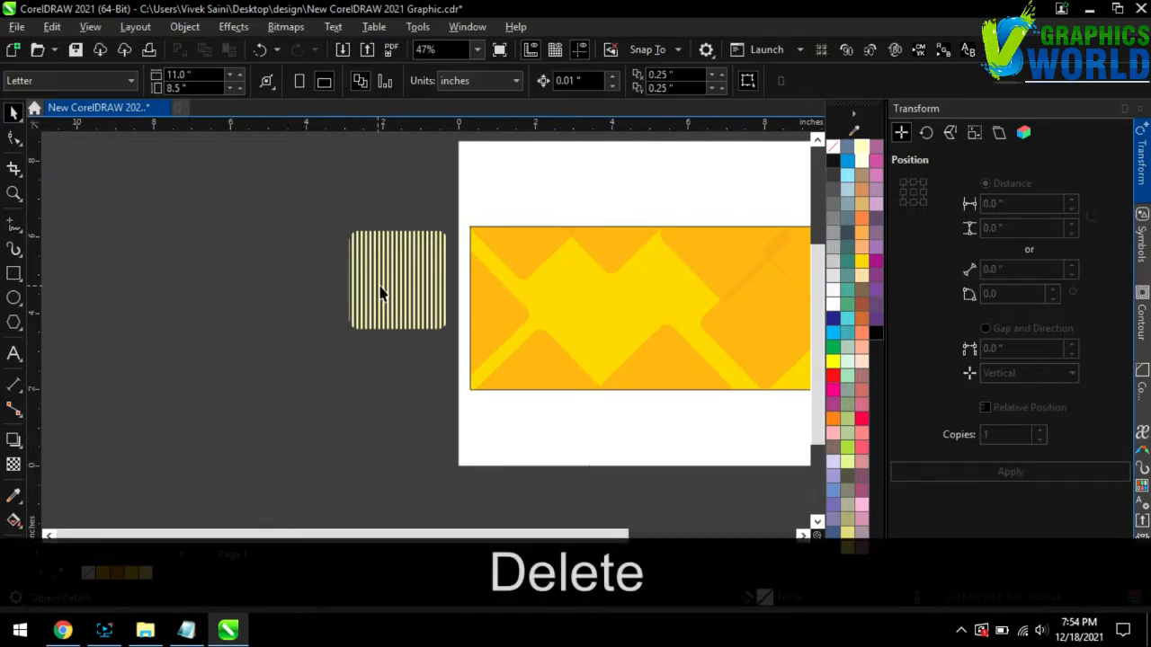
left_click(396, 286)
left_click_drag(459, 227, 501, 276)
left_click(467, 304)
Step: Place the pale yellow striped diamond on the left part of the banner
left_click_drag(424, 281, 576, 302)
scroll(586, 286, "up", 2)
left_click_drag(632, 209, 640, 212)
left_click(591, 165)
scroll(352, 329, "down", 2)
scroll(440, 297, "up", 2)
left_click(441, 297)
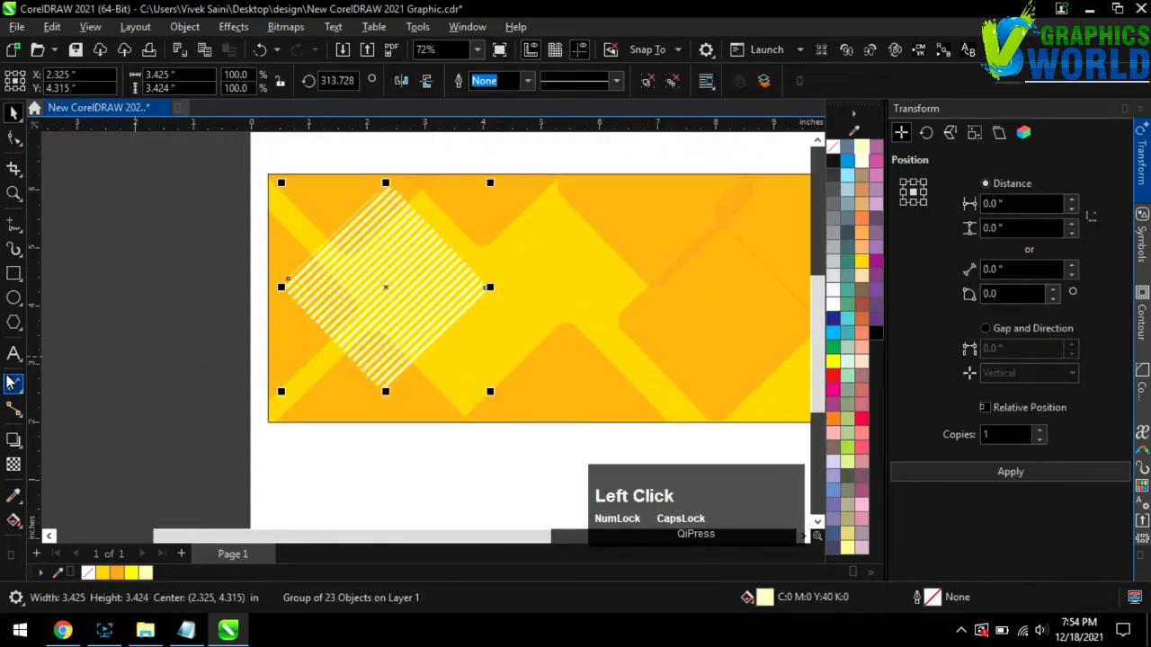
Step: Apply a uniform transparency to the striped diamond so that it blends softly into the banner
left_click(13, 464)
left_click(39, 80)
left_click(358, 81)
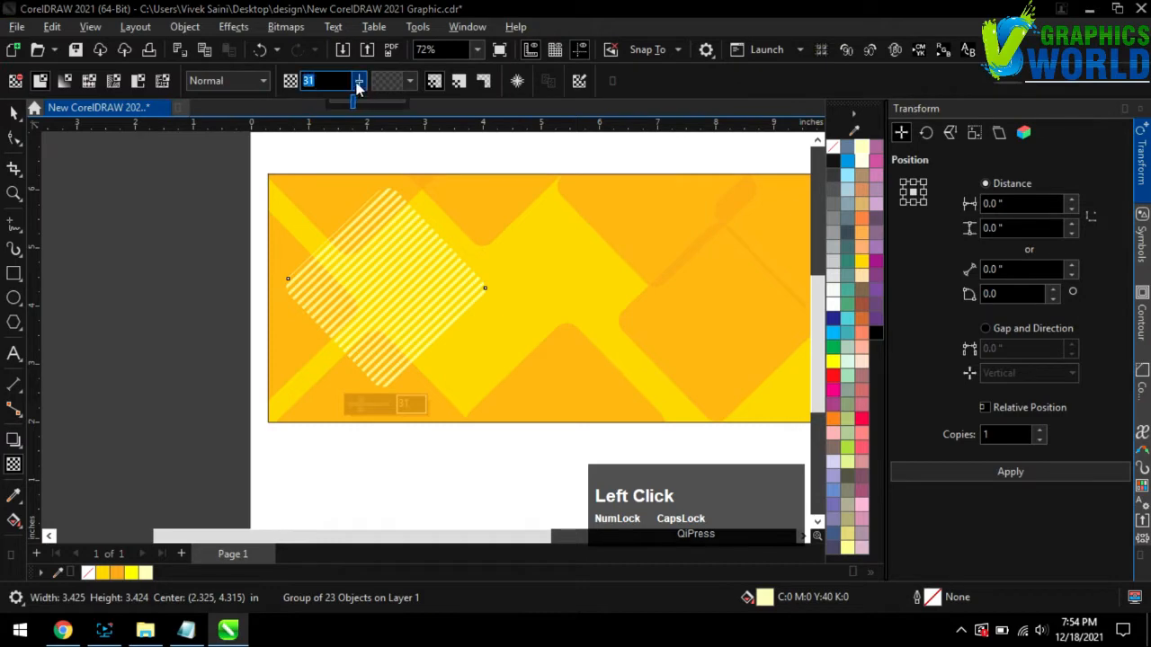
left_click_drag(376, 87, 379, 88)
left_click(391, 288)
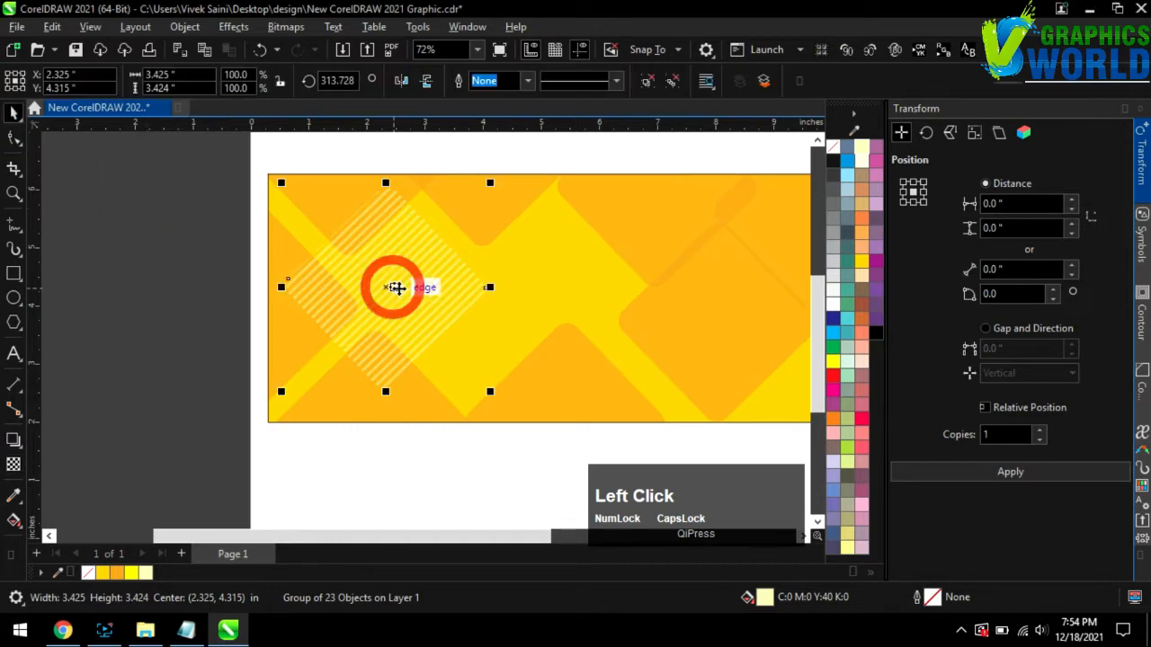
Step: Duplicate the striped diamond and distribute the copies along the top and bottom edges of the banner's middle and right side
scroll(566, 378, "down", 1)
left_click(940, 481)
left_click_drag(344, 282, 490, 368)
left_click(958, 474)
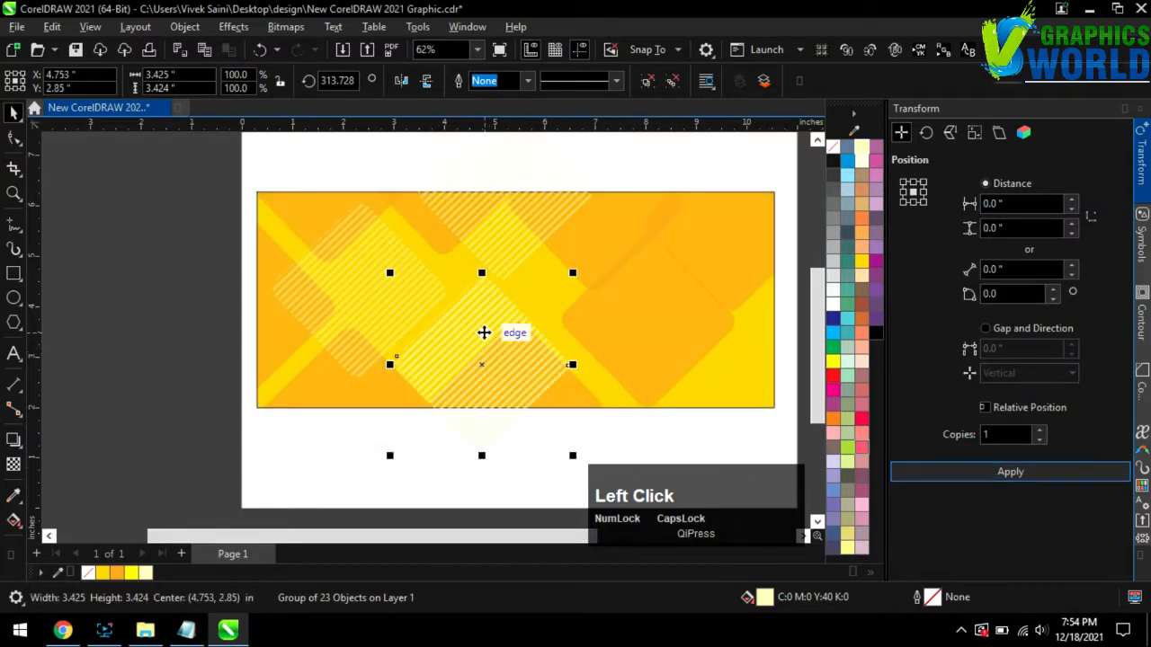
left_click_drag(483, 329, 760, 177)
left_click(938, 473)
Step: Select the four striped diamonds that overhang the banner edges and PowerClip them inside the banner rectangle
left_click(515, 393, "shift")
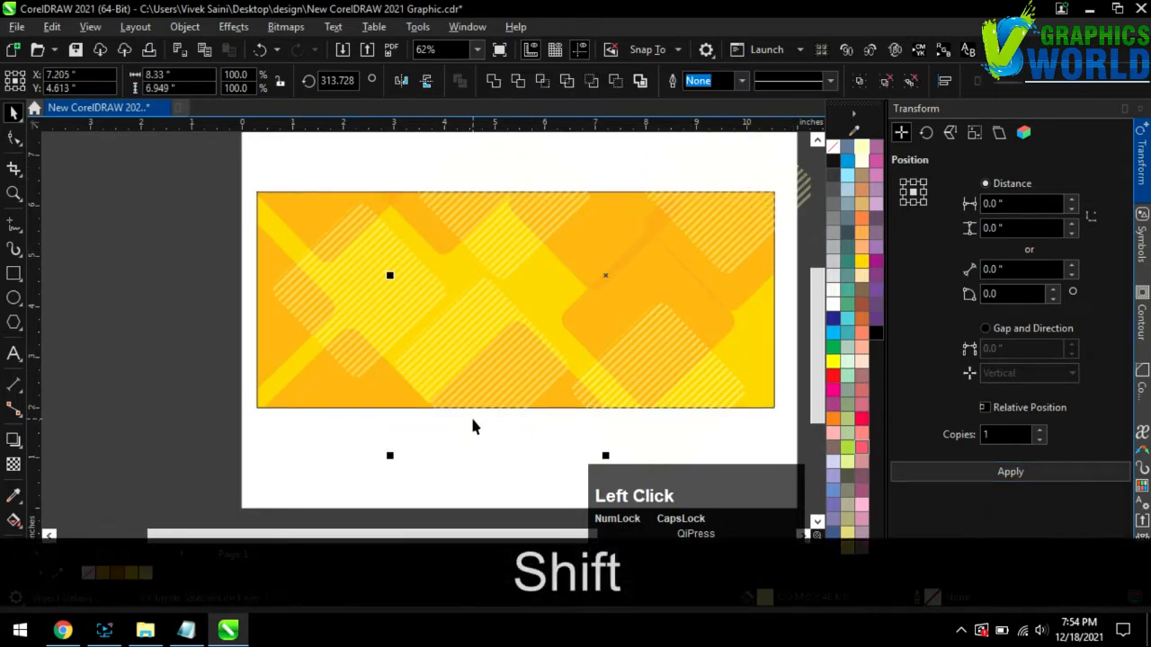
left_click(689, 384, "shift")
right_click(688, 384)
left_click(719, 362)
left_click(277, 213)
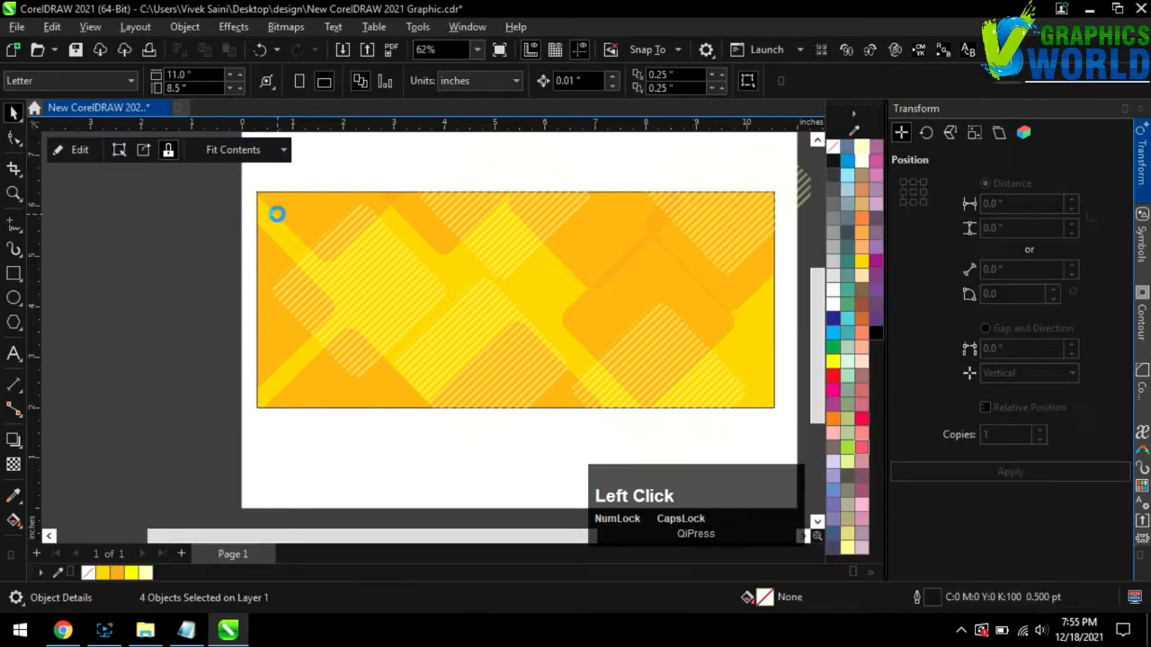
left_click(162, 279)
scroll(297, 252, "down", 2)
scroll(339, 267, "up", 1)
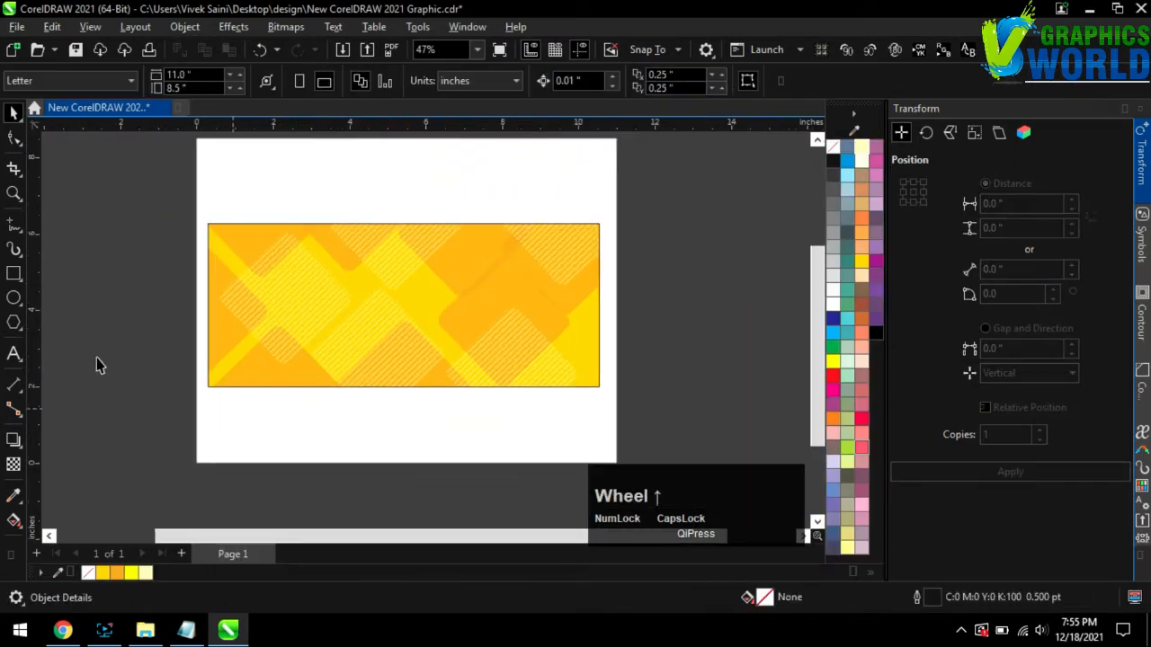
Step: Draw a square about 1.66 in wide beside the page and round its corners to about 0.22 in
left_click(14, 274)
left_click_drag(111, 357, 176, 419)
left_click_drag(112, 357, 112, 365)
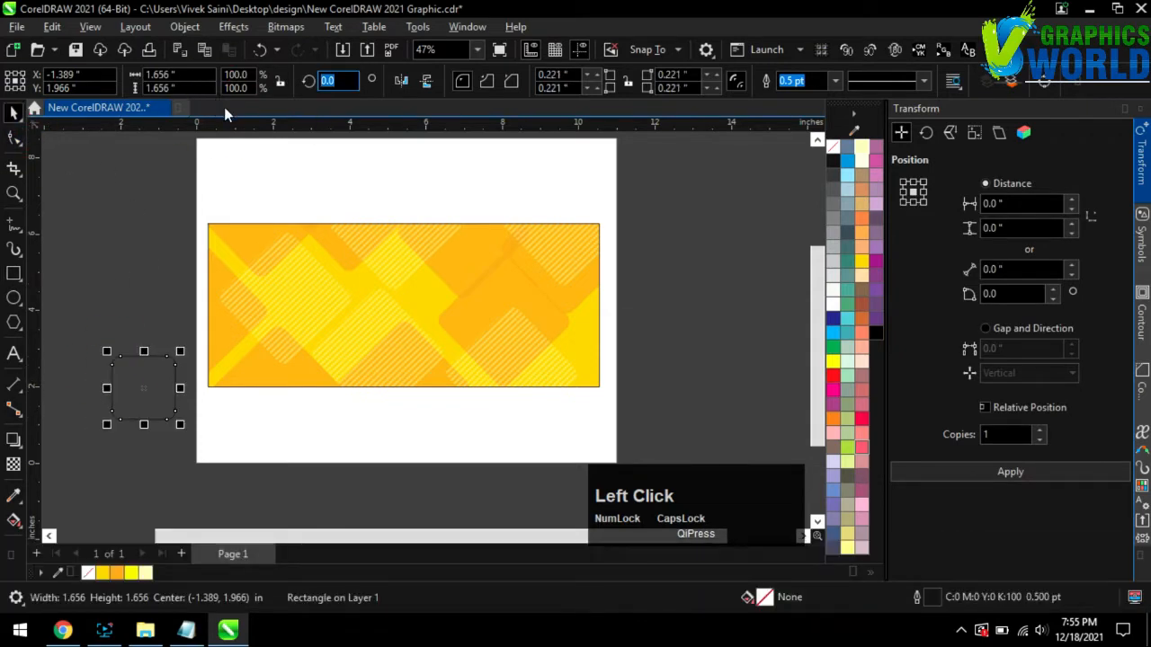
Step: Rotate the rounded square 45 degrees
type("5")
key("Return")
type("4")
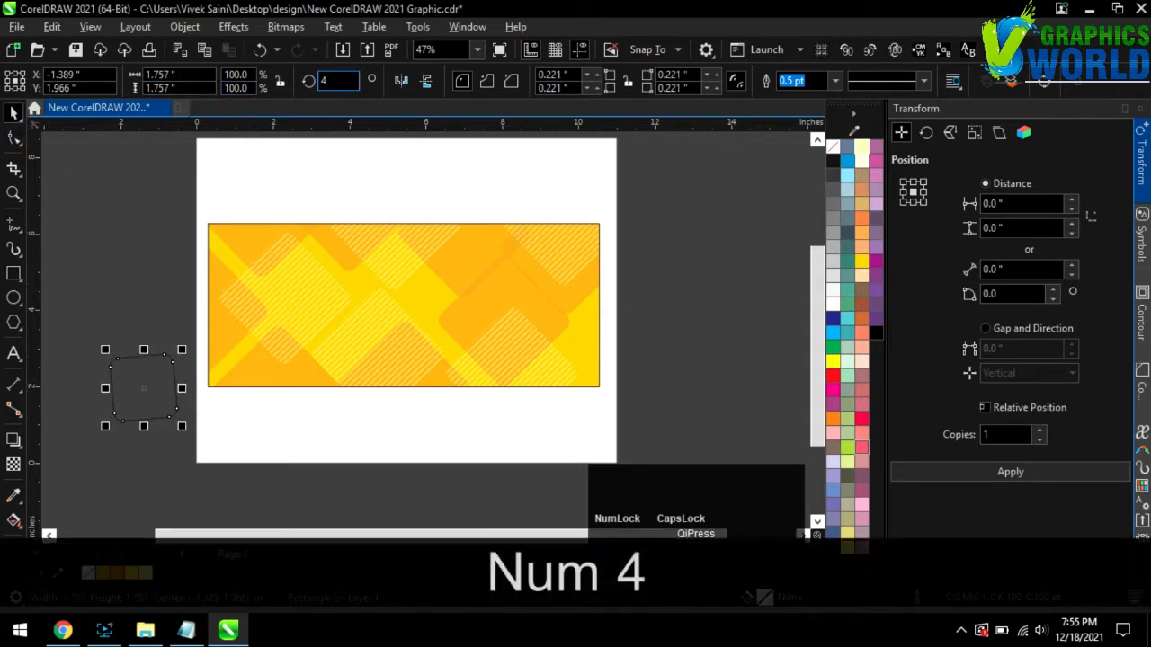
type("5")
key("Return")
Step: Move the rounded diamond onto the left part of the banner and scale it to about 1.64 in wide
left_click(179, 285)
left_click(164, 409)
left_click_drag(191, 436, 186, 429)
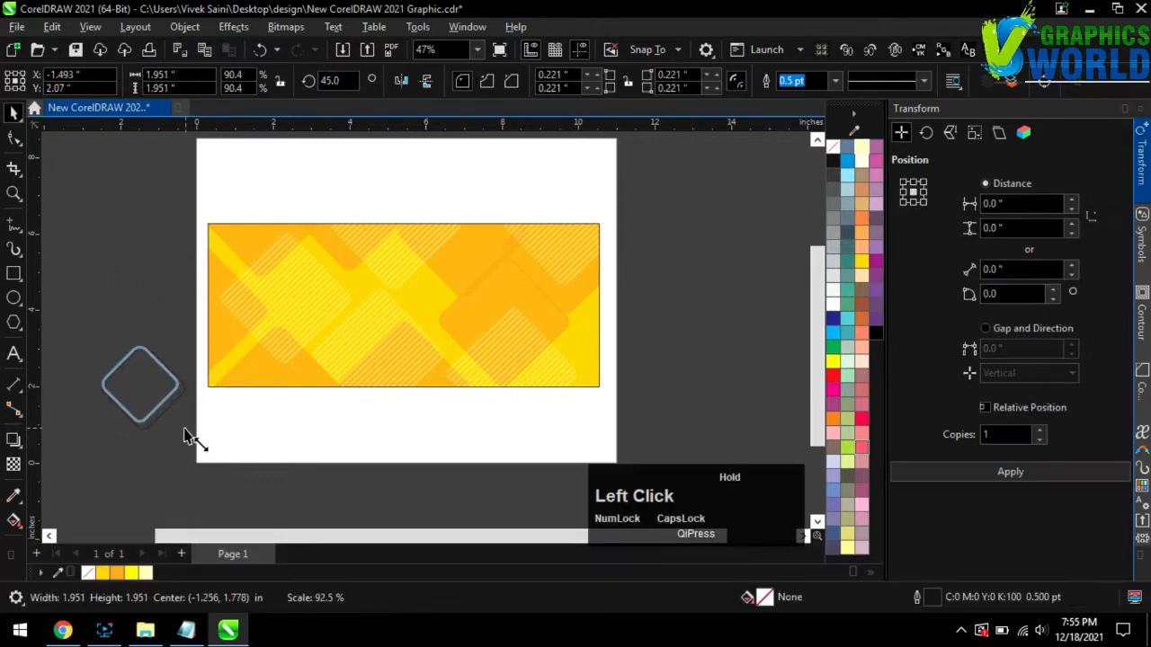
left_click_drag(136, 378, 325, 311)
scroll(327, 350, "up", 2)
left_click(315, 444)
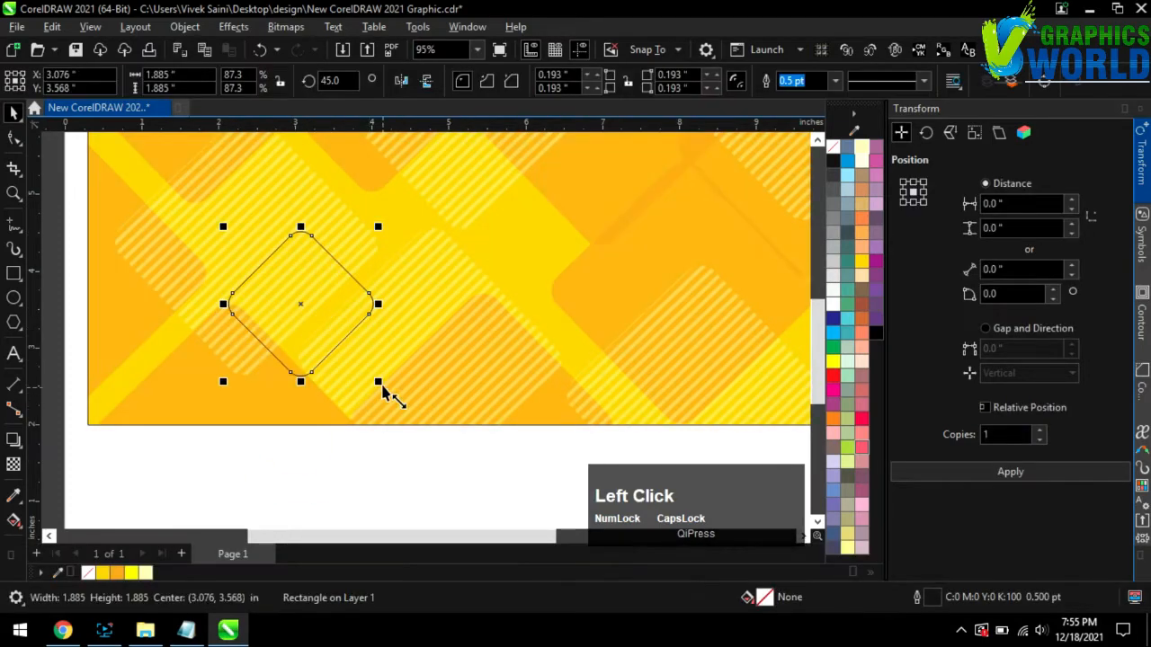
left_click_drag(368, 369, 360, 360)
left_click(309, 323)
left_click(318, 328)
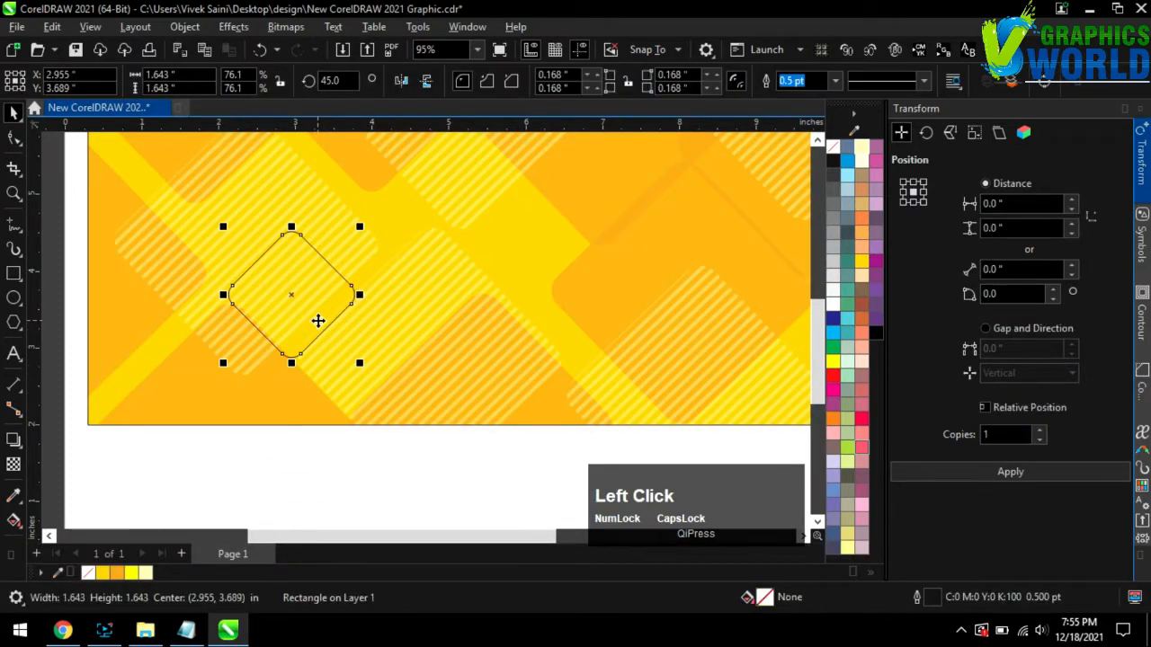
left_click_drag(318, 320, 340, 314)
scroll(219, 428, "down", 1)
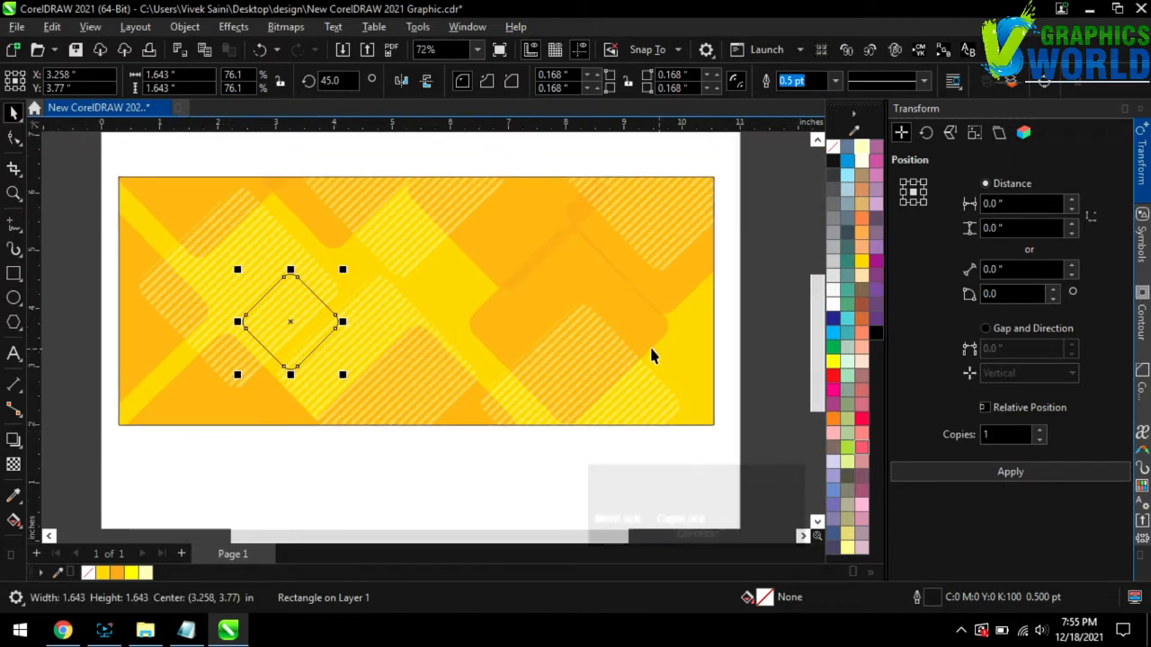
Step: Fill the rounded diamond dark purple without an outline and add a smaller white copy overlapping its lower-left edge
left_click_drag(880, 321, 951, 370)
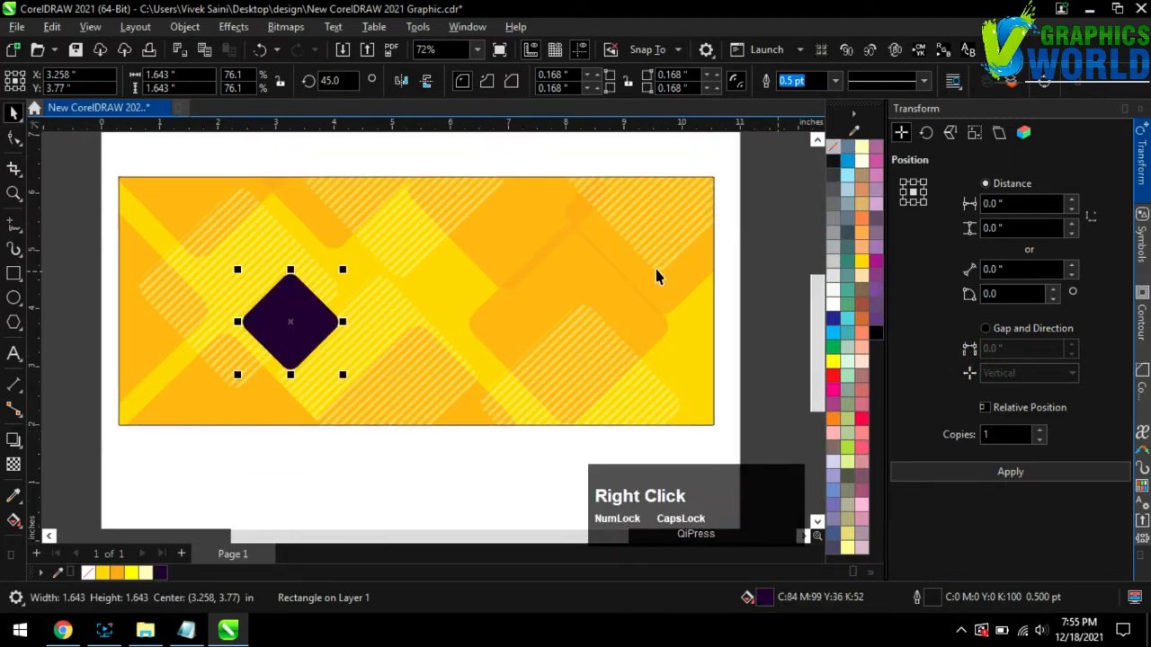
left_click(950, 472)
mouse_move(343, 269)
left_mouse_down()
mouse_move(344, 290)
mouse_move(310, 300)
mouse_move(269, 349)
left_mouse_up()
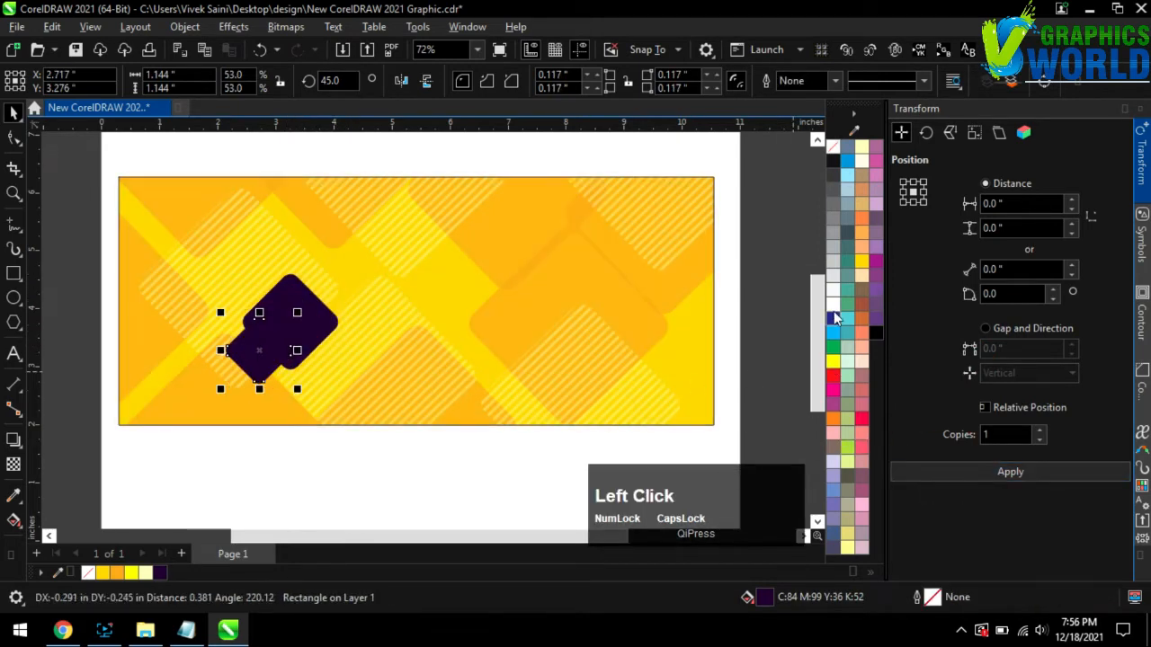
scroll(236, 351, "up", 2)
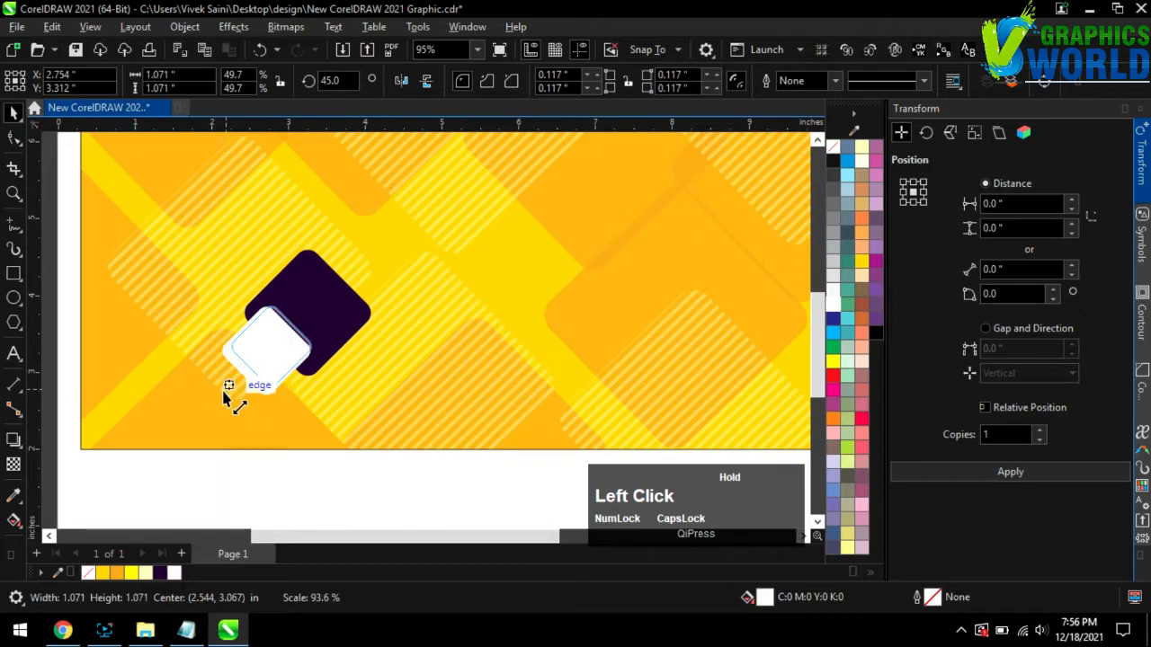
left_click_drag(224, 393, 222, 395)
scroll(293, 342, "up", 3)
left_click_drag(293, 344, 353, 256)
scroll(237, 403, "down", 2)
scroll(237, 403, "down", 1)
left_click(333, 486)
Step: Duplicate the dark purple diamond twice and place the copies above and to the right of the original
left_click(314, 334)
left_click(956, 471)
left_click(953, 472)
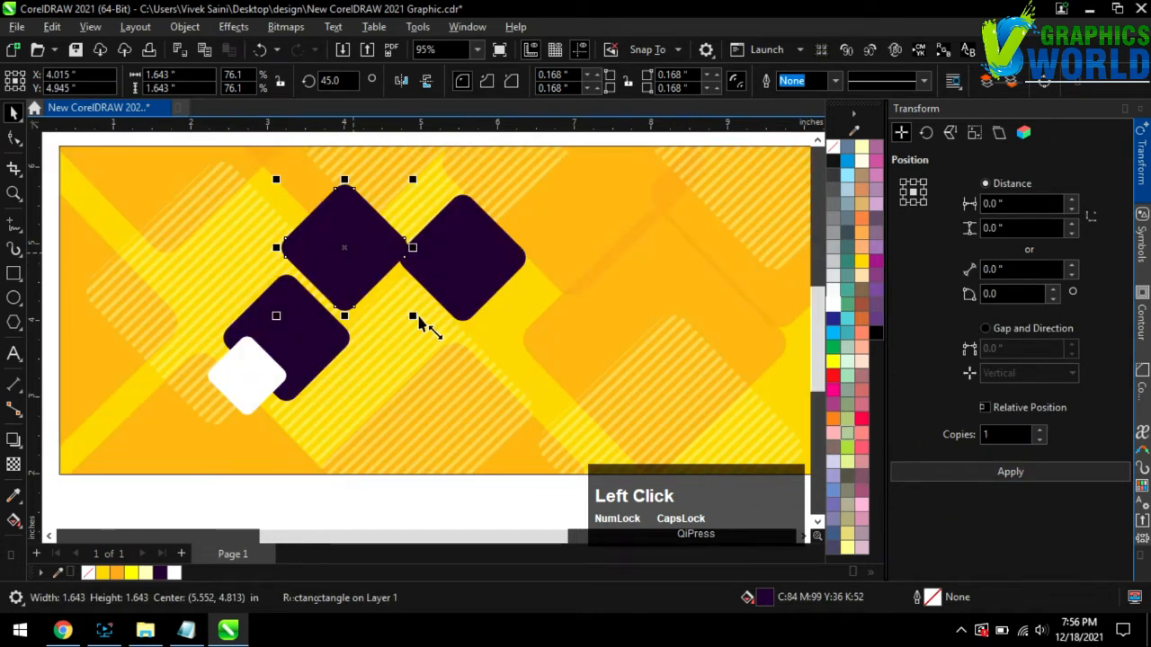
Step: Enlarge the middle purple diamond to about 3.35 in wide, centred between the other two, and fill it white
left_click_drag(459, 384, 547, 462)
mouse_move(380, 338)
left_mouse_down()
mouse_move(347, 300)
mouse_move(369, 324)
left_mouse_up()
scroll(380, 321, "down", 2)
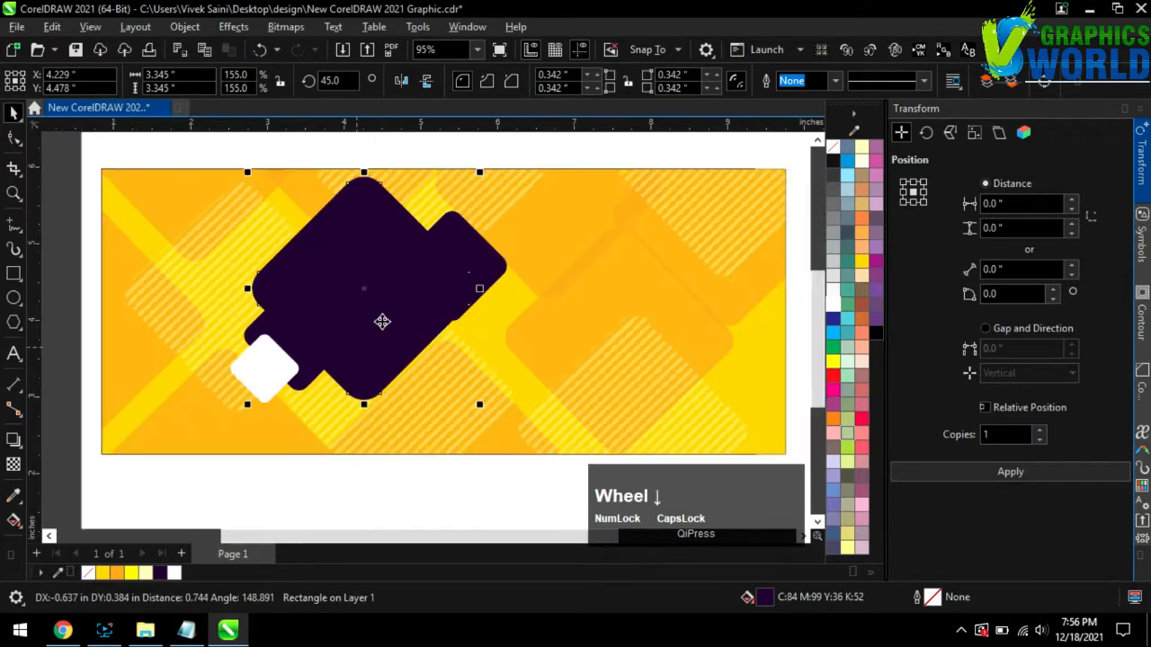
left_click(375, 468)
left_click(381, 300)
left_click(833, 307)
left_click(391, 507)
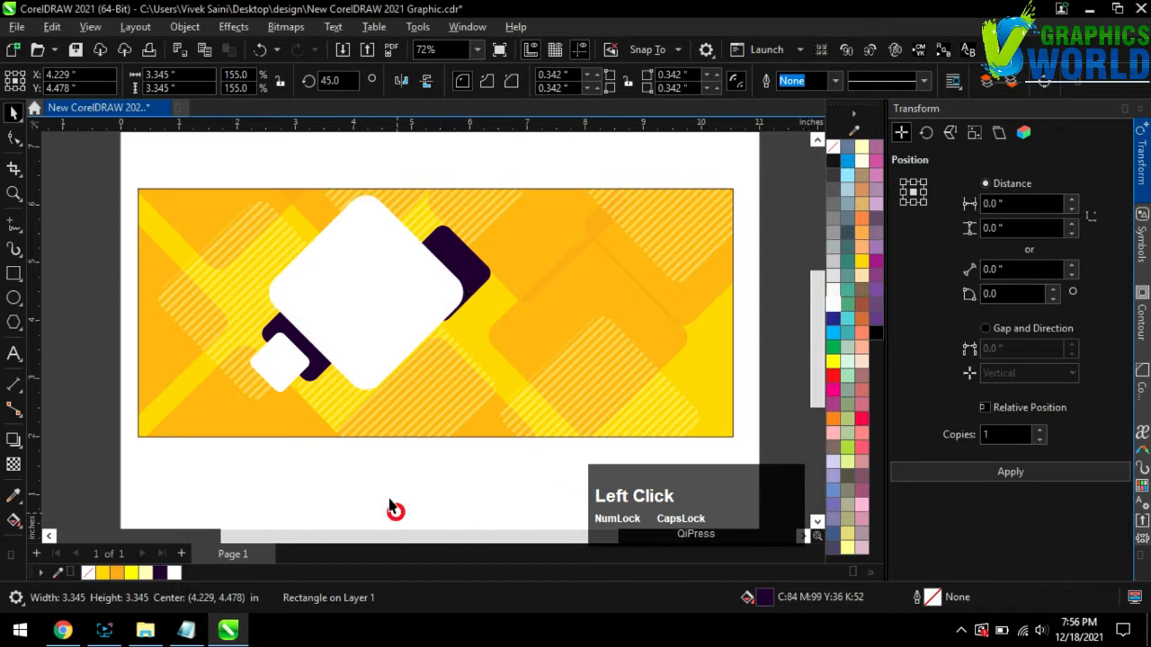
Step: Move the lower-left purple diamond together with its small white diamond further down and to the left
left_click_drag(196, 284, 196, 283)
left_click_drag(290, 351, 279, 387)
left_click(358, 483)
Step: Shrink the upper-right purple diamond to about 1.38 in wide and give it a 4 pt white outline
scroll(465, 216, "up", 1)
left_click(460, 254)
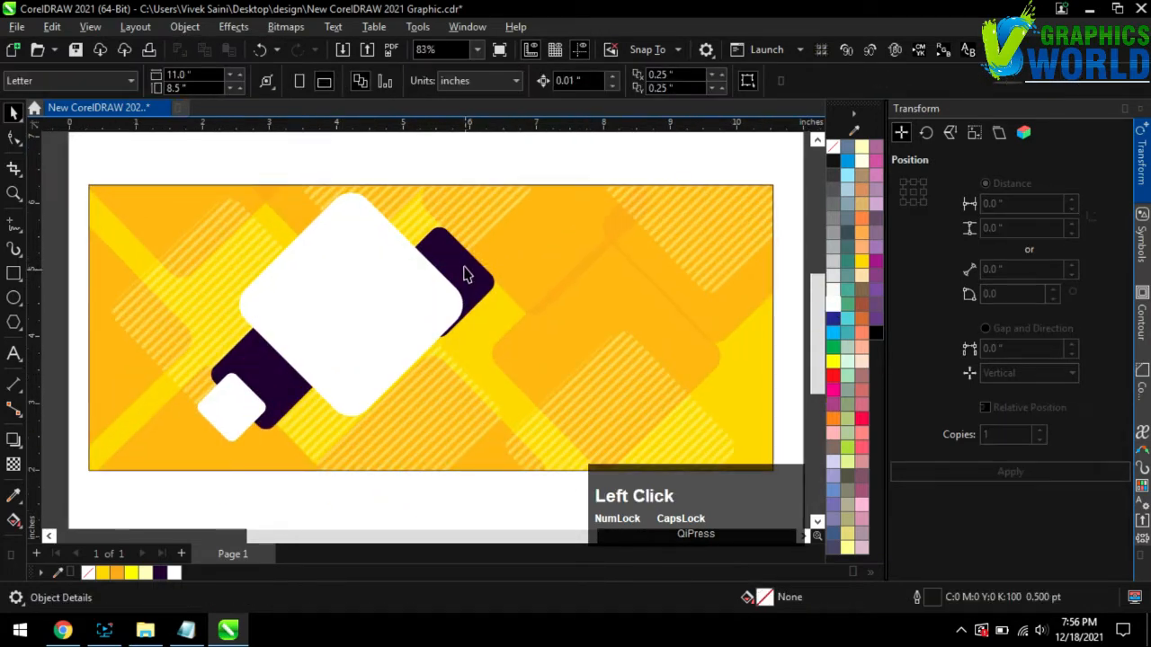
left_click_drag(499, 328, 494, 323)
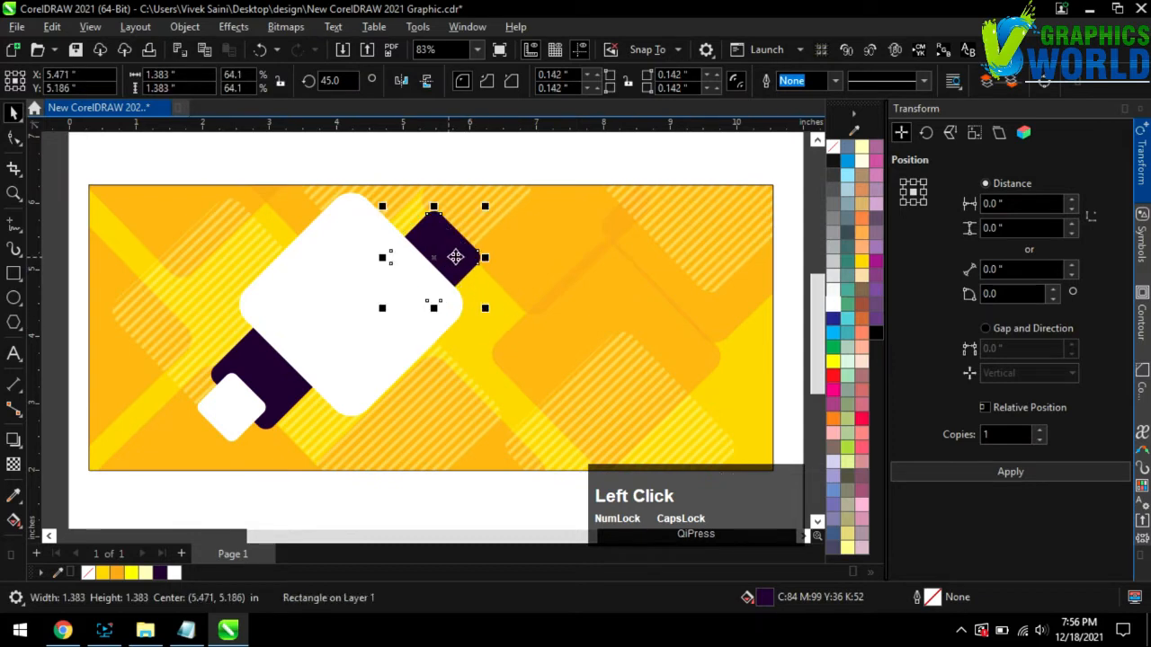
left_click(835, 80)
left_click(791, 209)
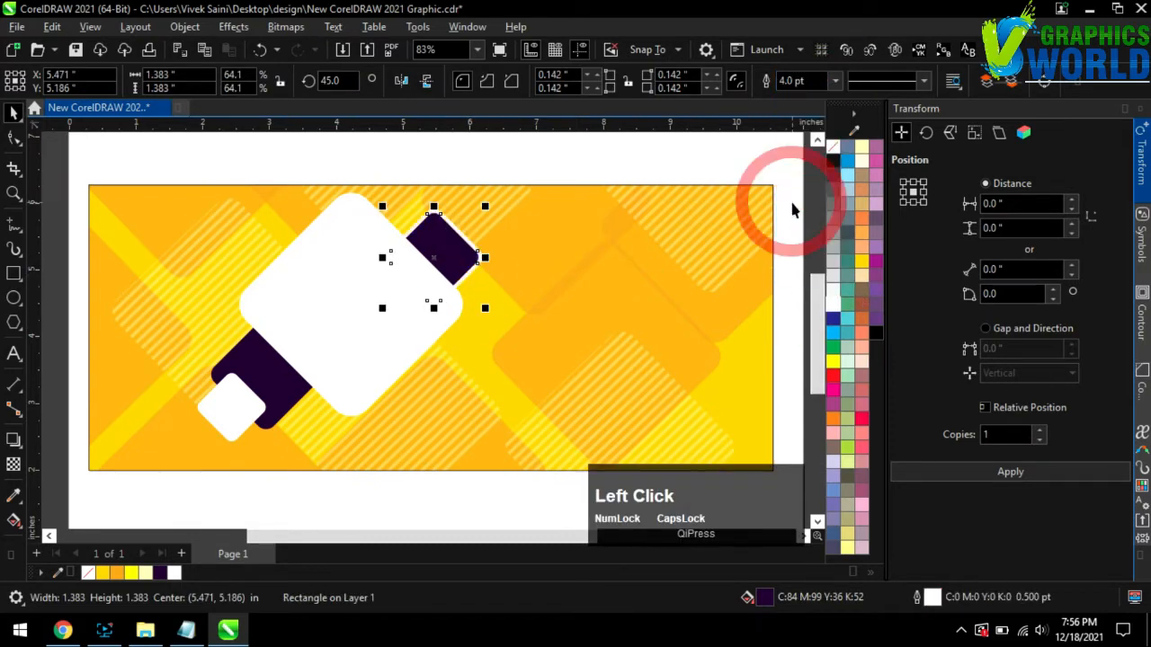
left_click(521, 509)
scroll(270, 364, "down", 2)
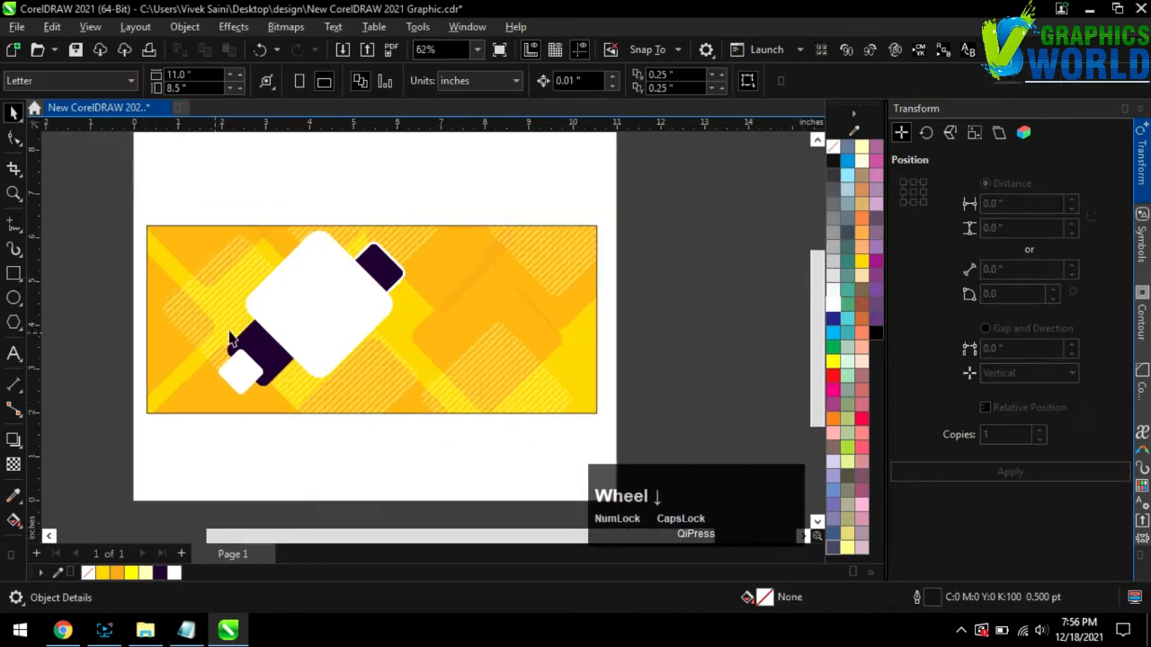
Step: Move the whole cluster of white and purple diamonds down and to the left within the banner
left_click_drag(344, 326, 311, 363)
left_click(282, 491)
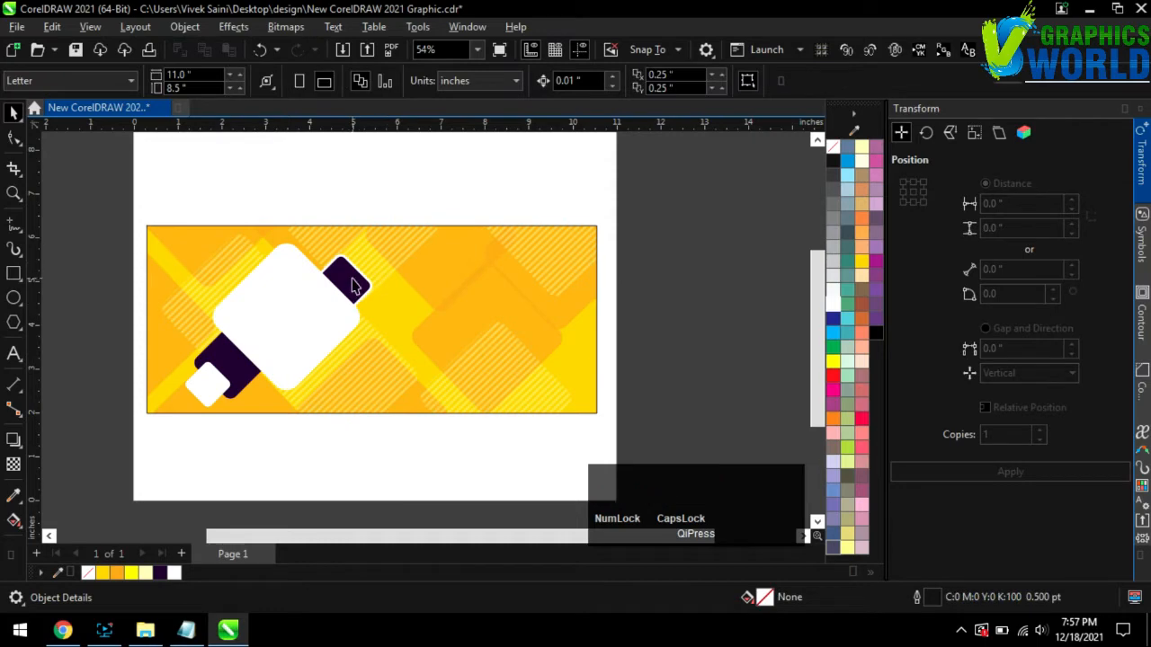
Step: Add a 0.57 in copy of the outlined purple diamond beside the large diamond's upper-right edge, filled white without an outline
left_click(353, 286)
left_click_drag(381, 325, 314, 271)
scroll(340, 298, "up", 2)
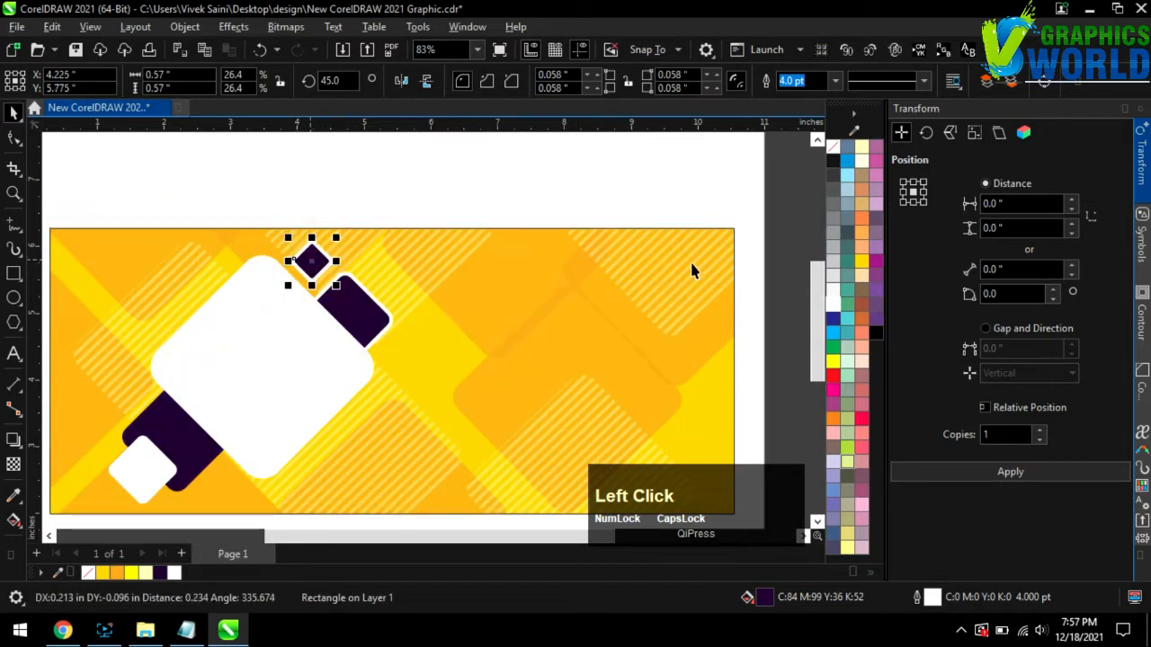
right_click(829, 148)
left_click(484, 174)
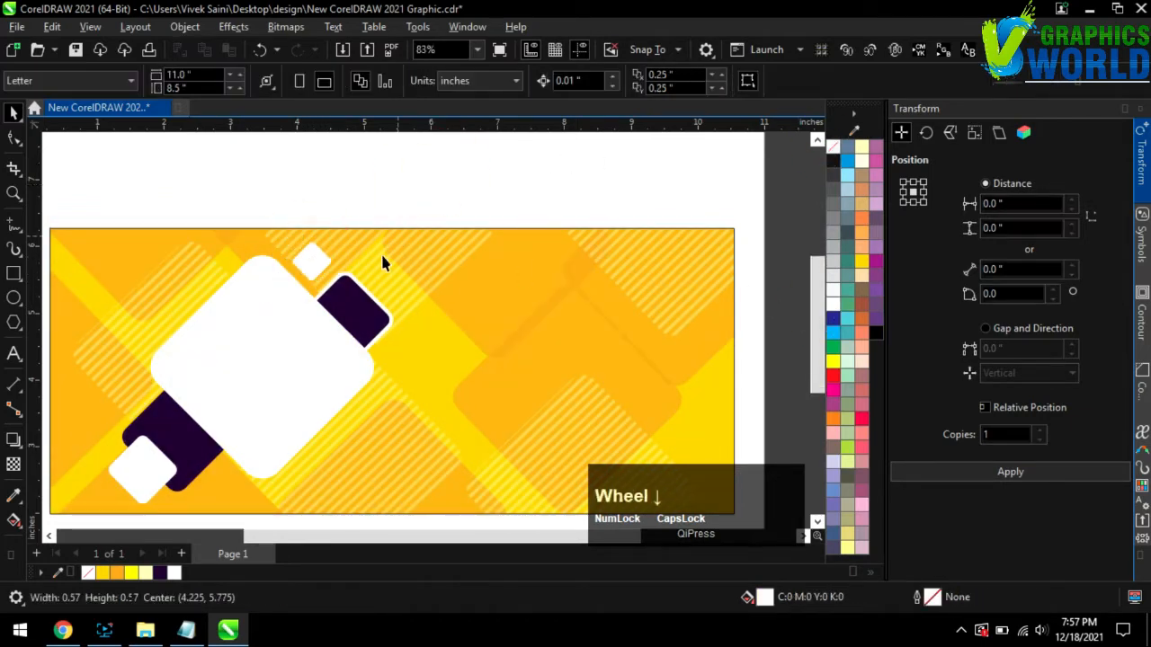
scroll(325, 328, "down", 1)
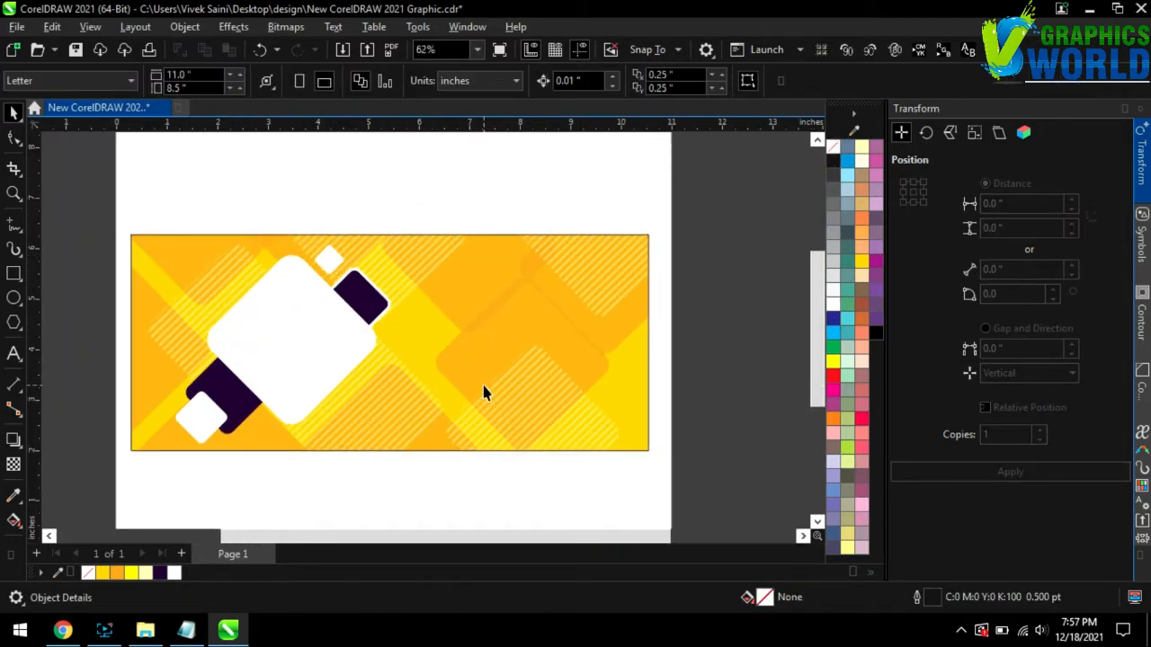
scroll(171, 325, "down", 1)
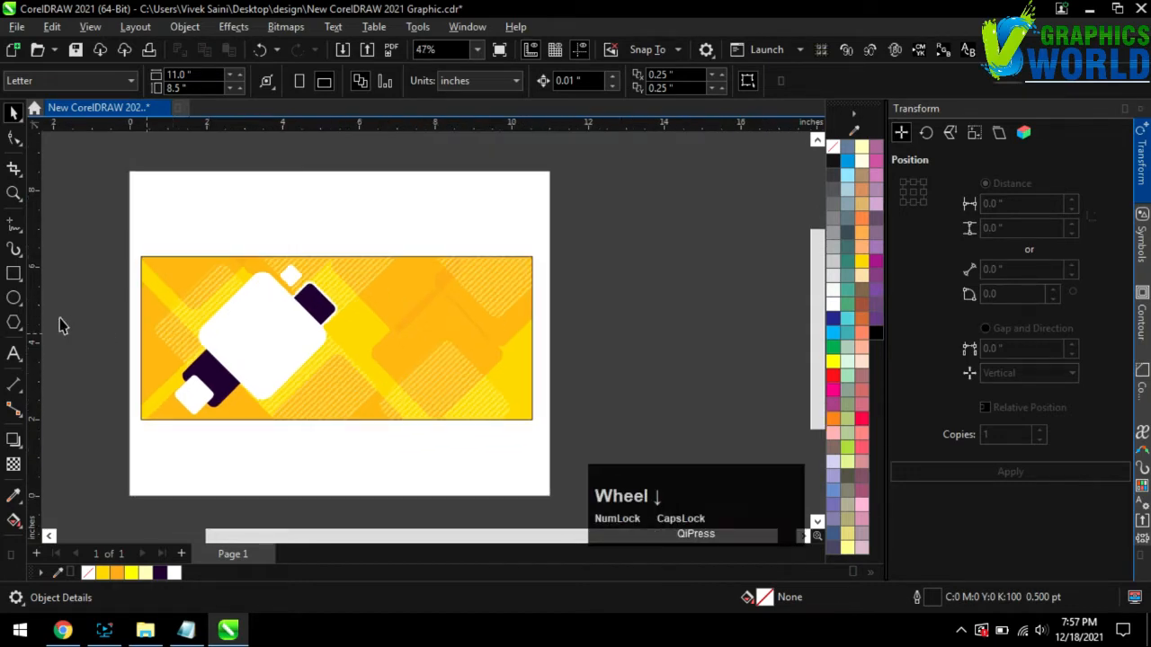
Step: Draw a rectangle about 6.32 by 1.72 in from the large white diamond across the banner's right side
left_click(13, 274)
scroll(357, 264, "up", 1)
left_click_drag(259, 304, 537, 381)
Step: Convert the rectangle to curves and reshape its right end into a point with an added node
left_click(15, 139)
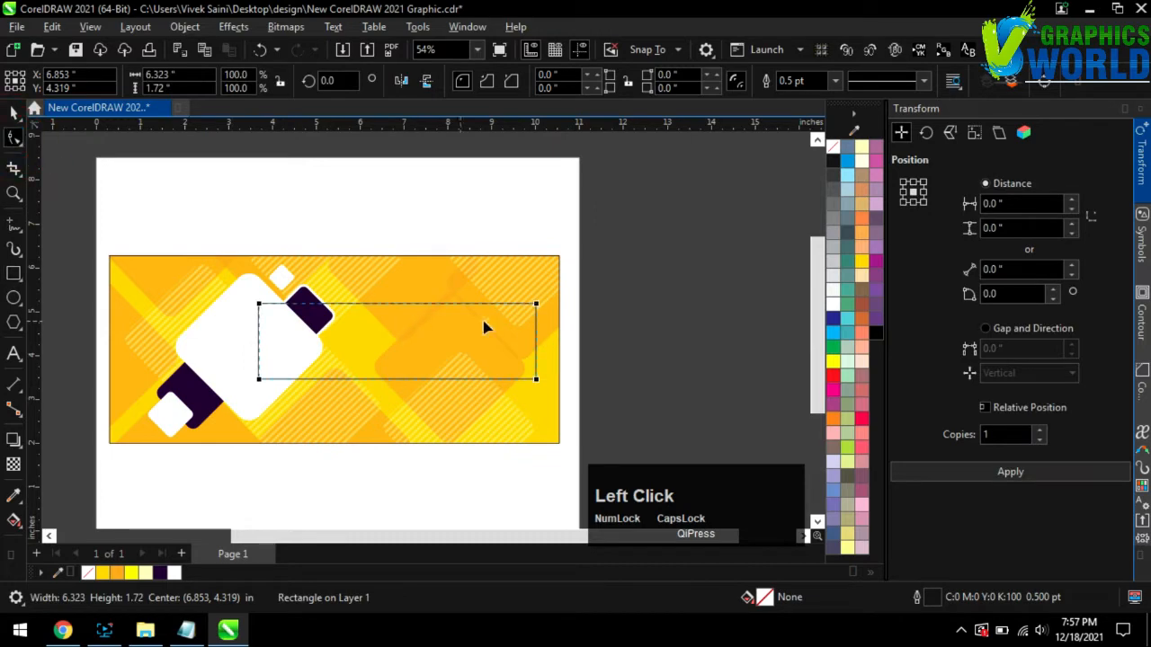
key("ctrl+q")
left_click_drag(536, 304, 580, 338)
key("ctrl+z")
left_click_drag(509, 381, 511, 378)
left_click_drag(226, 369, 534, 403)
left_click_drag(511, 378, 509, 400)
Step: Fillet the three corners at the shape's pointed right end with a 0.44 in radius
scroll(609, 372, "up", 3)
scroll(457, 272, "down", 1)
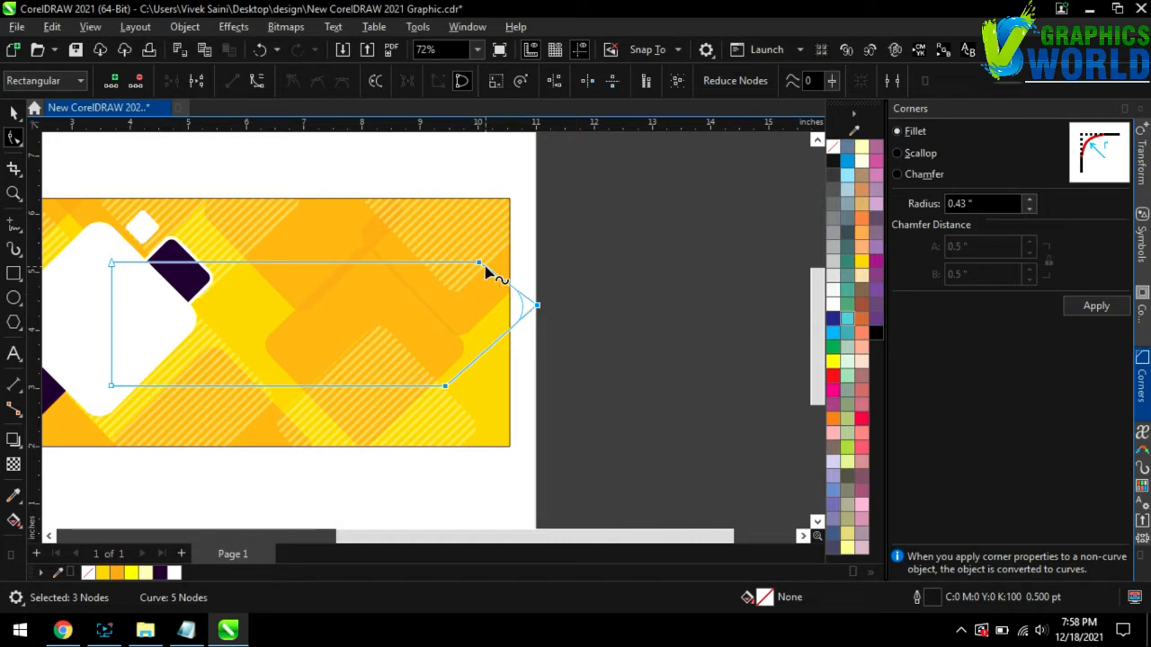
left_click(446, 396)
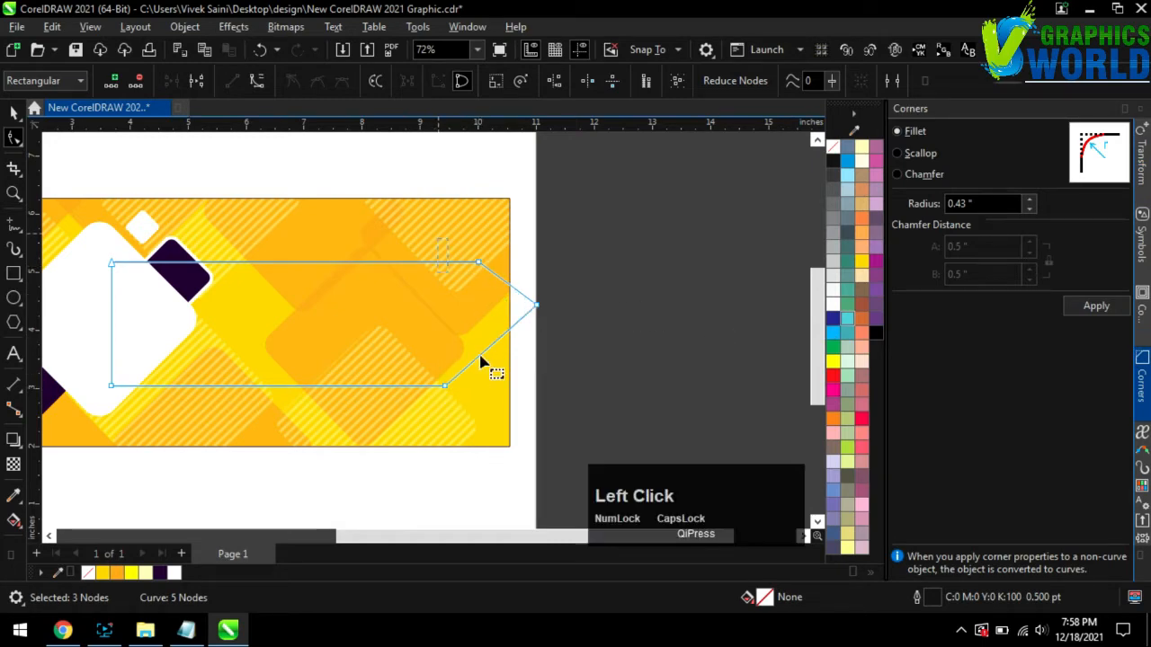
left_click(1030, 202)
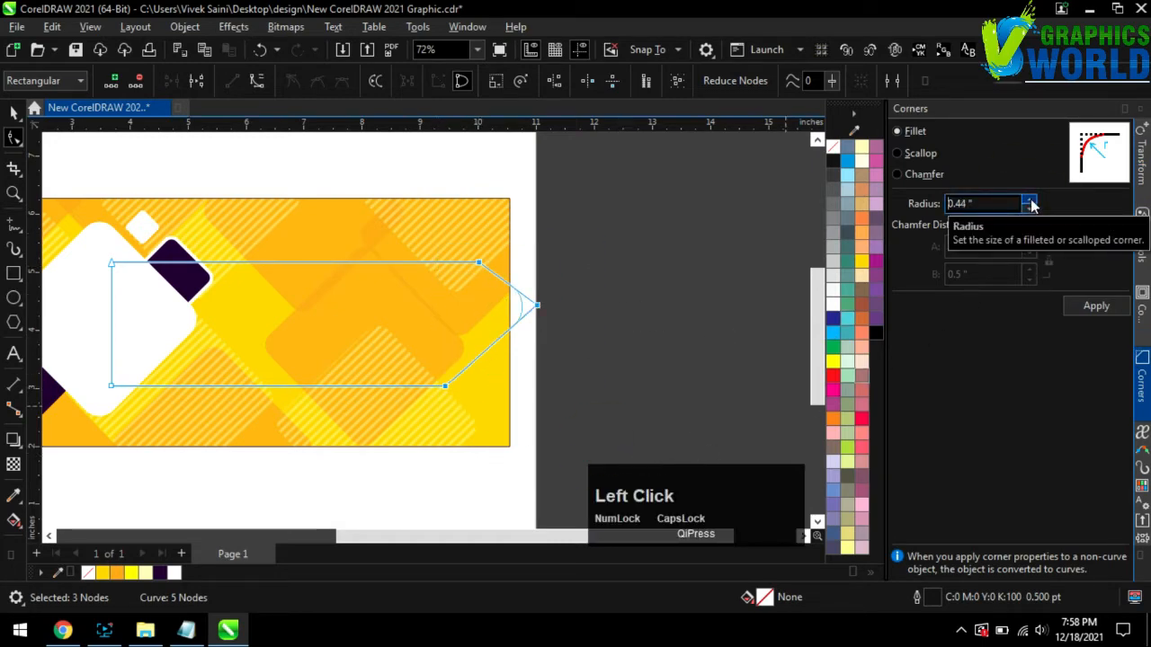
left_click(1088, 305)
scroll(534, 326, "down", 1)
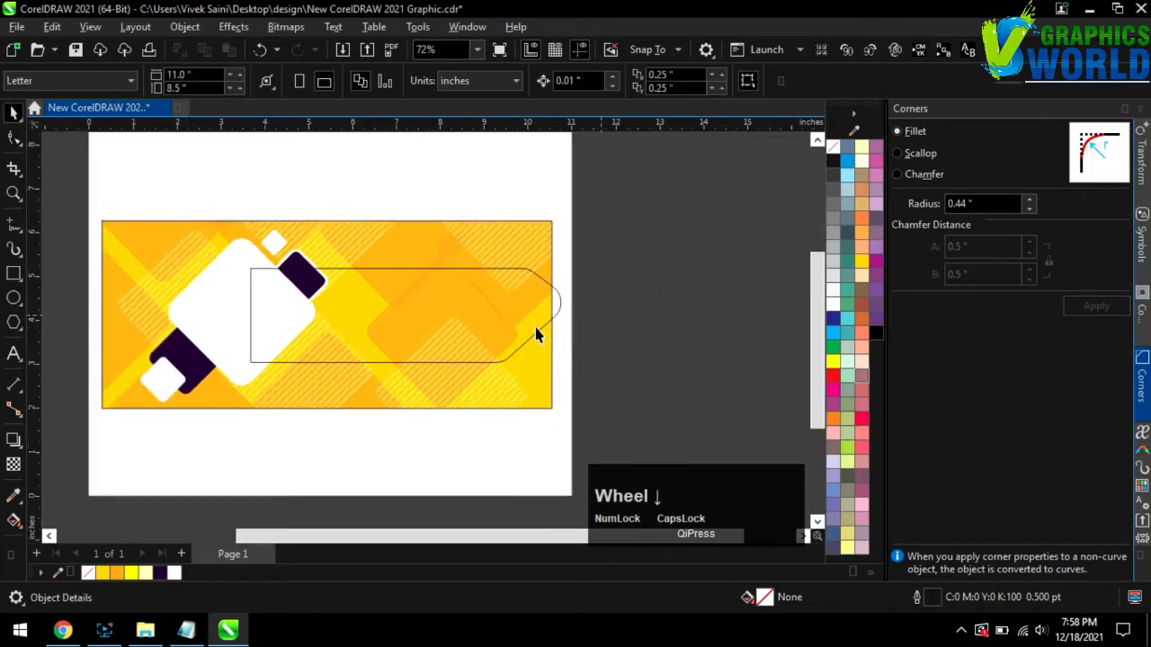
Step: Scale the rounded arrow-like shape down to about 5.41 by 1.64 in so that it fits inside the banner
scroll(509, 324, "up", 1)
left_click(509, 323)
left_click_drag(581, 293, 486, 267)
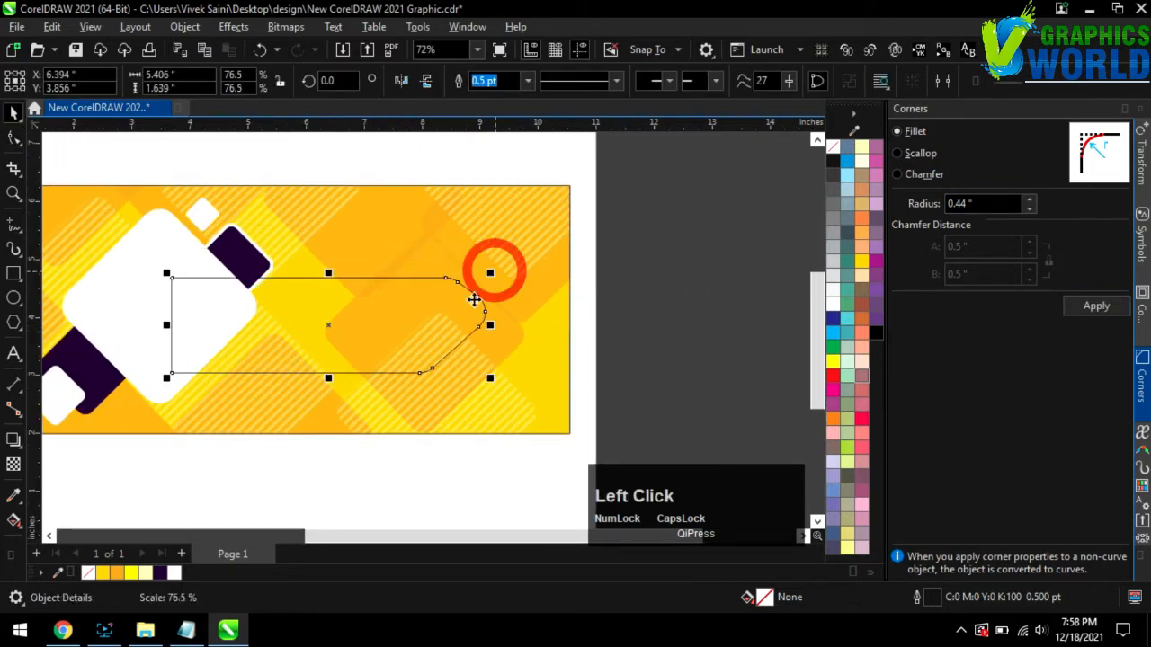
Step: Shift the outlined pointed shape slightly left and bring the five white and dark purple diamonds in front of it
left_click_drag(400, 315, 383, 319)
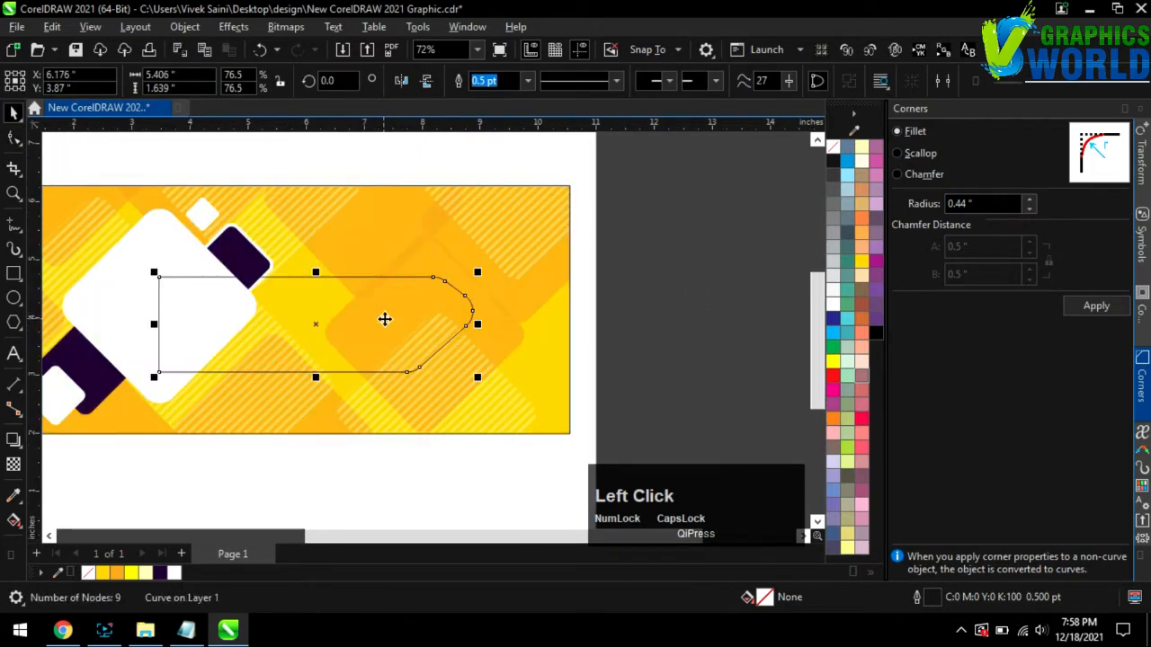
scroll(415, 272, "down", 1)
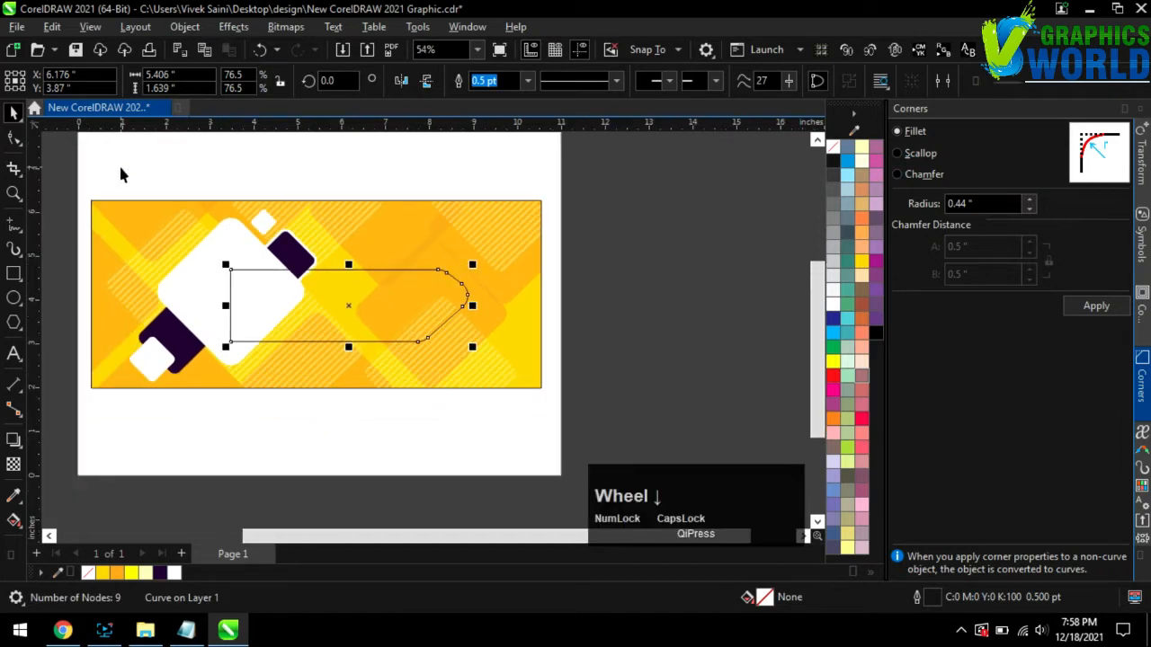
key("ctrl+a")
left_click(184, 26)
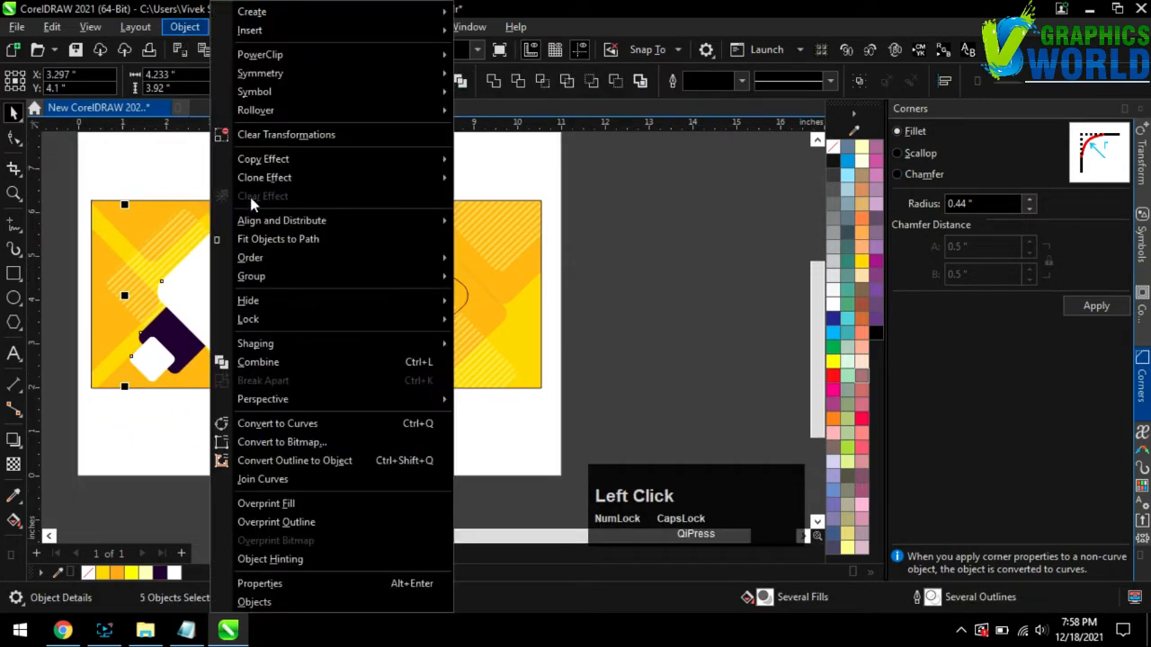
mouse_move(297, 260)
left_click(500, 262)
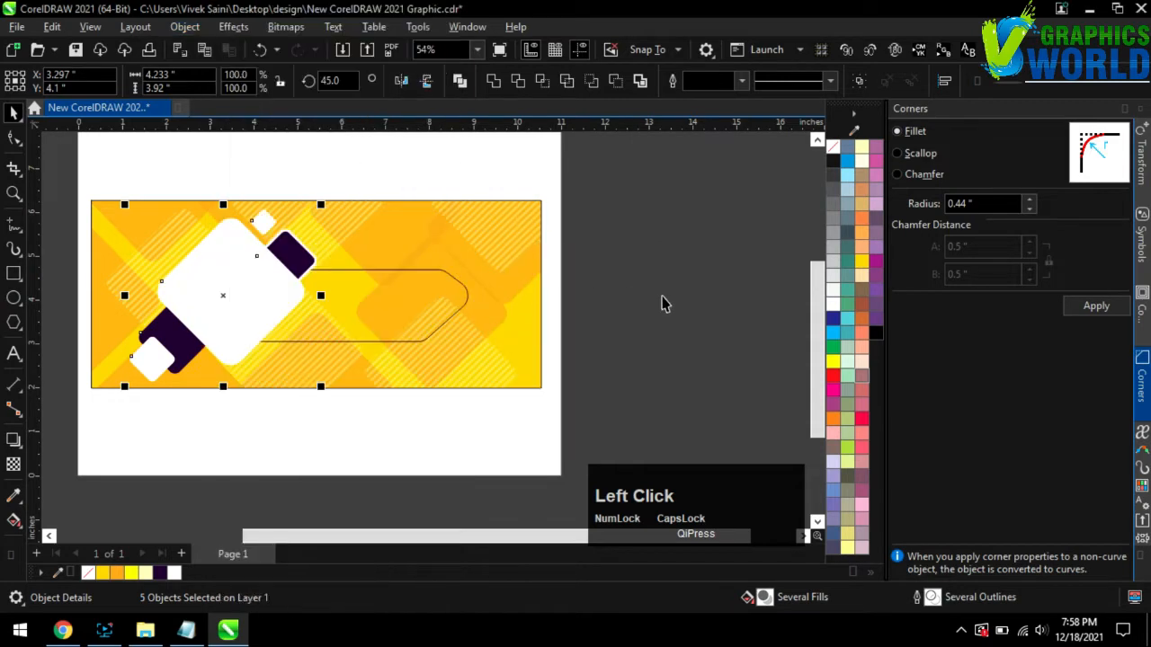
left_click(663, 303)
Step: Fill the pointed label shape with the dark purple C84 M99 Y36 K52 and remove its outline
left_click(419, 283)
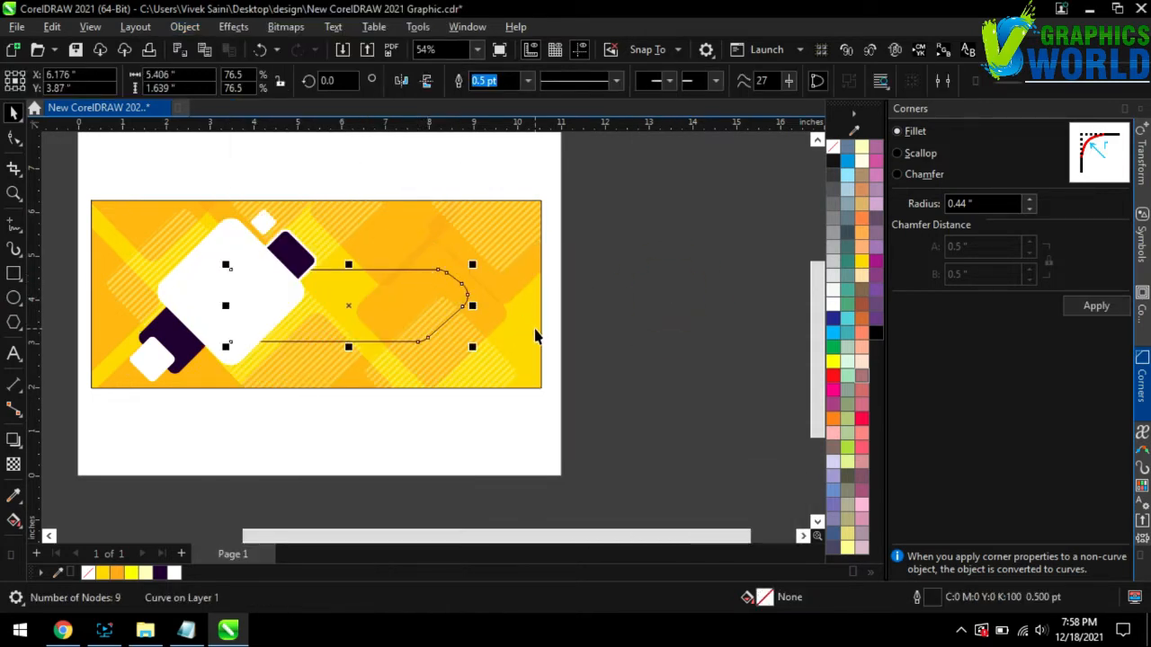
left_click(159, 574)
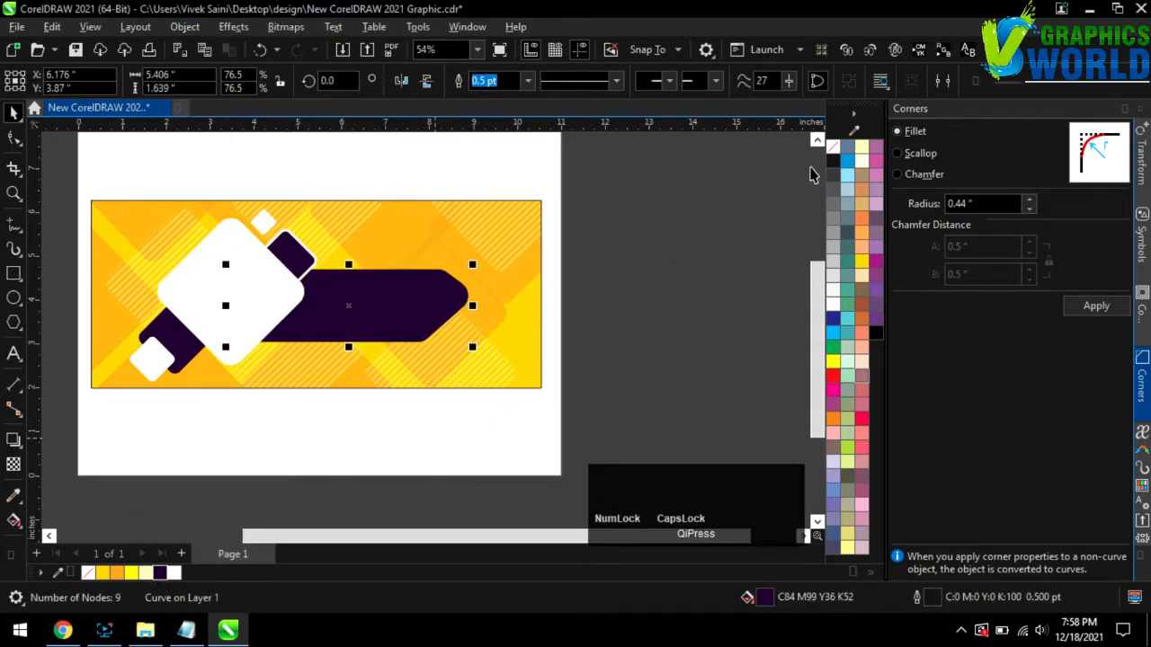
right_click(831, 145)
left_click(563, 296)
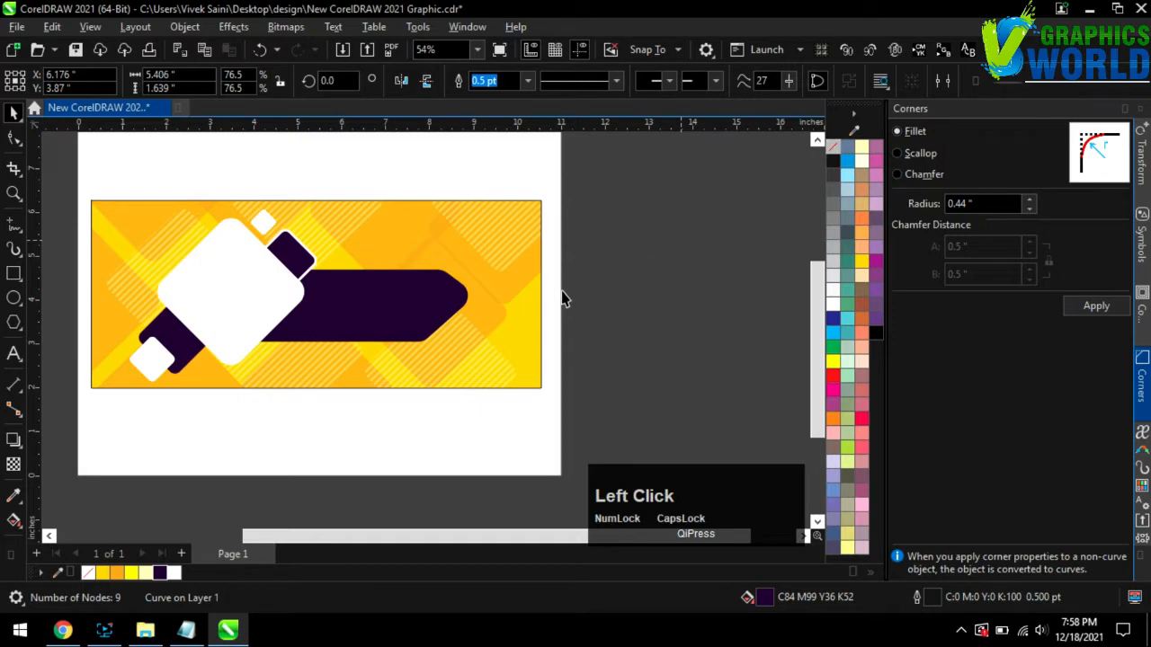
Step: Tilt the dark purple label shape slightly counterclockwise and reposition it behind the large white diamond
left_click(422, 295)
left_click_drag(478, 357, 480, 333)
left_click_drag(344, 321, 354, 305)
Step: Recolour the upper dark purple diamond to C40 M100 Y0 K0 and scale it down to about 1.17 in beside the large diamond
left_click(287, 255)
scroll(288, 256, "up", 3)
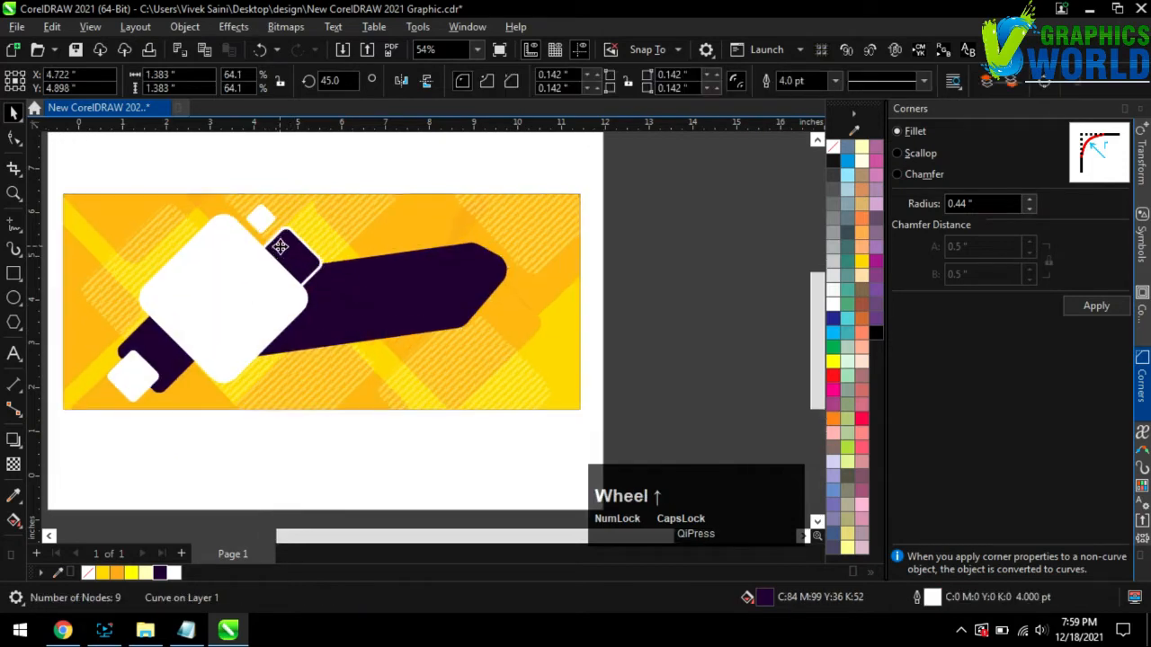
left_click_drag(318, 271, 321, 263)
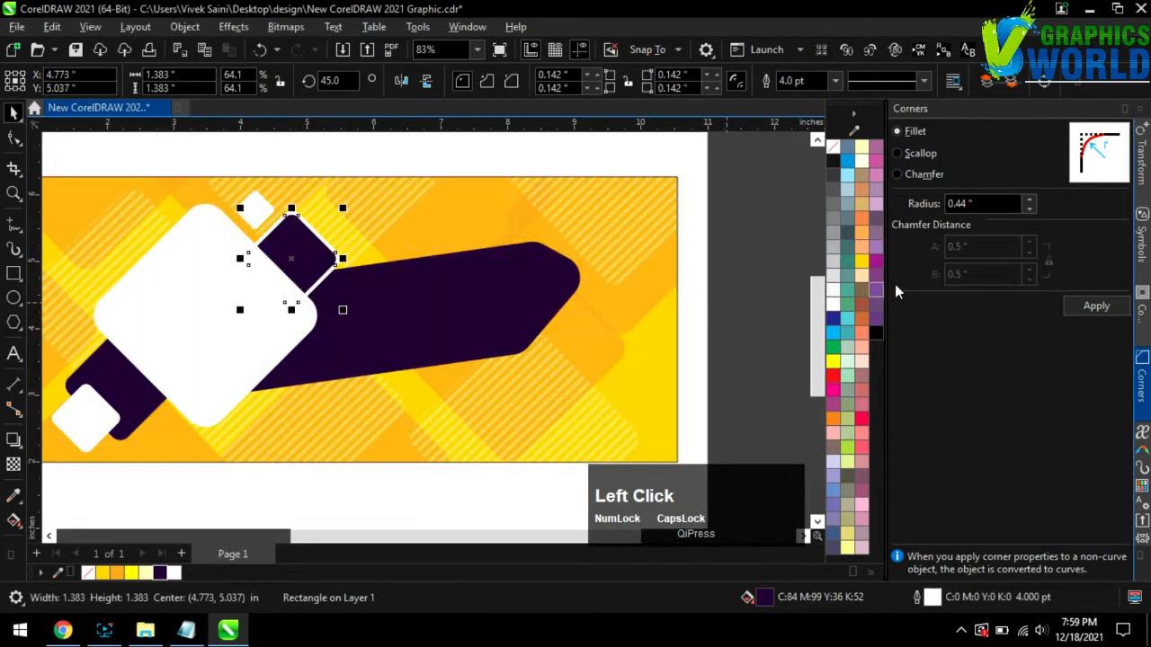
left_click(876, 263)
left_click_drag(343, 311, 326, 294)
left_click_drag(284, 253, 290, 258)
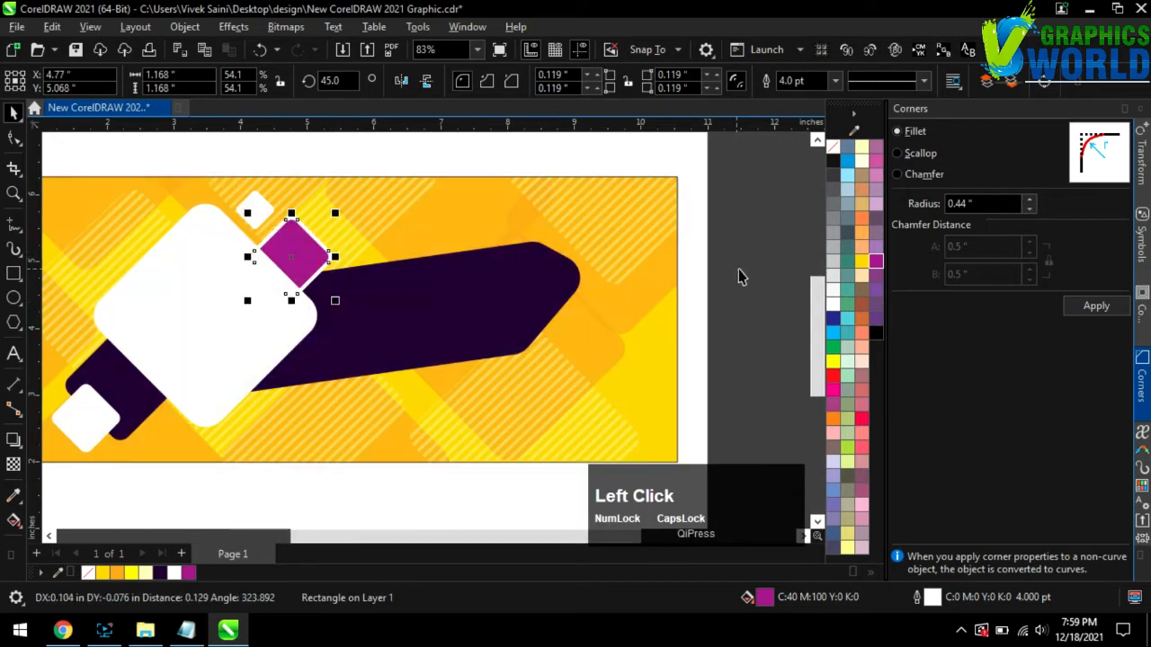
key("Escape")
Step: Place a copy of the 0.57 in white diamond on the upper corner of the dark purple label's pointed end
scroll(517, 295, "down", 1)
left_click(274, 235)
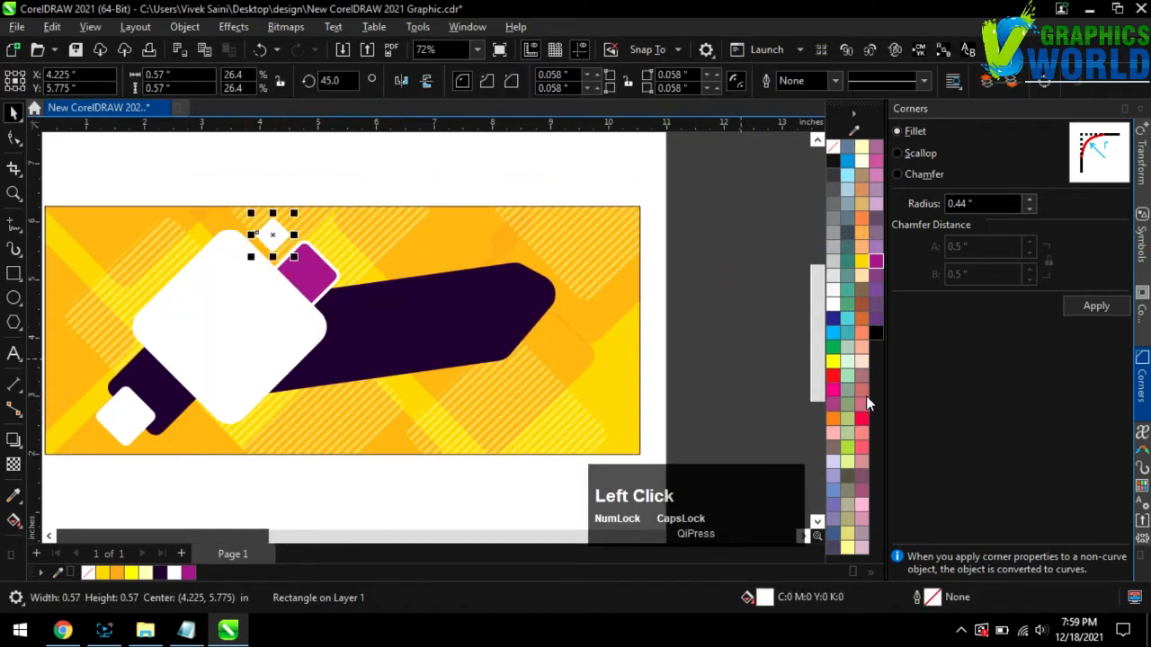
key("Escape")
left_click(273, 235)
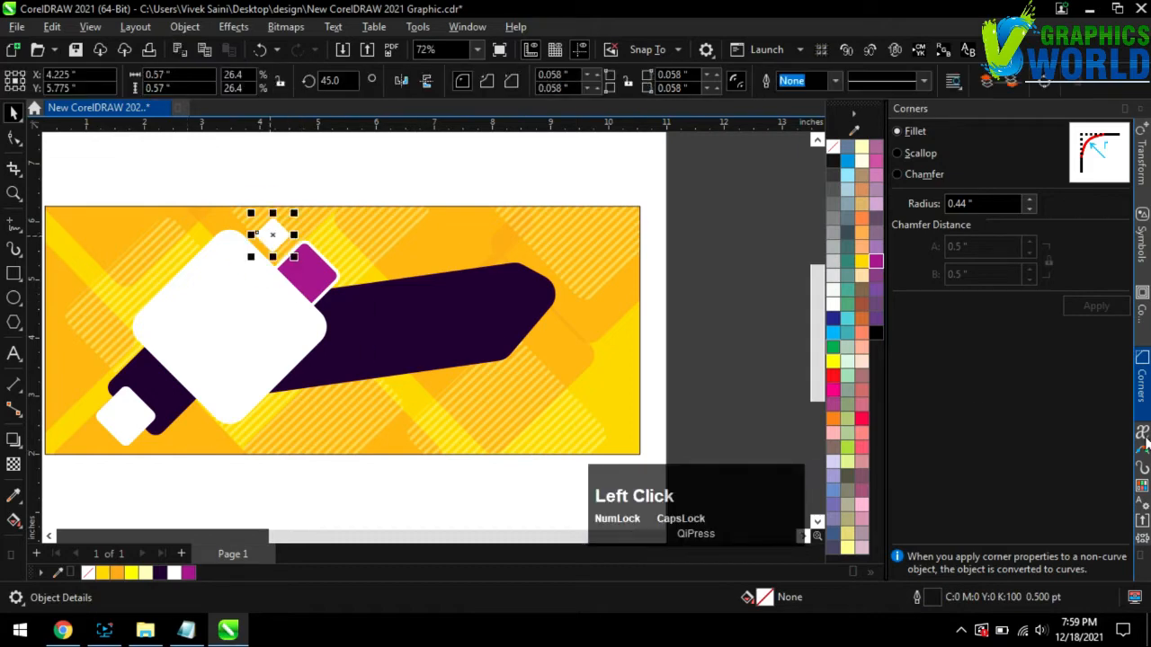
left_click(1142, 152)
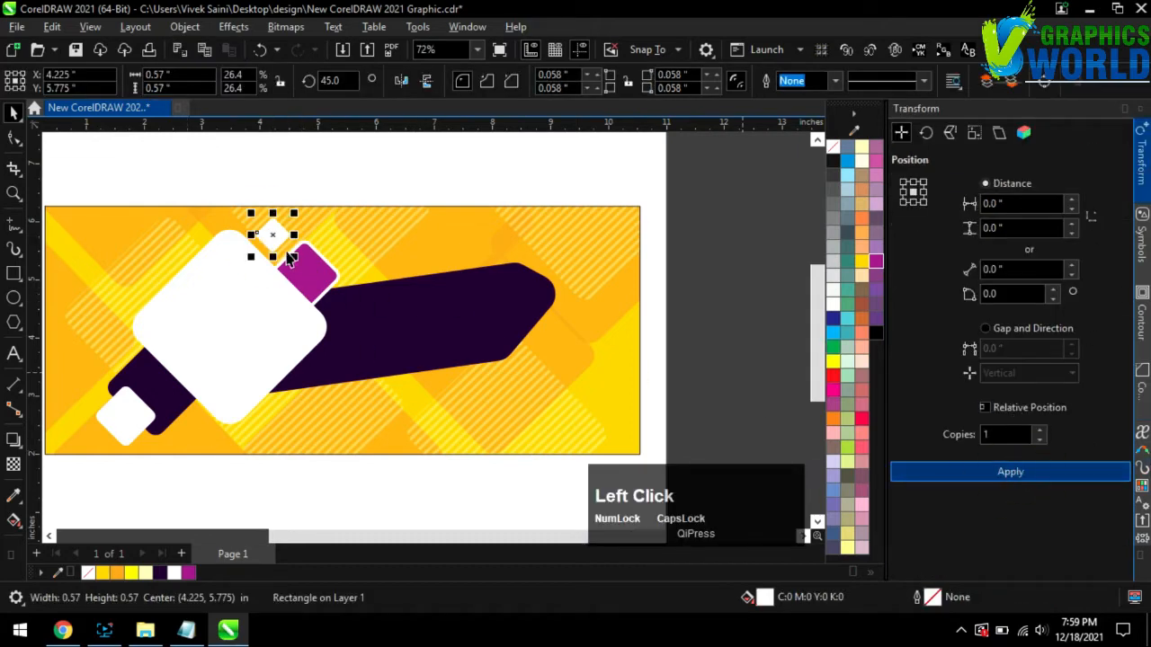
left_click_drag(290, 258, 542, 272)
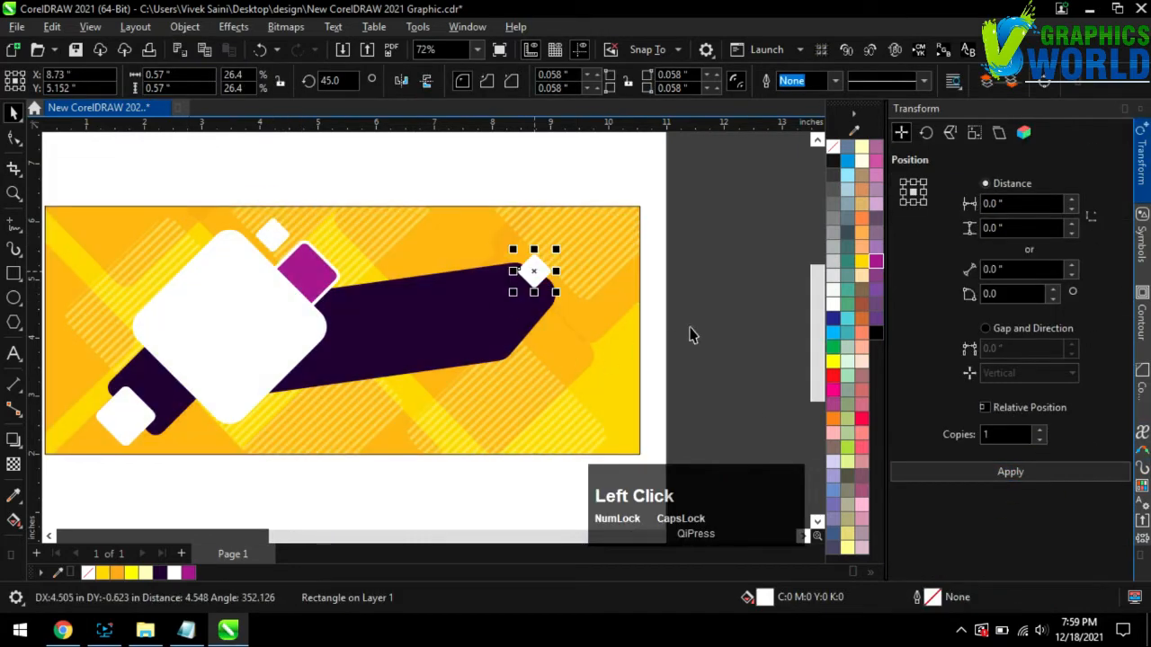
key("Escape")
Step: Draw a rectangle about 4.33 by 0.56 in along the banner's top edge, above the dark purple label
scroll(576, 327, "up", 1)
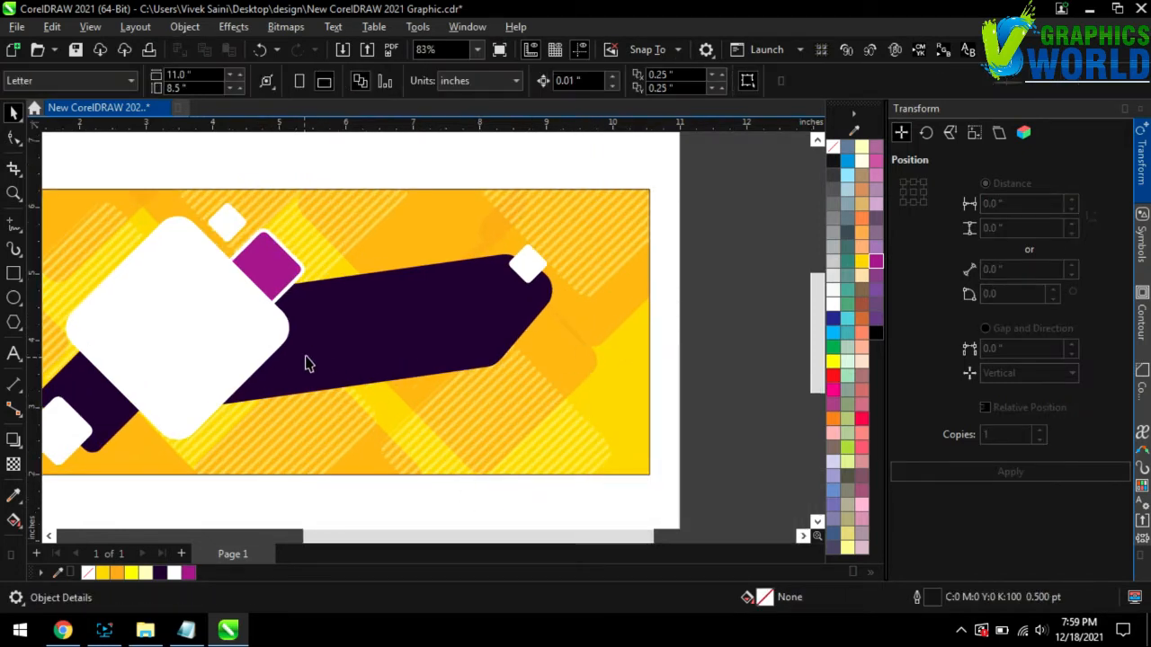
left_click(13, 273)
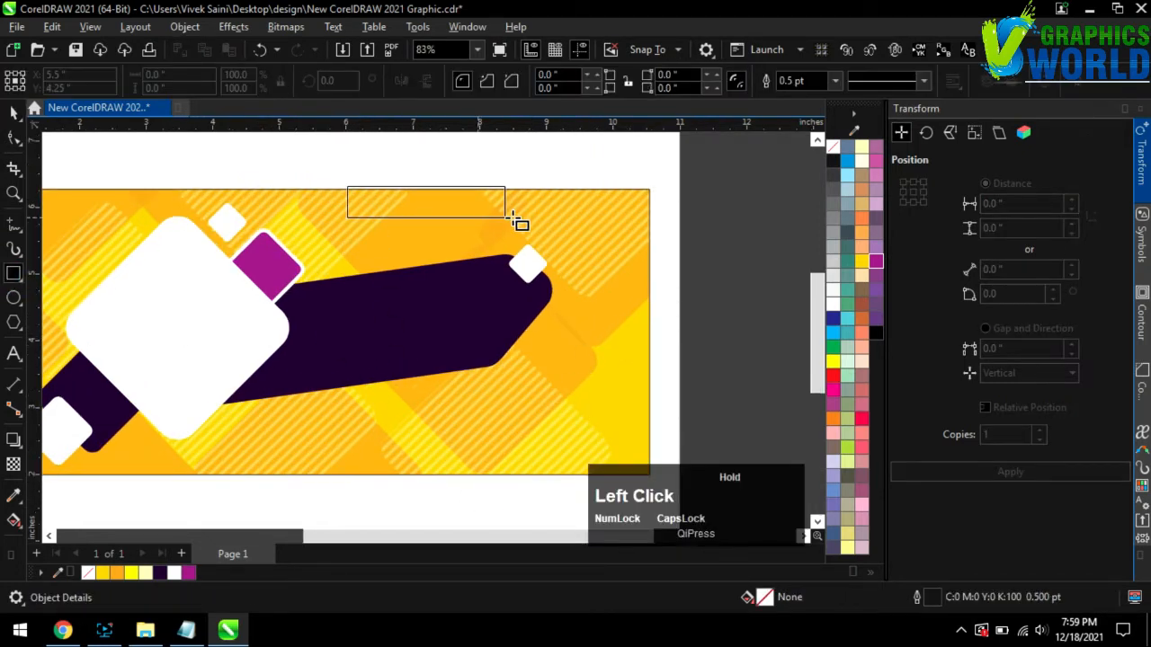
left_click_drag(634, 225, 634, 225)
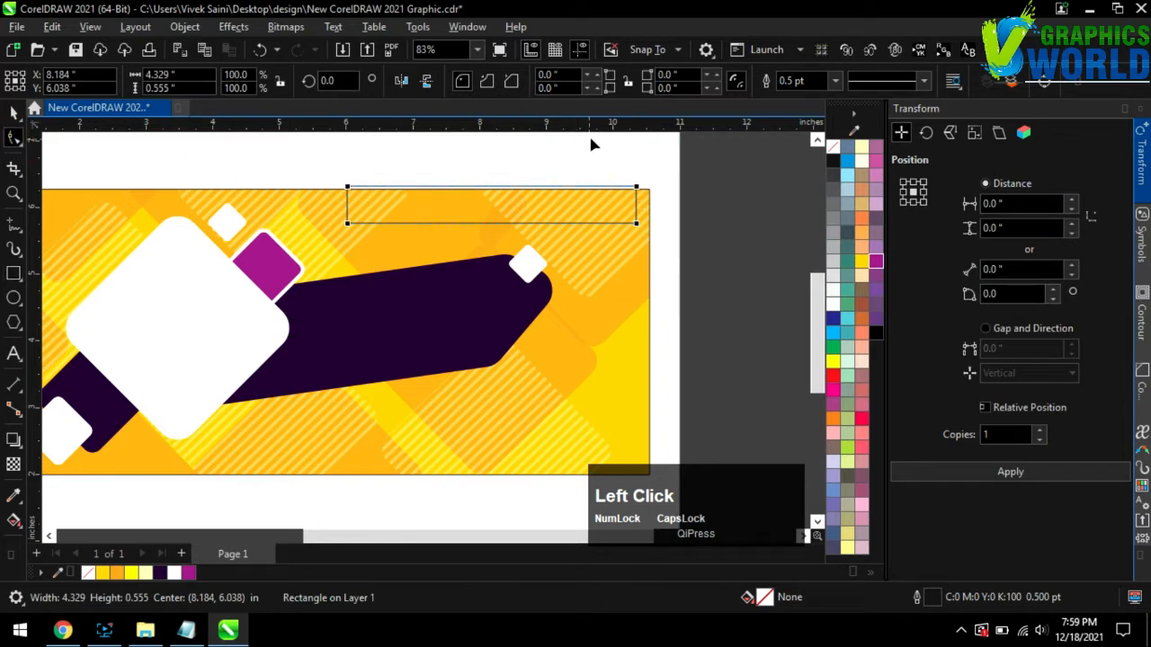
Step: Convert the rectangle to curves and pull a new middle node outward to form a pointed right end
scroll(635, 203, "up", 2)
key("ctrl+q")
left_click(611, 206)
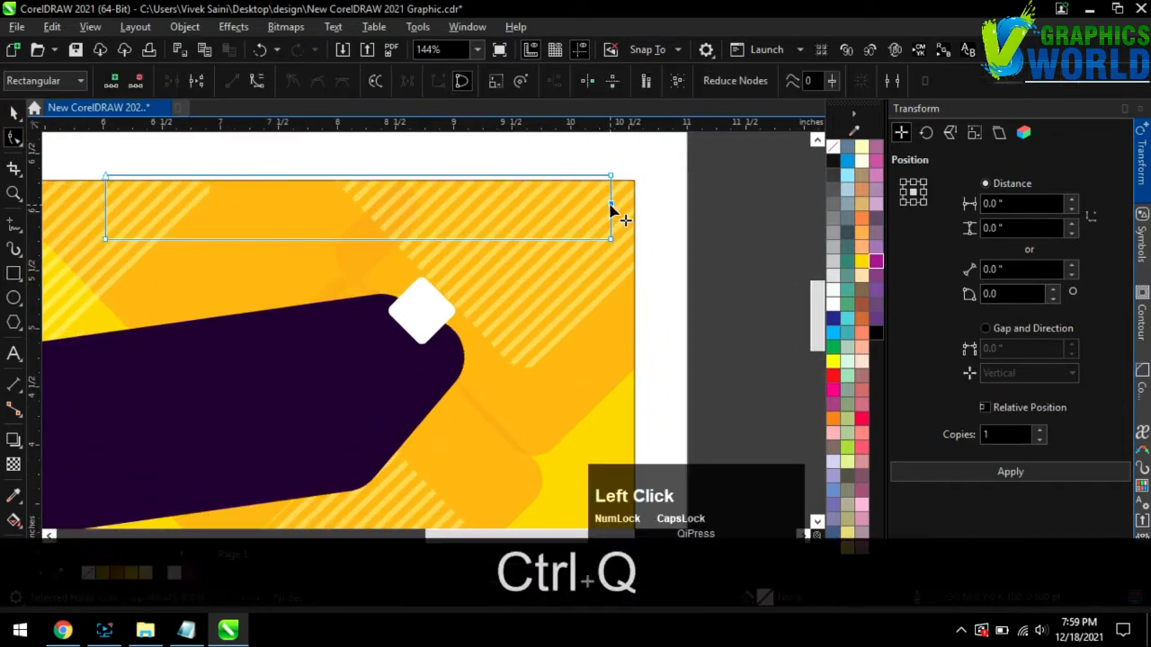
left_click_drag(610, 206, 647, 203)
left_click(756, 252)
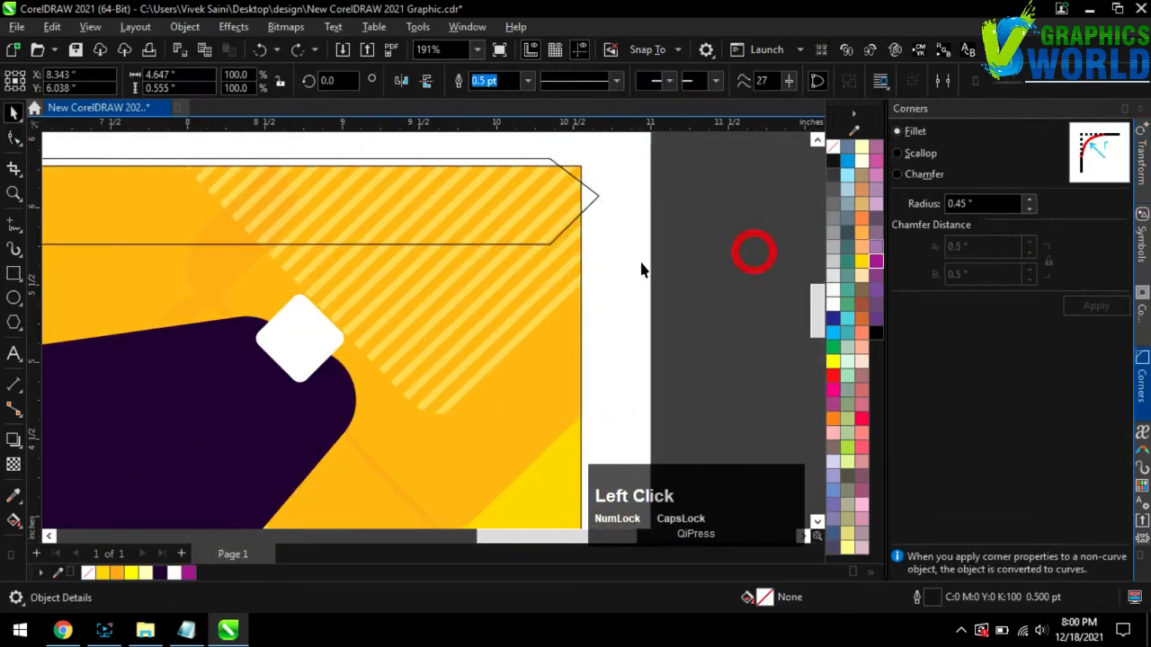
Step: Stretch the pointed outline to about 1.18 in high and extend its tip farther to the right
left_click(531, 245)
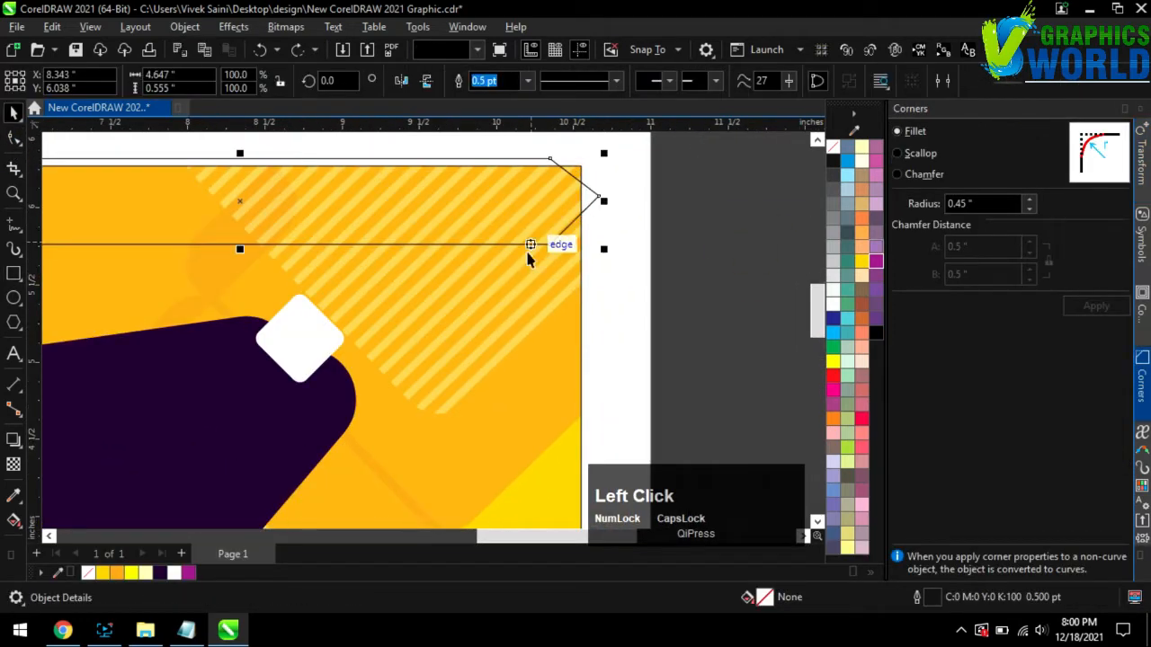
left_click_drag(240, 250, 245, 347)
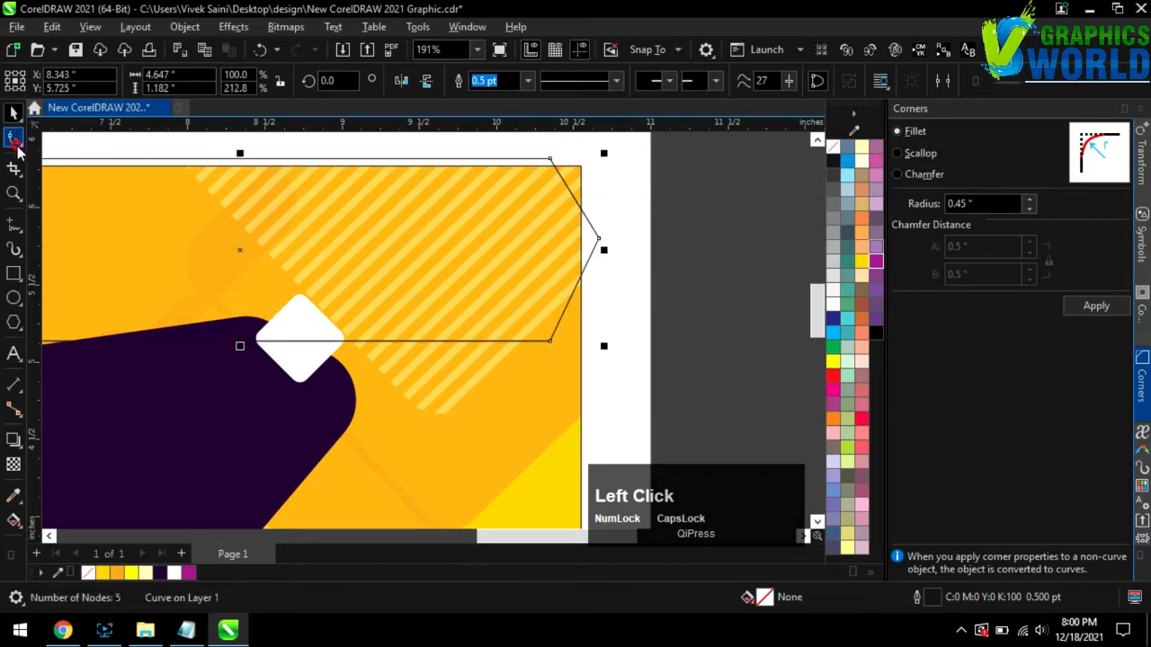
left_click(15, 140)
left_click_drag(604, 249, 623, 257)
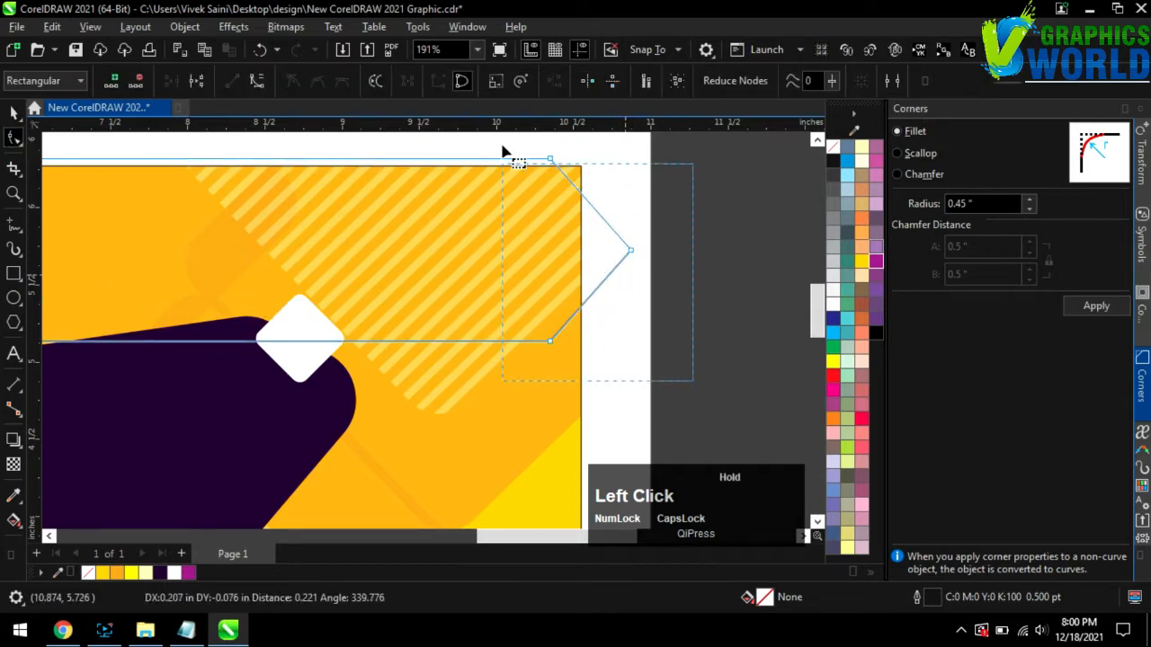
Step: Fillet the three corners at the outline's pointed end with a 0.29 in radius
left_click_drag(503, 153, 504, 155)
left_click(1029, 209)
left_click(1096, 306)
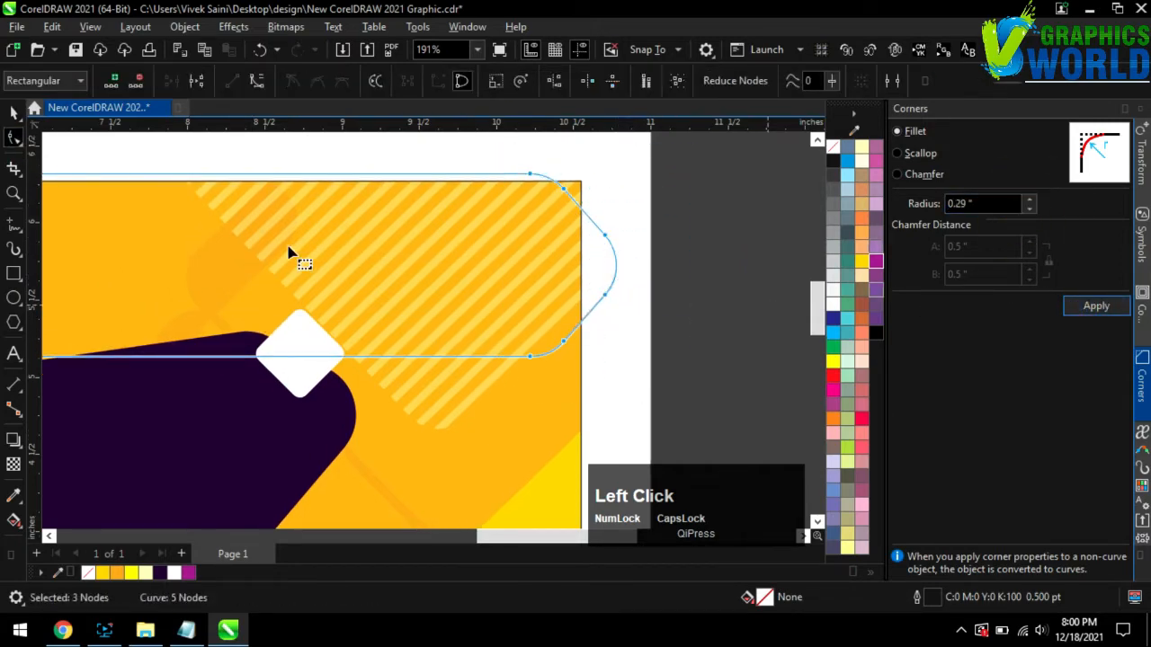
key("space")
left_click(606, 301)
Step: Scale the rounded outline down to about 3.11 by 0.96 in and rotate it about 9.1° along the dark purple label's upper edge
scroll(614, 274, "down", 1)
scroll(615, 277, "down", 1)
left_click(626, 295)
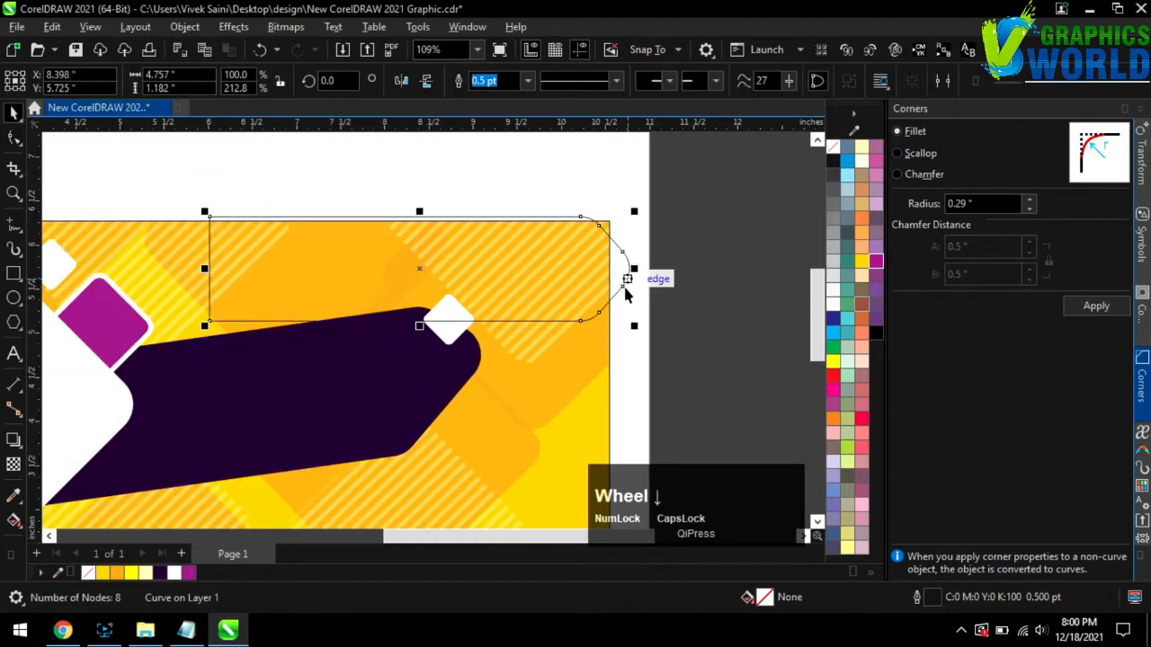
left_click_drag(634, 325, 489, 268)
left_click_drag(414, 257, 262, 340)
left_click_drag(379, 372, 396, 349)
Step: Fill the smaller label with C0 M100 Y60 K0, remove its outline and shift it along the dark purple label's upper edge
left_click(861, 420)
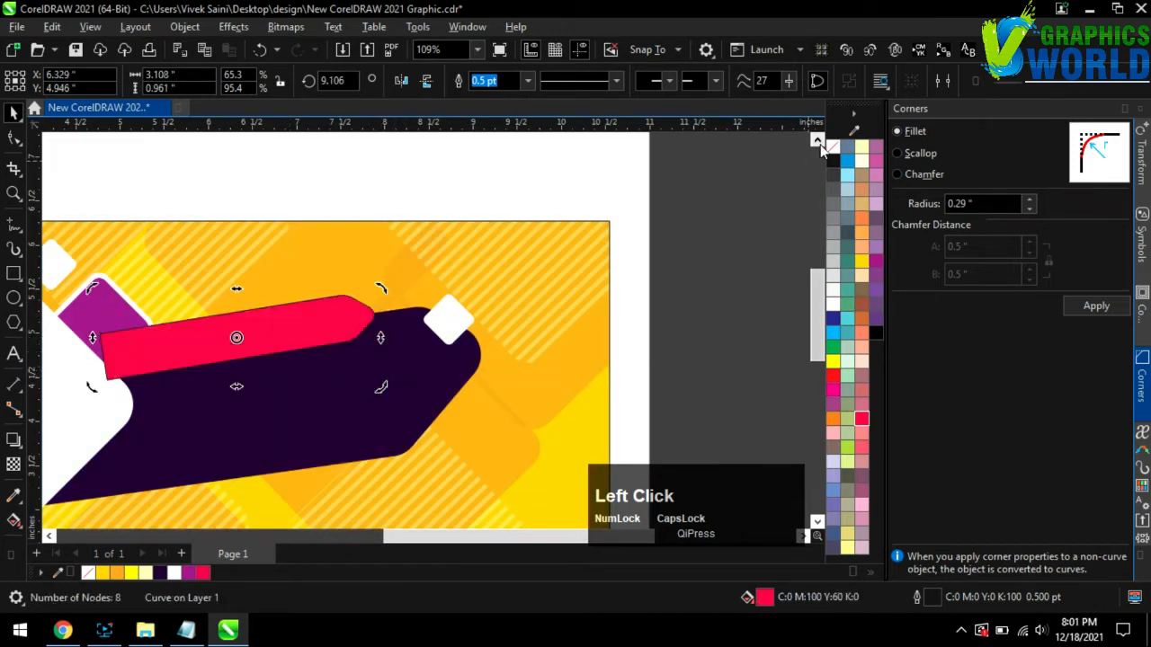
left_click(716, 249)
scroll(363, 389, "up", 1)
left_click_drag(296, 311, 320, 304)
scroll(483, 256, "down", 2)
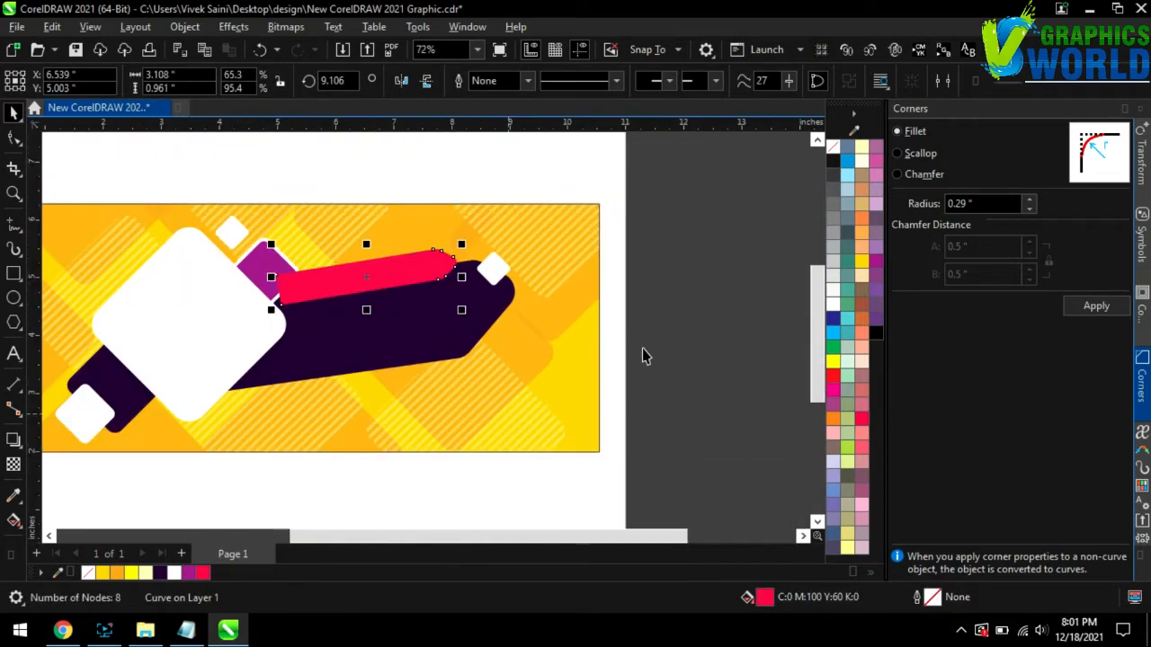
Step: Bring the large white diamond and the four small diamonds around it in front of the red label
left_click(206, 206)
scroll(206, 206, "down", 1)
left_click_drag(311, 442, 311, 442)
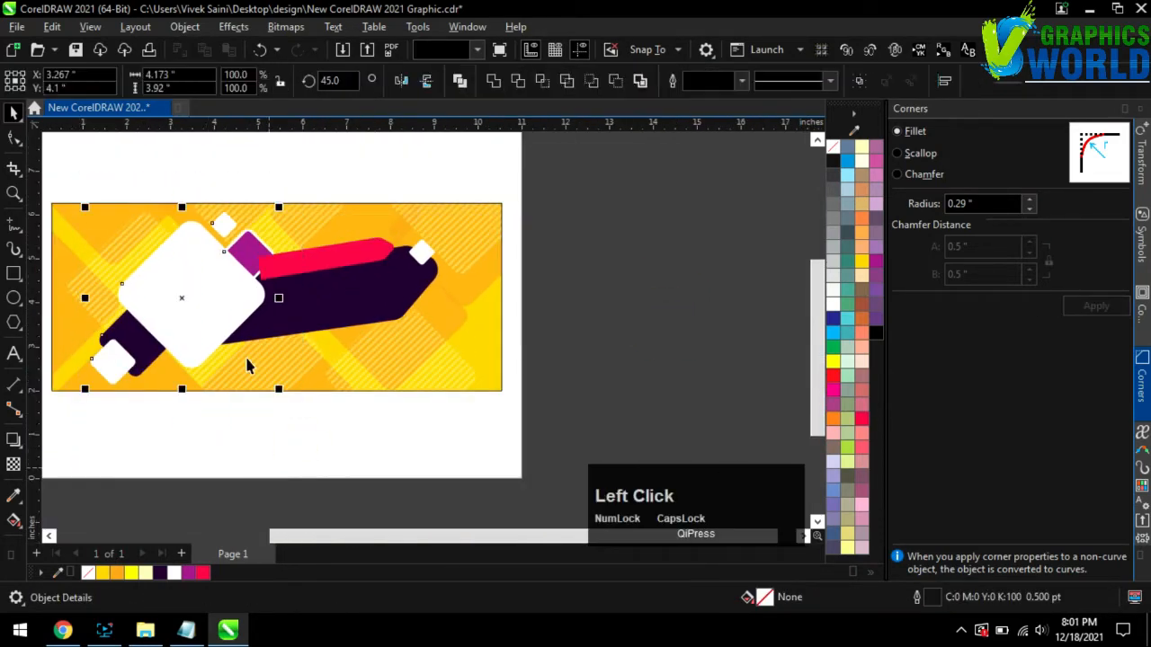
left_click(185, 26)
mouse_move(256, 258)
left_click(490, 260)
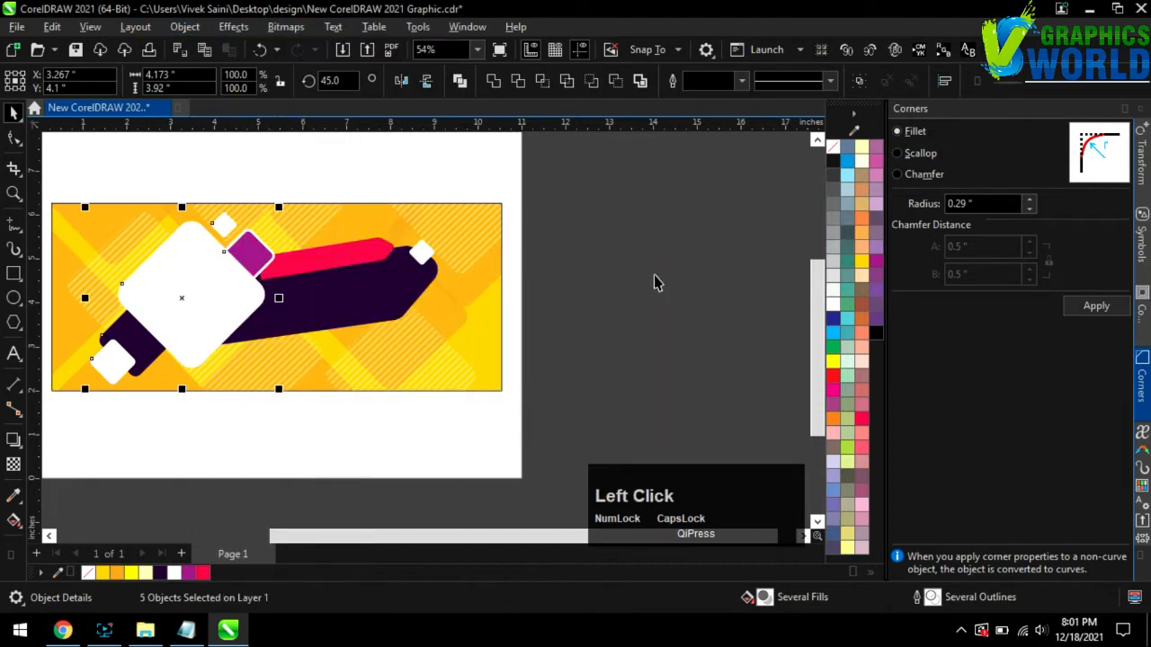
Step: Slide the red label left so that its blunt end tucks behind the magenta diamond
scroll(357, 265, "up", 2)
left_click_drag(357, 264, 330, 260)
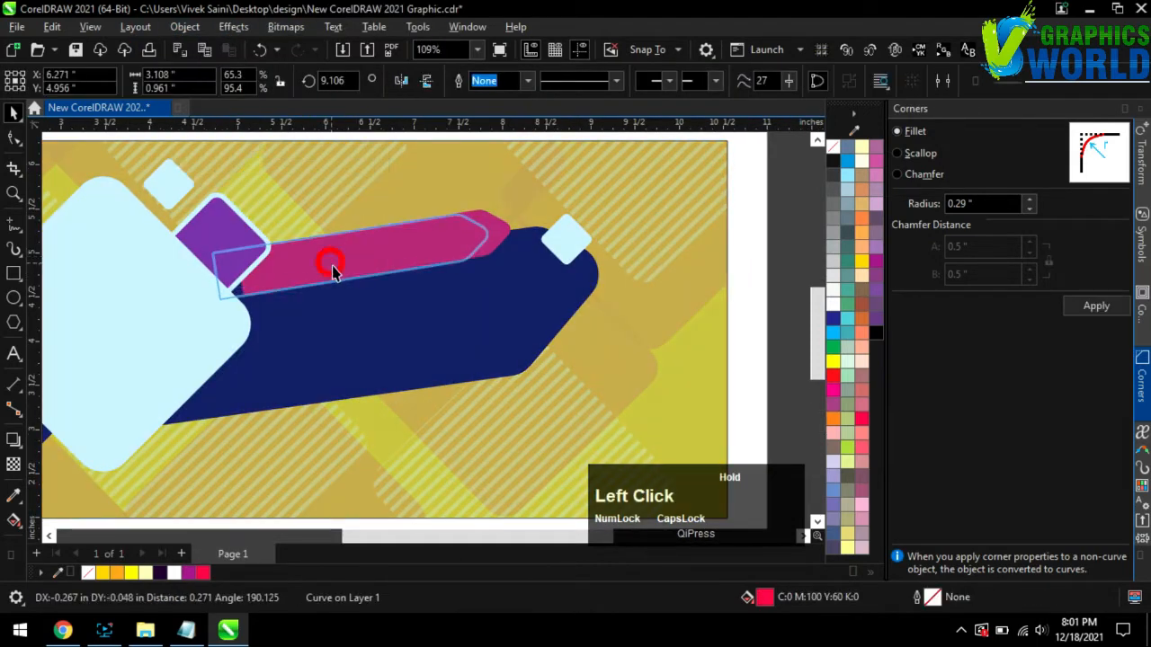
scroll(642, 283, "down", 1)
left_click(611, 391)
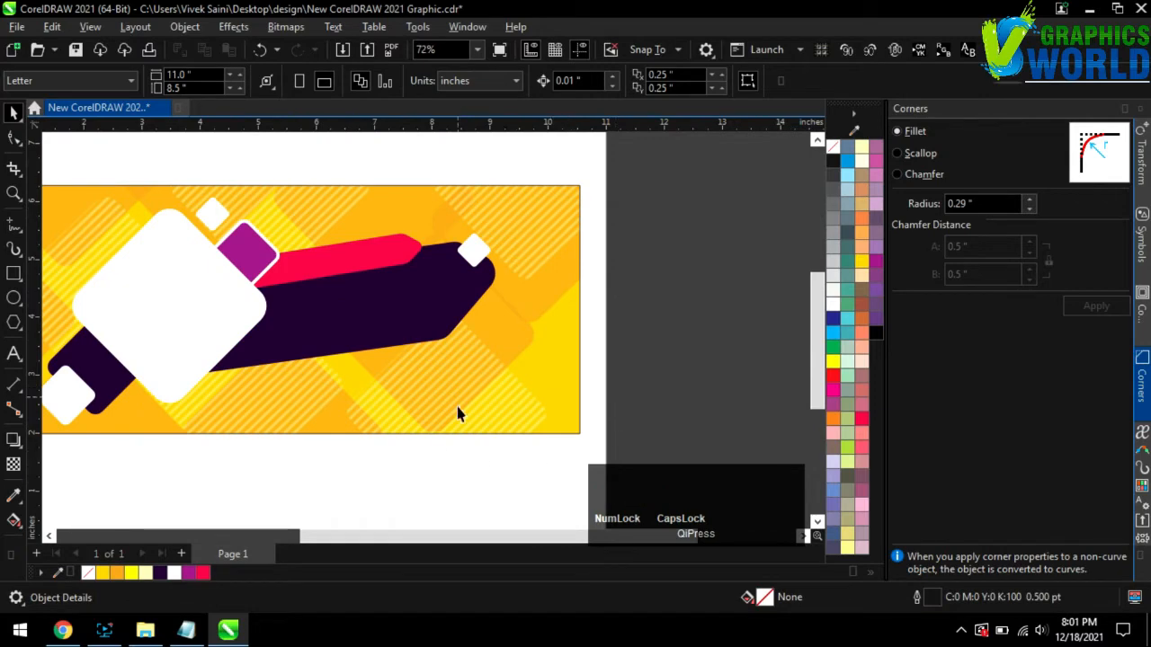
Step: Draw a six-sided polygon at the banner's right end, rotated 30° and about 2.49 by 2.15 in
left_click(15, 275)
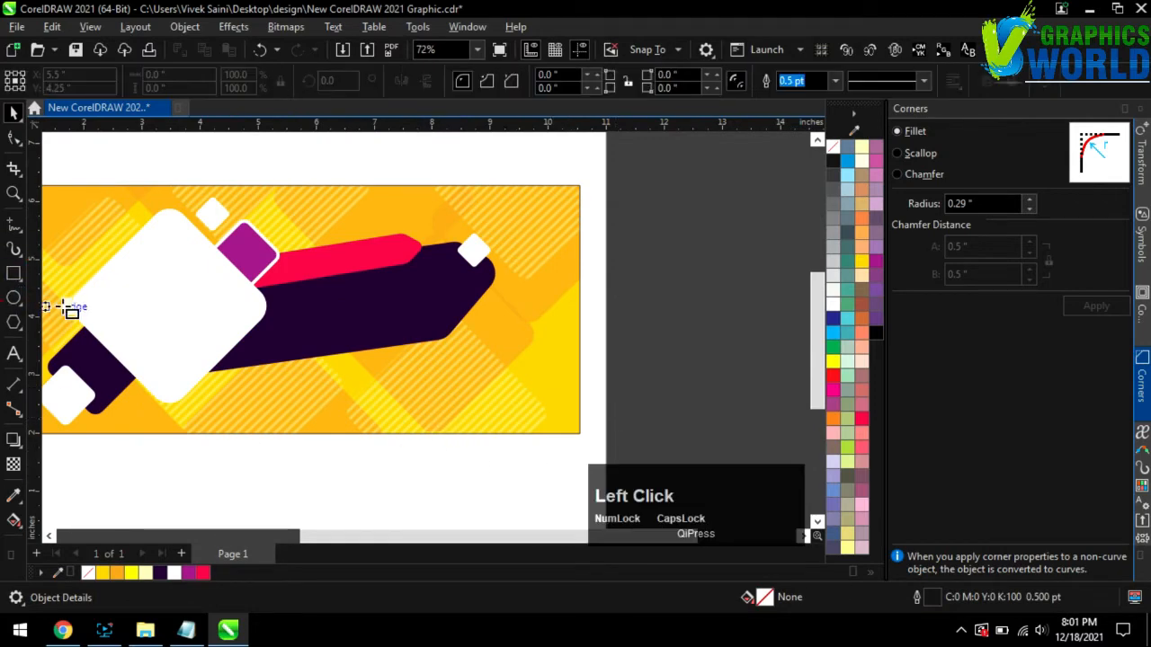
left_click(10, 326)
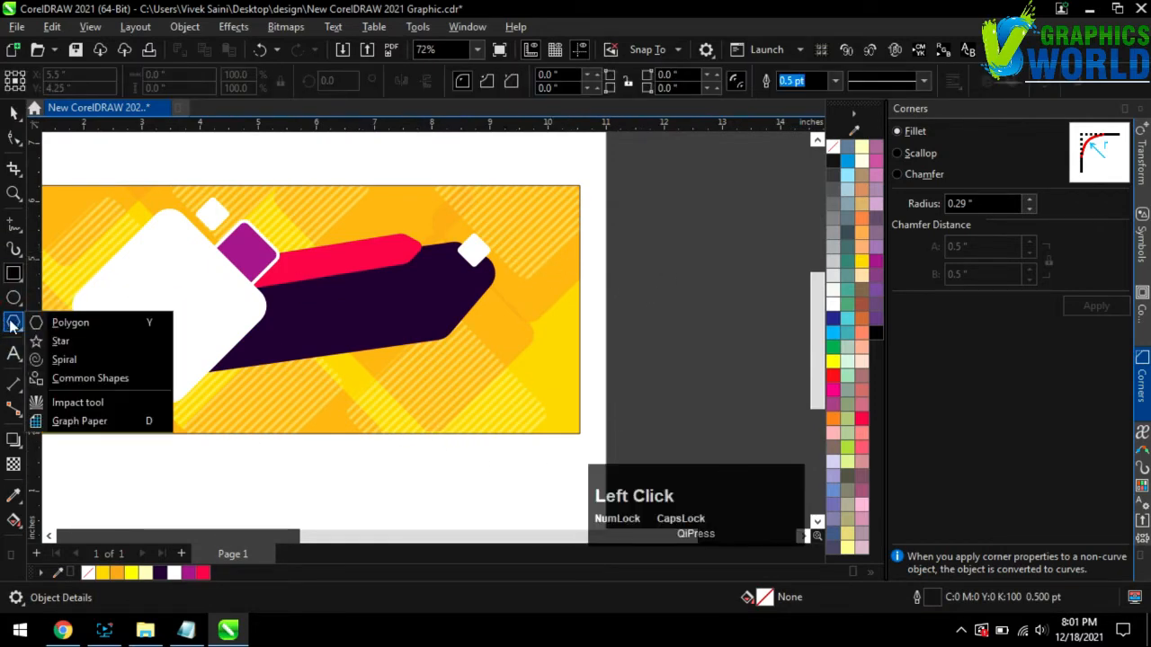
left_click(63, 321)
left_click_drag(568, 305, 647, 329)
type("30")
key("Return")
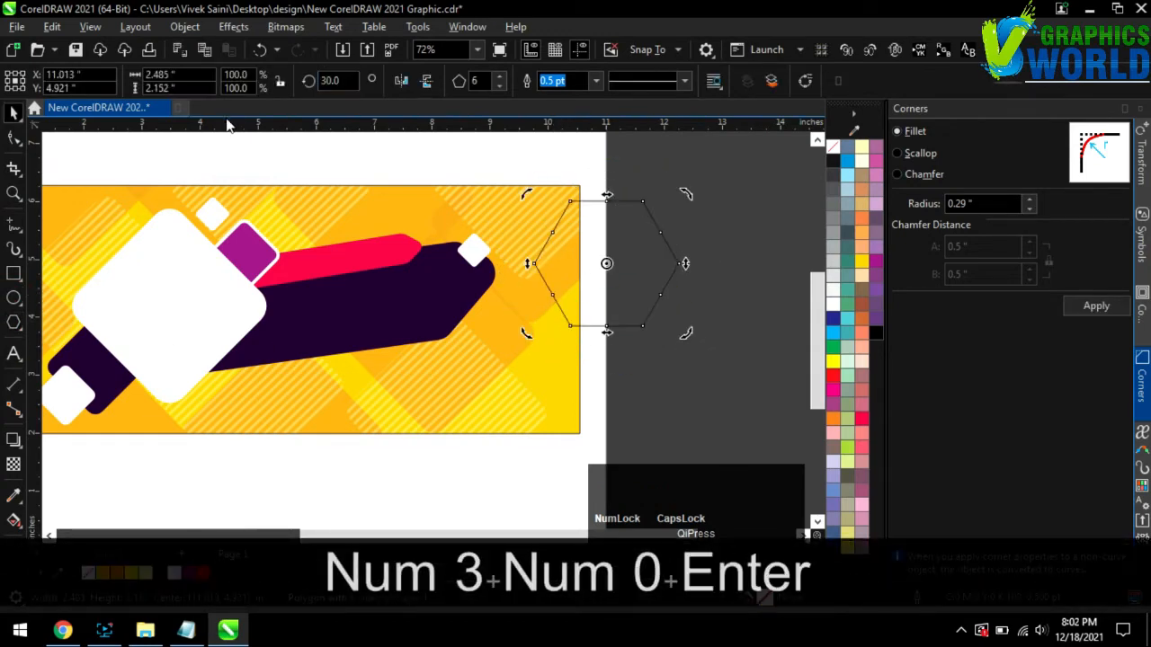
Step: Move the hexagon off the banner to the empty area beside the page's right edge
left_click(683, 434)
left_click(638, 287)
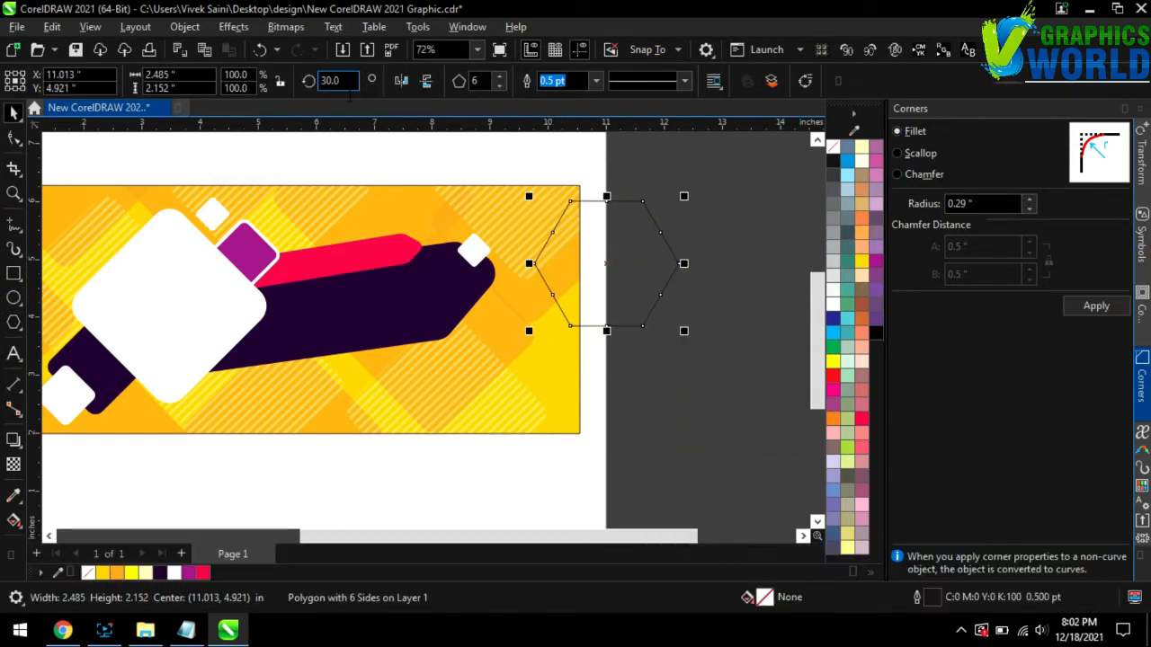
left_click_drag(650, 280, 711, 314)
scroll(618, 362, "down", 1)
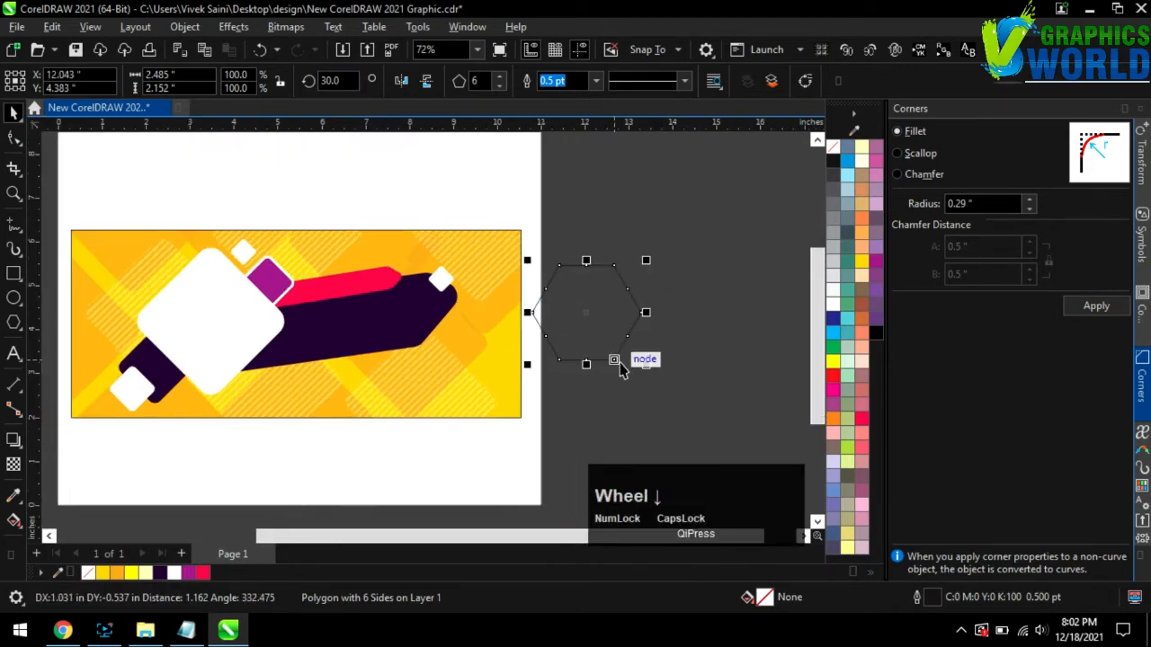
Step: Convert the six-sided polygon beside the page into an editable curve
scroll(621, 367, "up", 2)
double_click(405, 352)
double_click(574, 347)
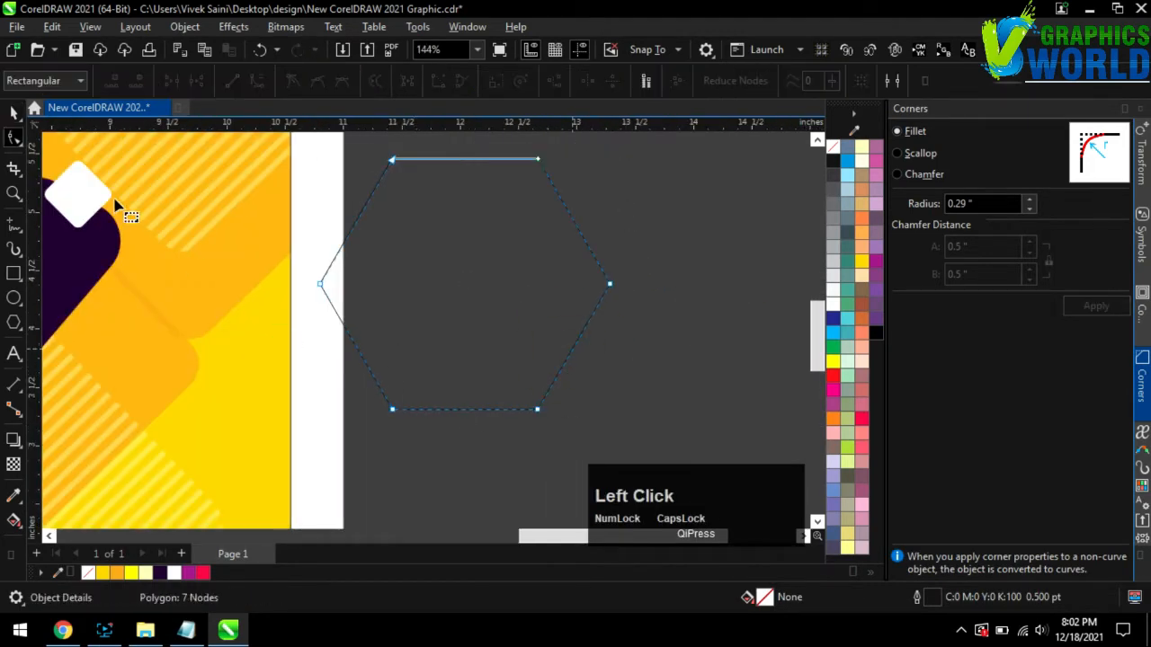
key("ctrl+q")
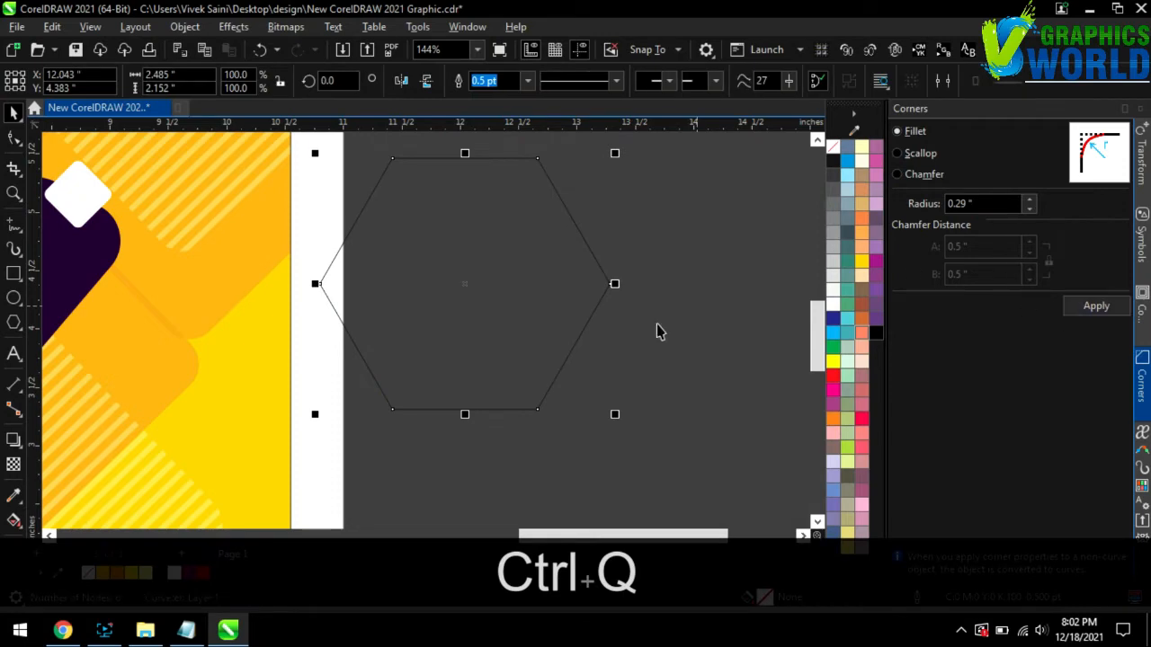
Step: Fillet all six corners of the hexagon with a 0.31 in radius
left_click(705, 300)
left_click(574, 305)
key("F10")
key("ctrl+a")
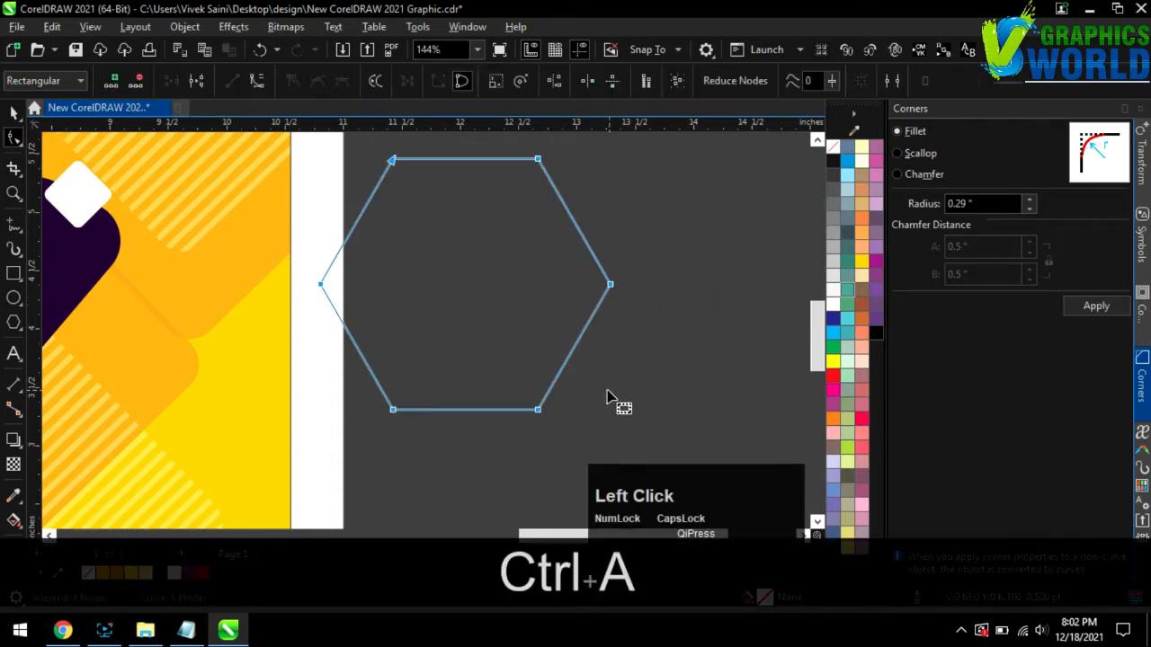
left_click(1030, 200)
left_click(1031, 200)
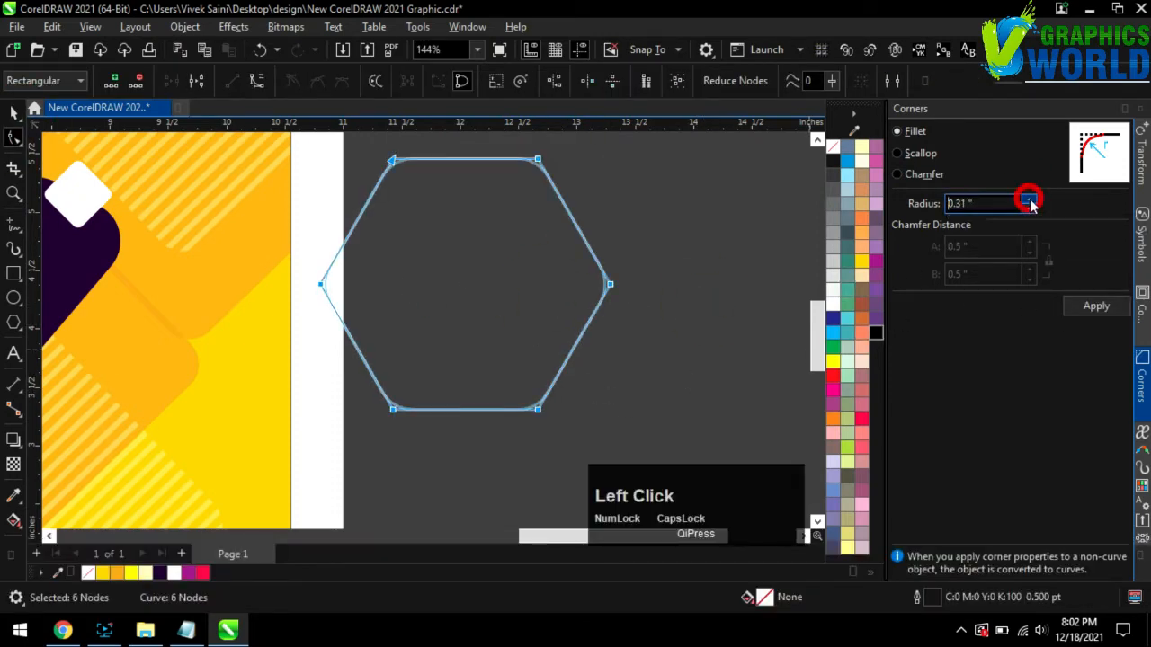
left_click(1096, 306)
left_click(675, 252)
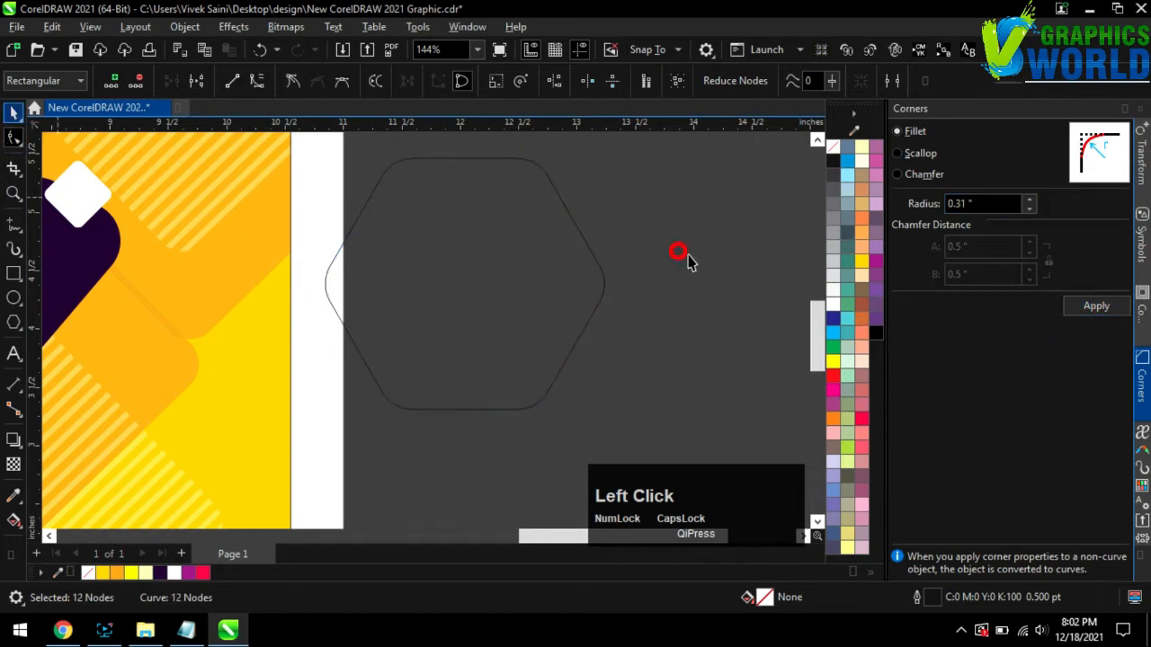
Step: Stretch the rounded hexagon to about 115% of its width and flatten it to about 71% of its height
scroll(589, 303, "down", 2)
key("space")
left_click(589, 324)
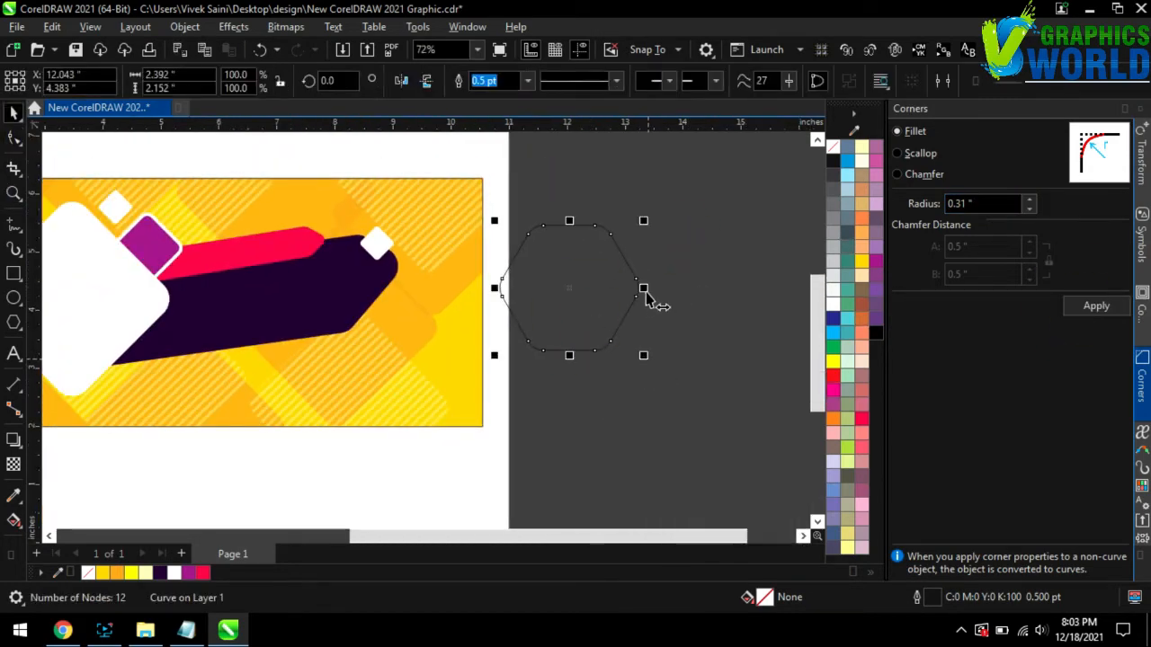
left_click_drag(643, 287, 670, 286)
left_click_drag(584, 355, 584, 329)
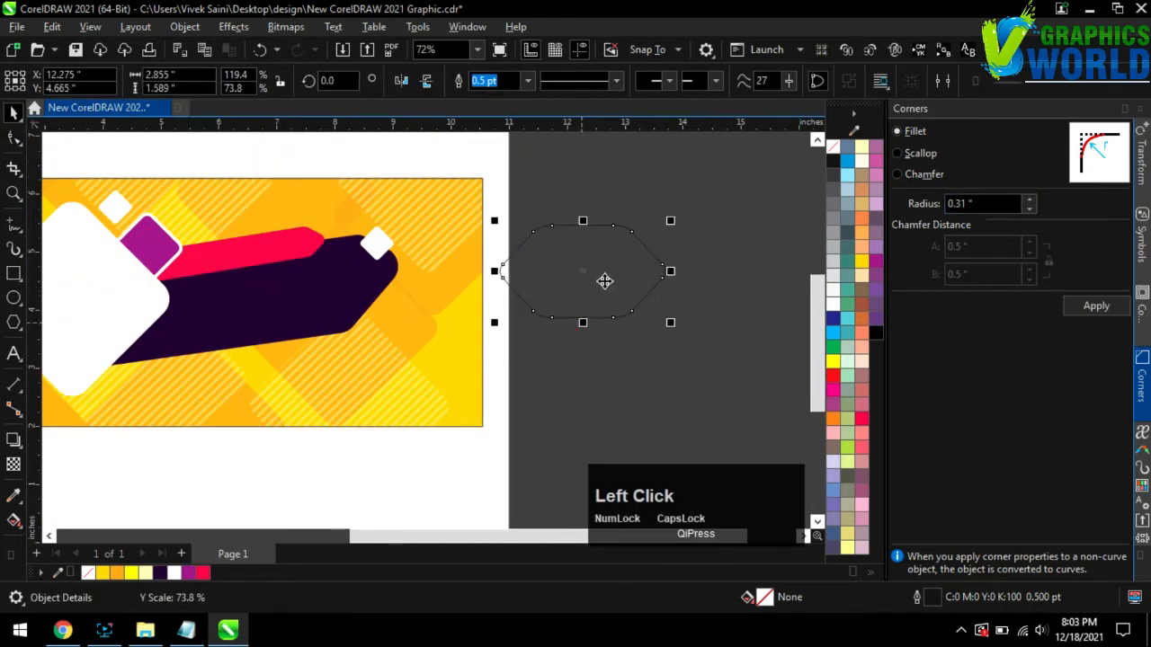
left_click_drag(670, 324, 642, 342)
Step: Fill the hexagon white without an outline and place it over the purple label's lower edge, tilted about 9.2°
left_click(835, 308)
left_click_drag(517, 283, 270, 345)
right_click(833, 147)
scroll(641, 327, "down", 2)
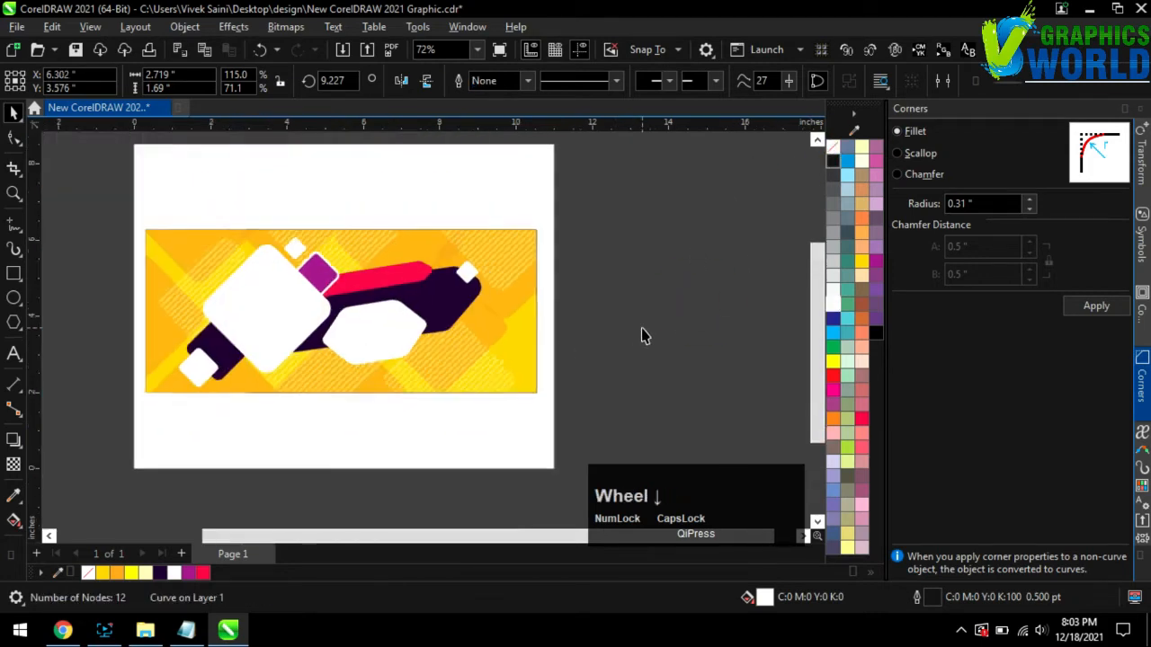
Step: Send the white hexagon to the back of the page and bring it forward one level, between banner background and purple label
scroll(641, 327, "up", 1)
left_click(192, 33)
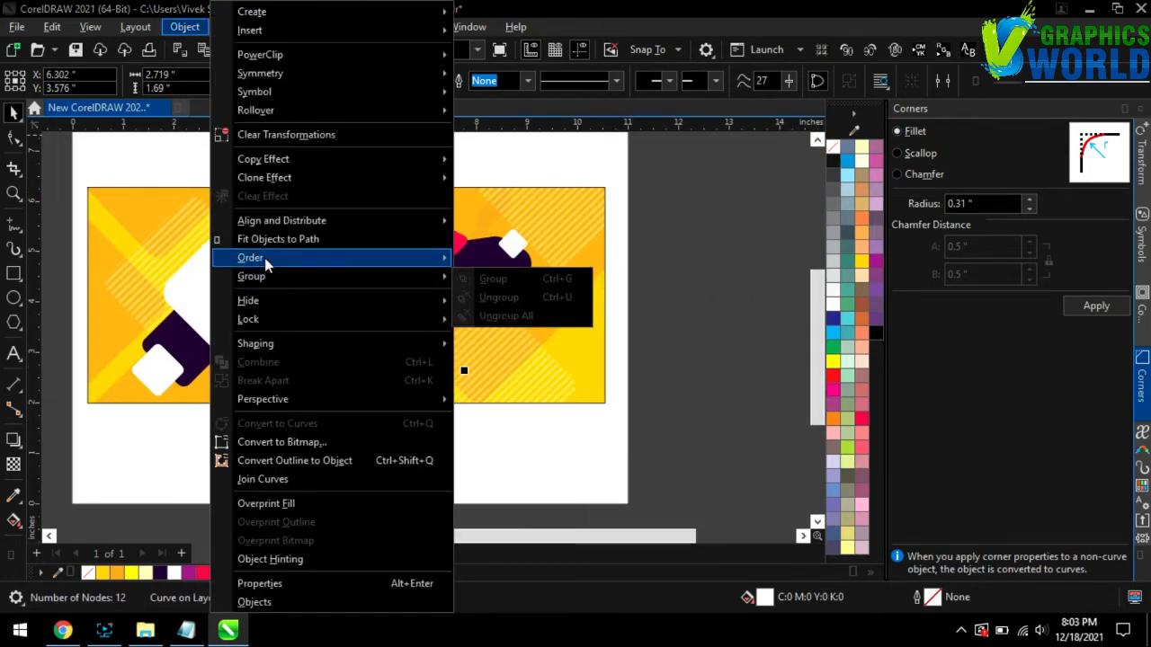
left_click(270, 258)
left_click(504, 279)
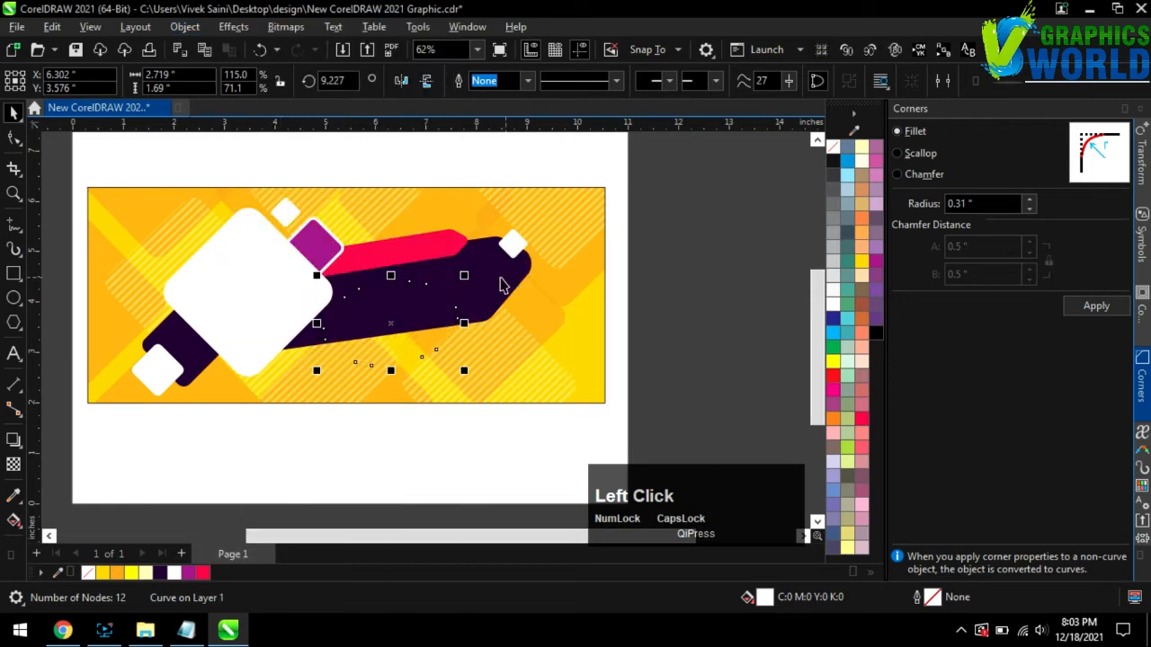
left_click(185, 27)
left_click(281, 259)
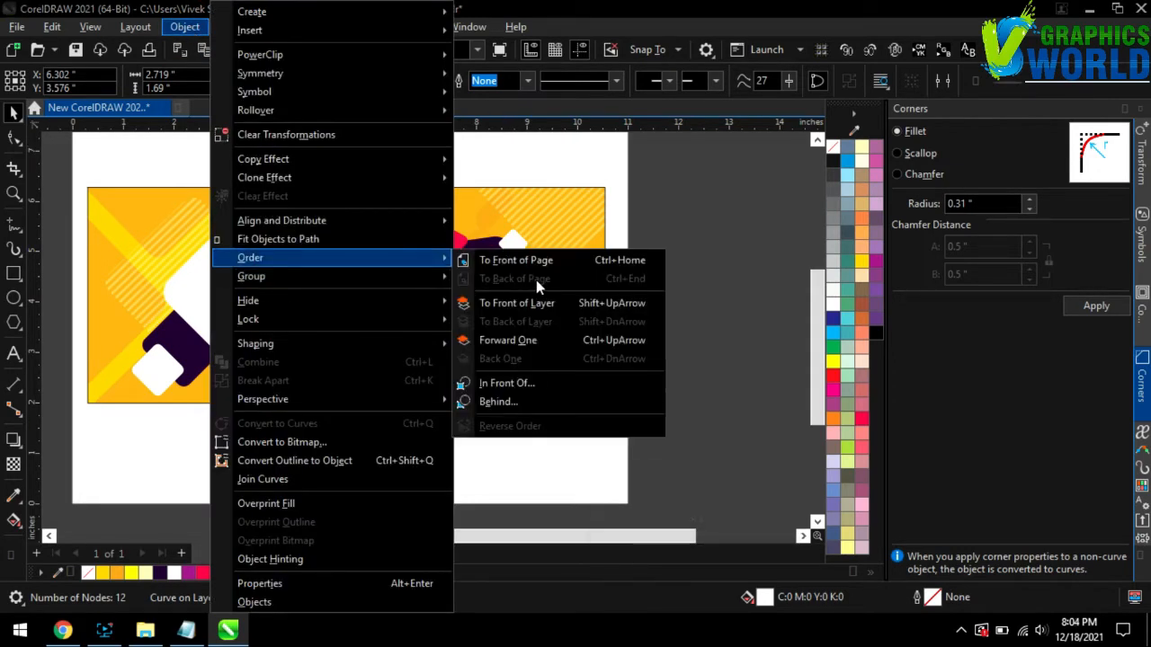
left_click(518, 341)
Step: Shift the white hexagon slightly down so that more of it sticks out below the purple label
scroll(404, 346, "up", 4)
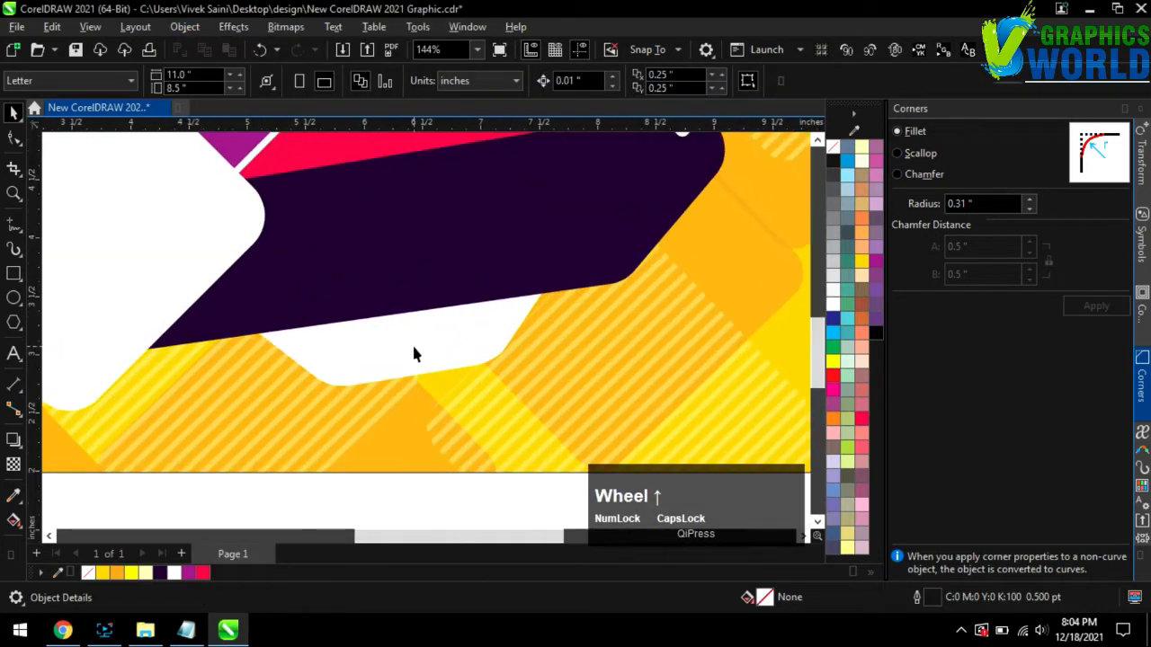
left_click_drag(412, 342, 417, 357)
scroll(366, 360, "down", 1)
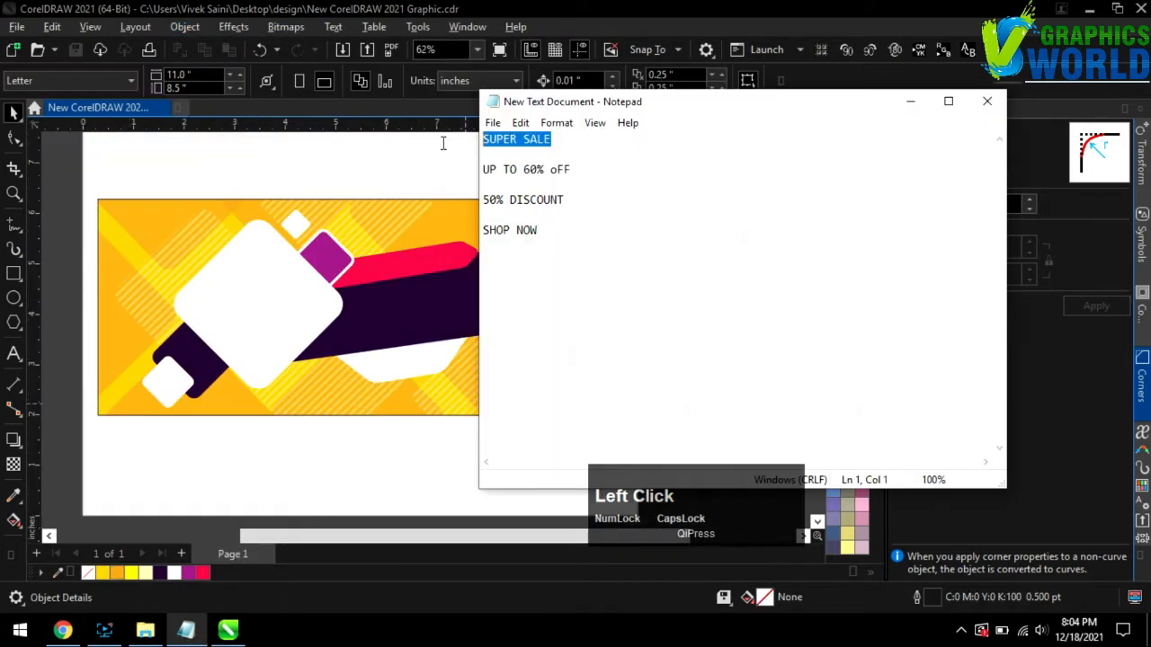
Step: Copy SUPER SALE from the Notepad document and paste it as a text line below the banner in CorelDRAW
key("ctrl+c")
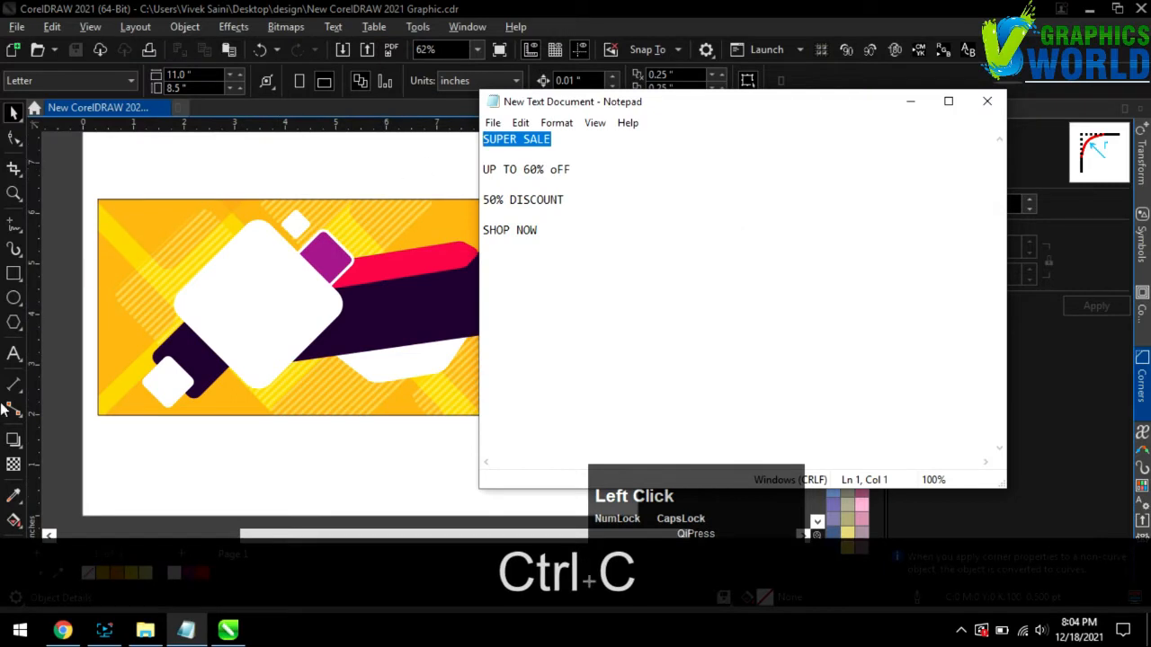
left_click(14, 354)
key("ctrl+v")
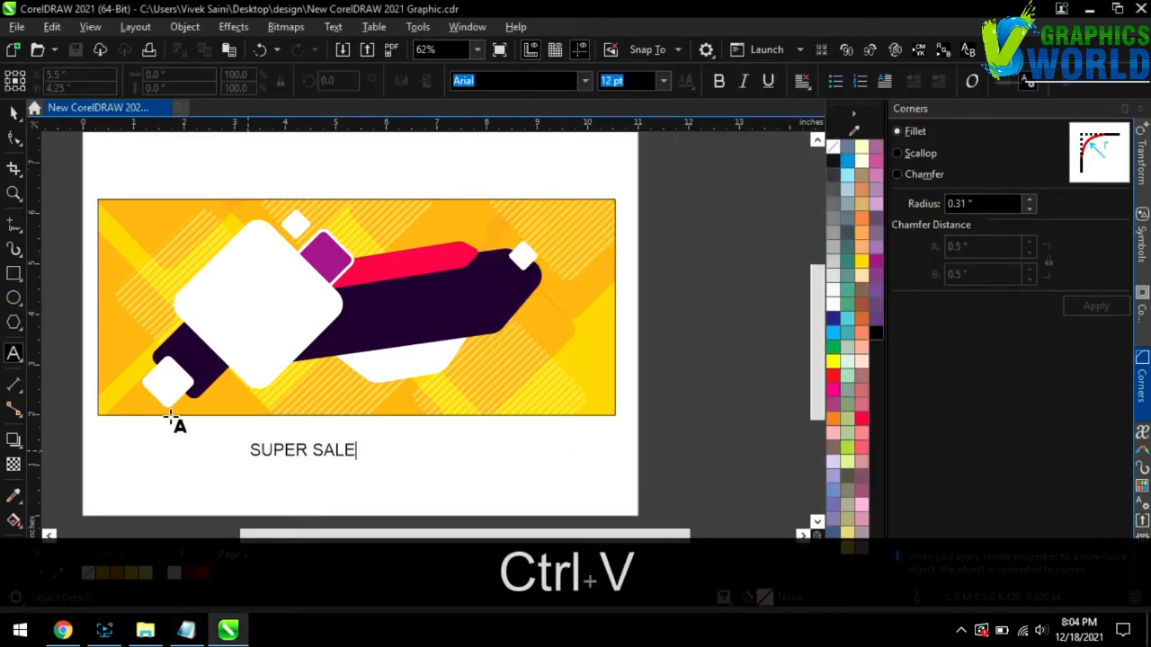
Step: Enlarge the SUPER SALE text to about 42.2 pt and make it bold
left_click(13, 111)
left_click_drag(366, 436, 442, 430)
left_click(585, 80)
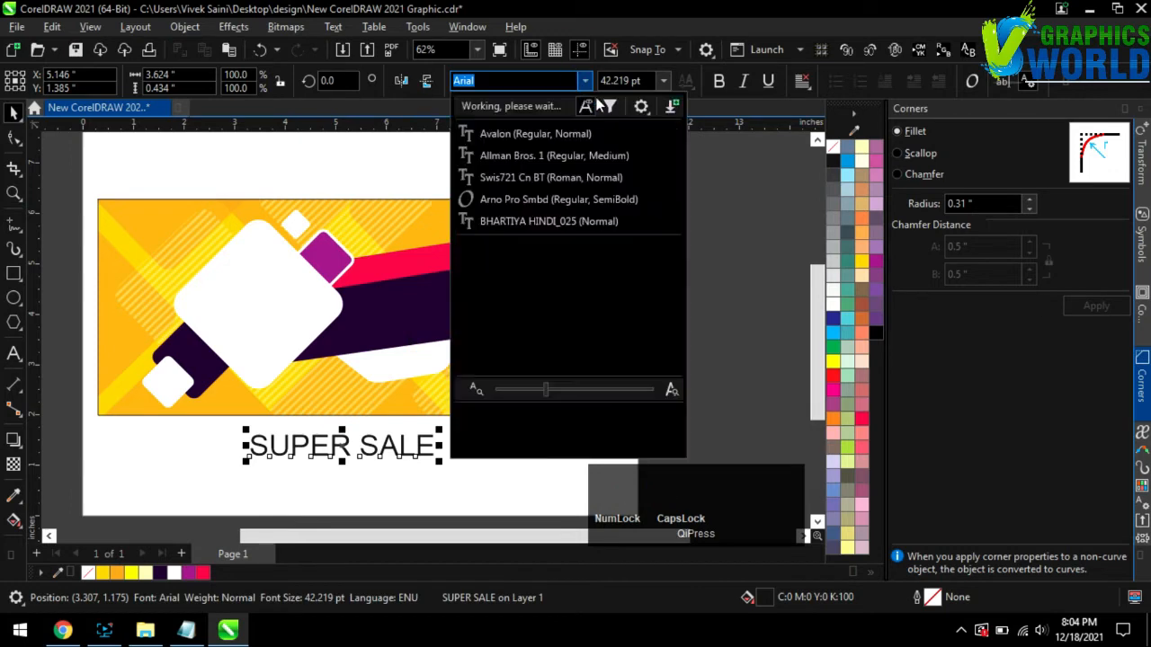
left_click(718, 81)
left_click(718, 81)
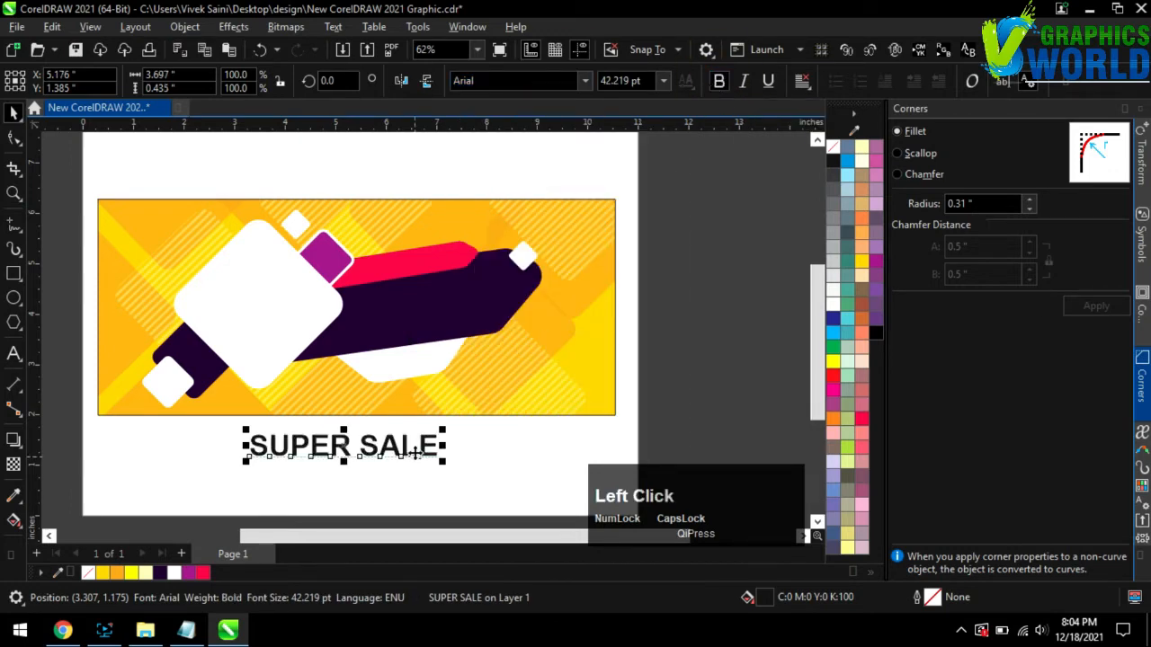
Step: Move SUPER SALE onto the dark purple label, colour it yellow and tilt it about 9.5°
left_click_drag(416, 455, 589, 334)
left_click(833, 360)
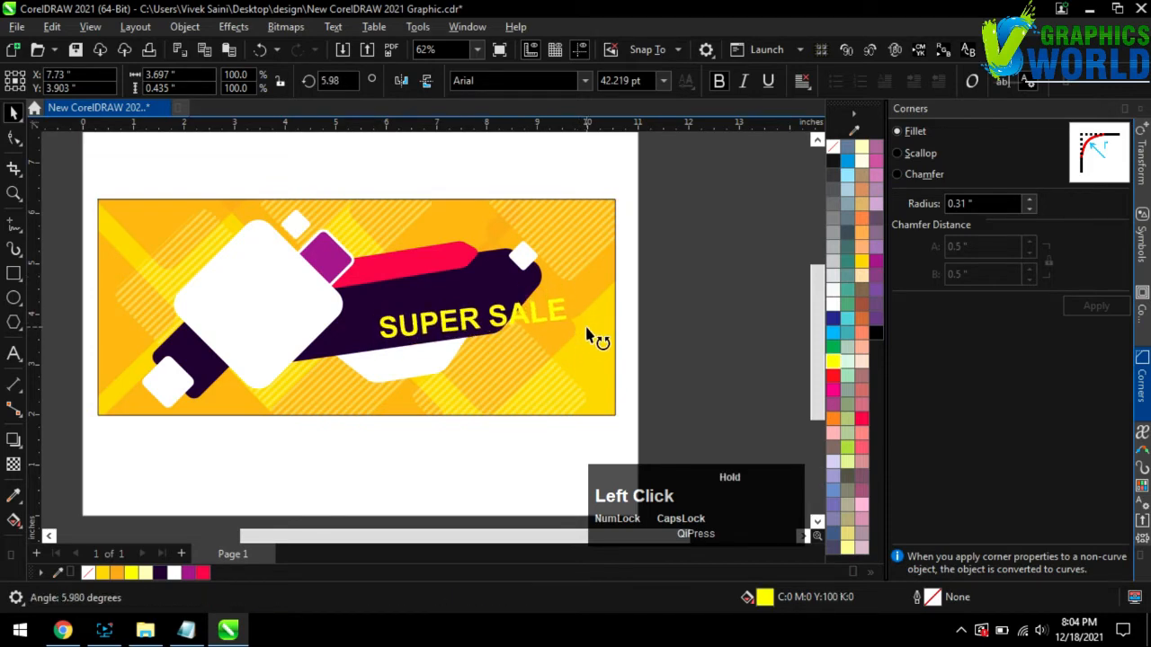
left_click_drag(507, 314, 475, 287)
left_click_drag(546, 327, 550, 330)
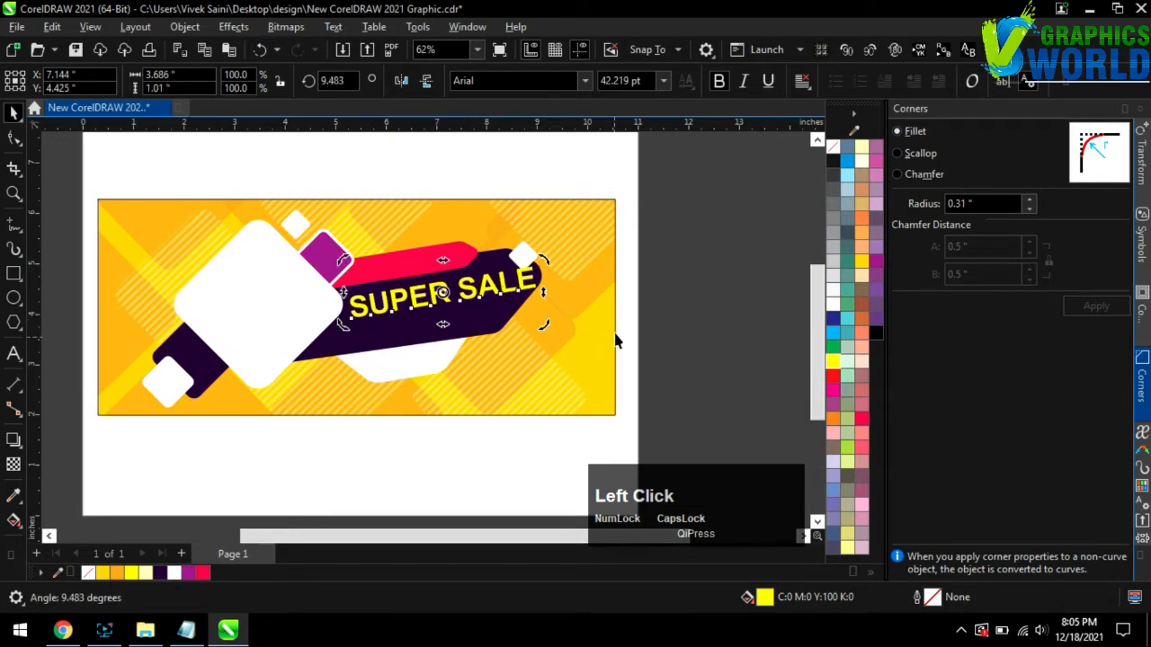
Step: Italicize SUPER SALE, break it into separate words and place SALE beneath SUPER
left_click(743, 81)
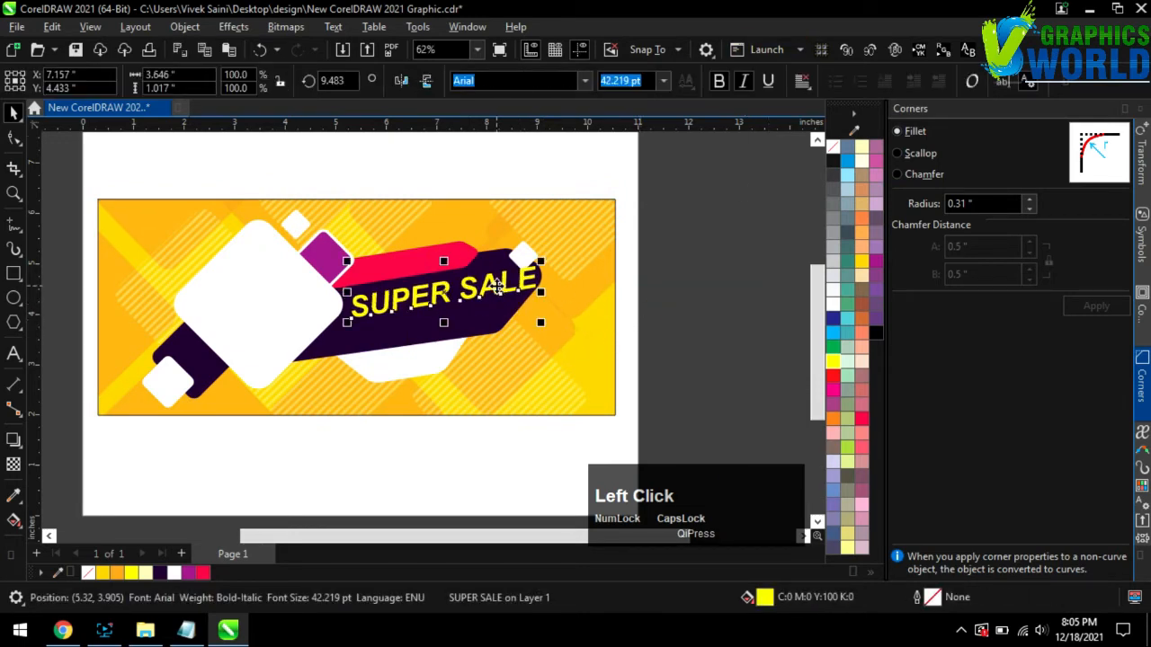
key("ctrl+k")
left_click_drag(499, 300, 408, 336)
Step: Enlarge SUPER and SALE together to about 49.7 pt and nudge them down within the purple label
left_click(440, 303, "shift")
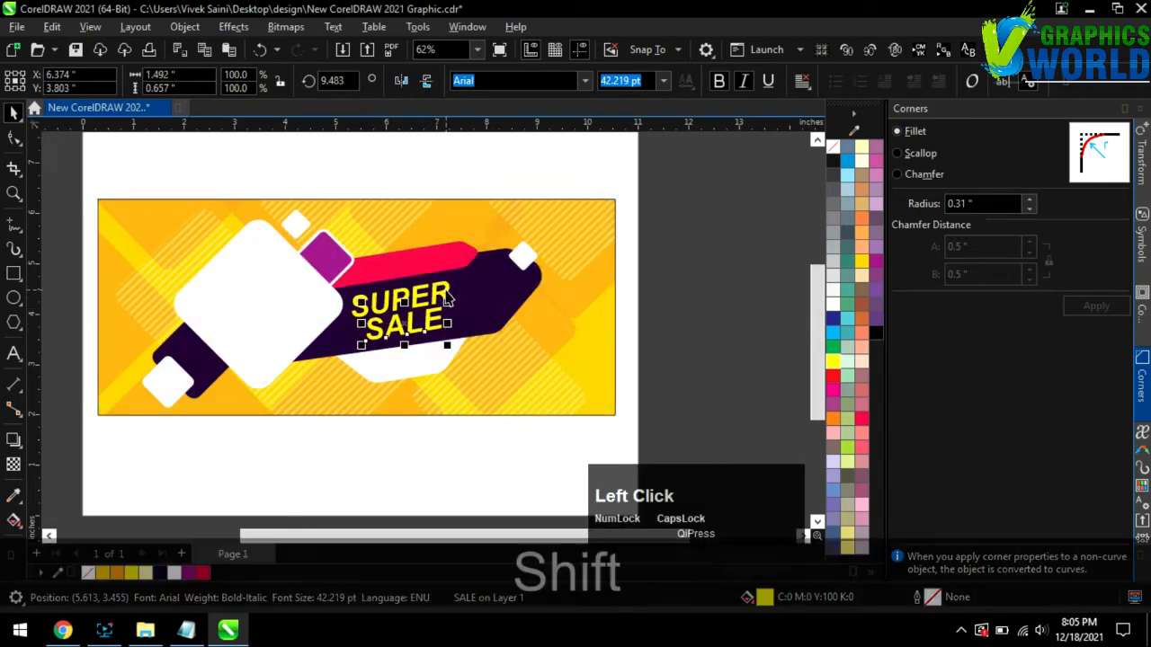
left_click_drag(458, 284, 486, 271)
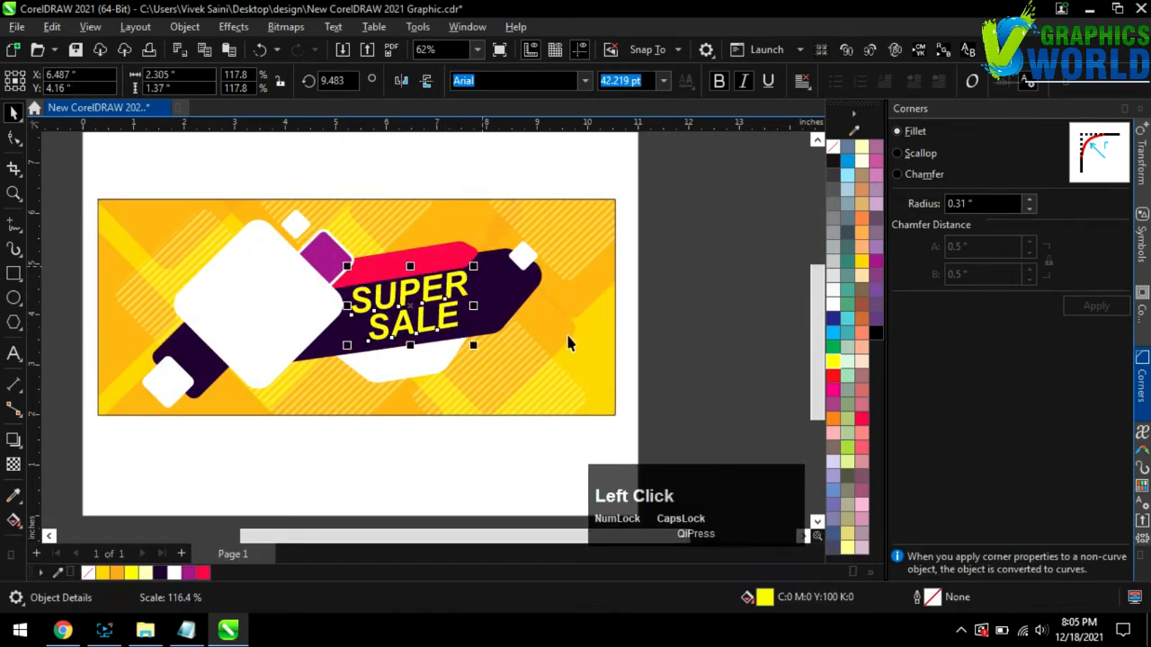
key("Down")
key("Down")
key("Down")
key("Down")
key("Down")
key("Down")
scroll(568, 348, "up", 3)
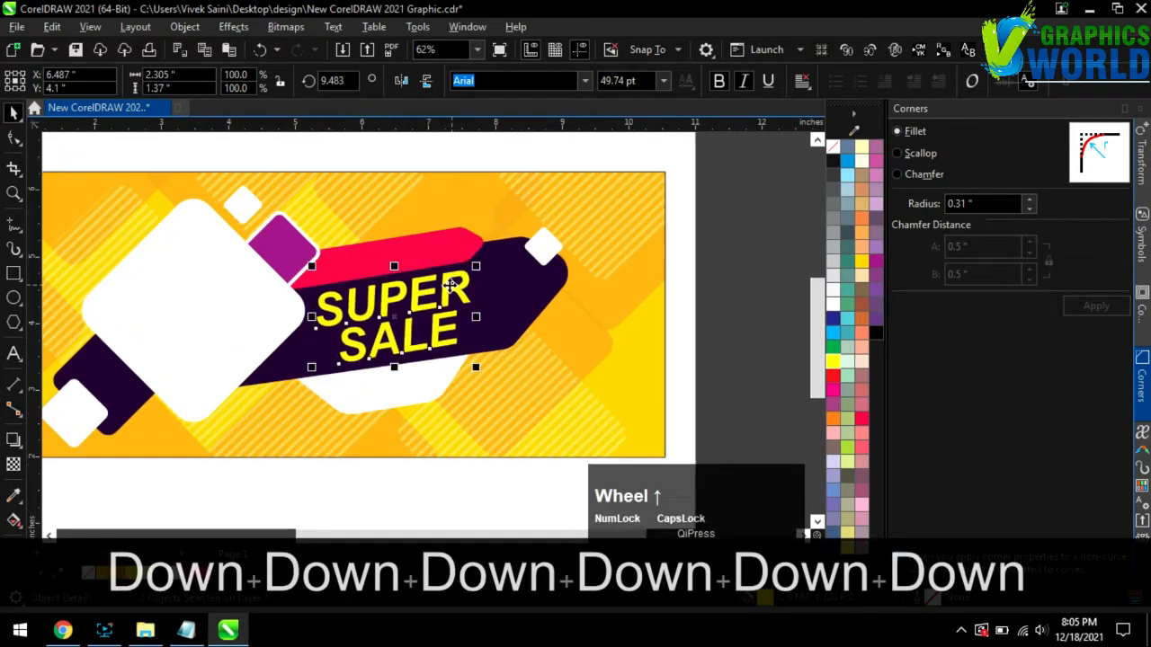
Step: Rotate the stacked SUPER SALE text to about 7.6° to follow the purple label's slant
left_click(472, 273)
left_click_drag(471, 272, 506, 257)
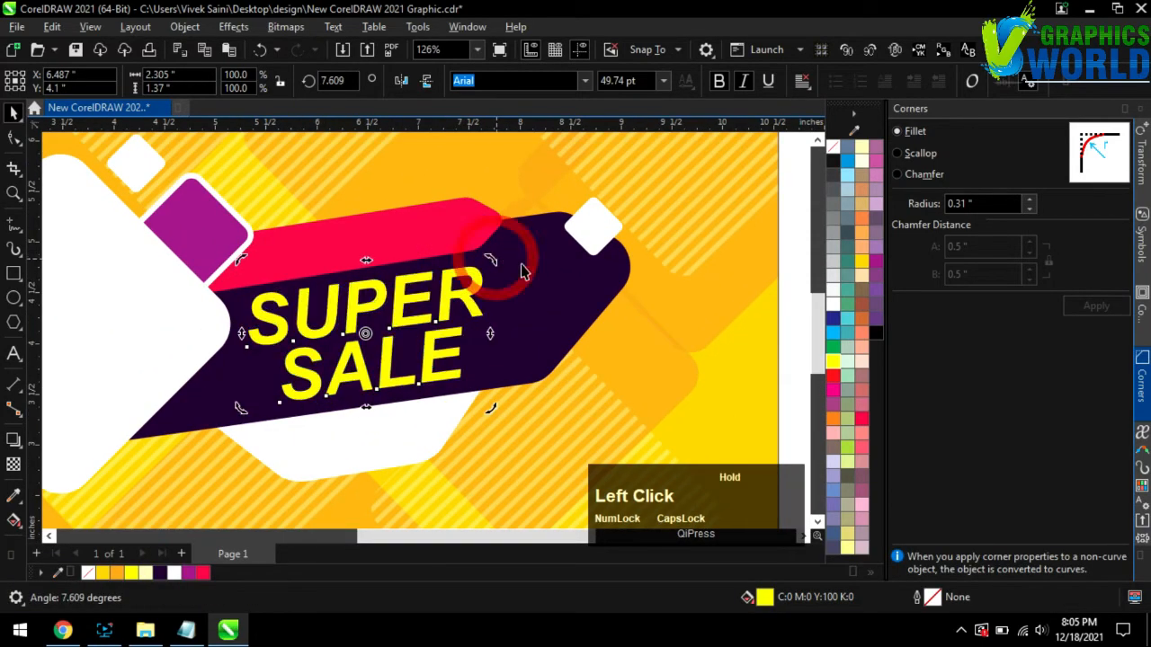
scroll(468, 277, "down", 2)
left_click(730, 282)
Step: Widen the letter spacing of the SUPER and SALE words on the purple label
scroll(676, 316, "down", 1)
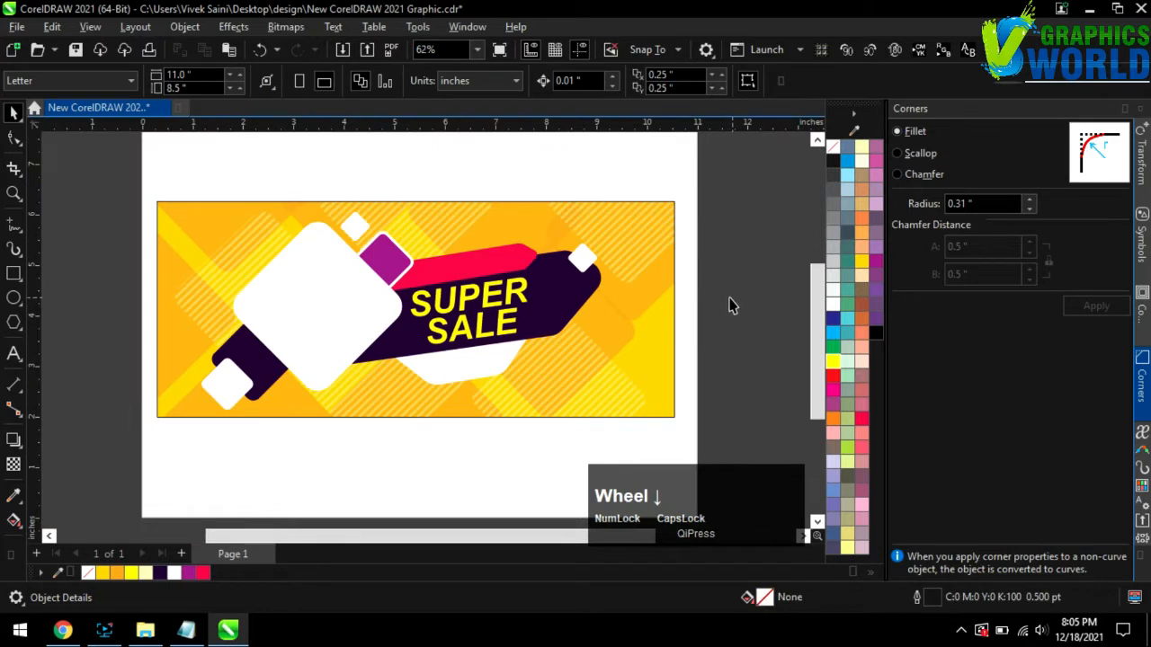
left_click(477, 270)
left_click_drag(537, 327, 535, 358)
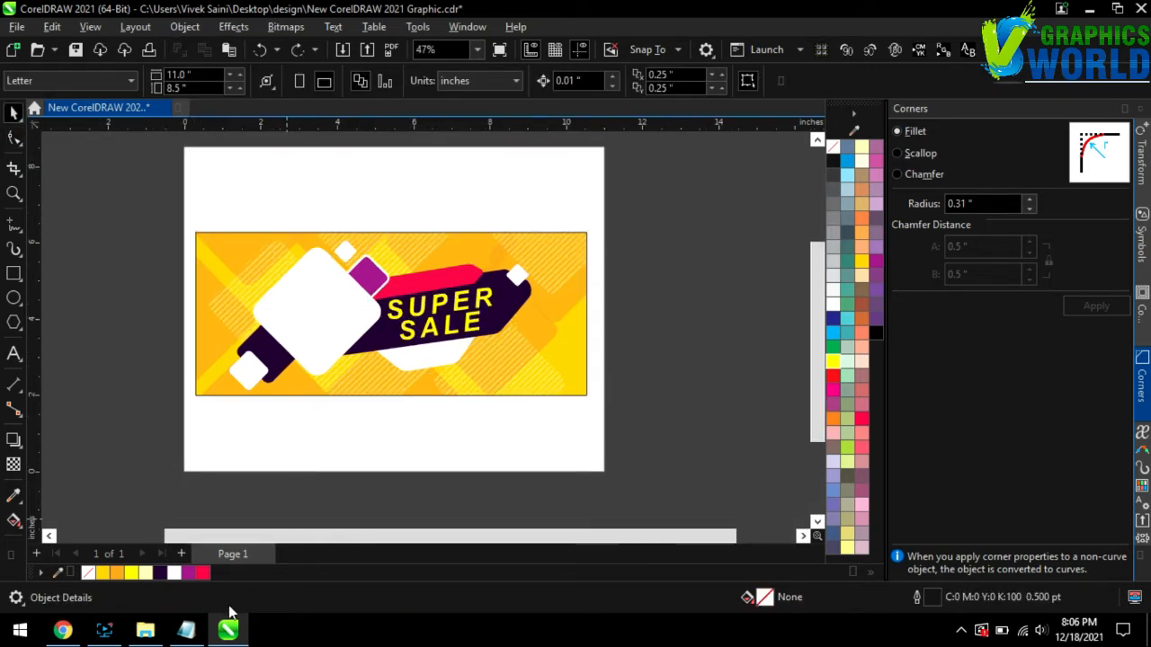
Step: Copy UP TO 60% oFF from the Notepad document and paste it as text above the banner in CorelDRAW
left_click(186, 630)
left_click_drag(572, 168, 402, 176)
key("ctrl+c")
left_click(13, 354)
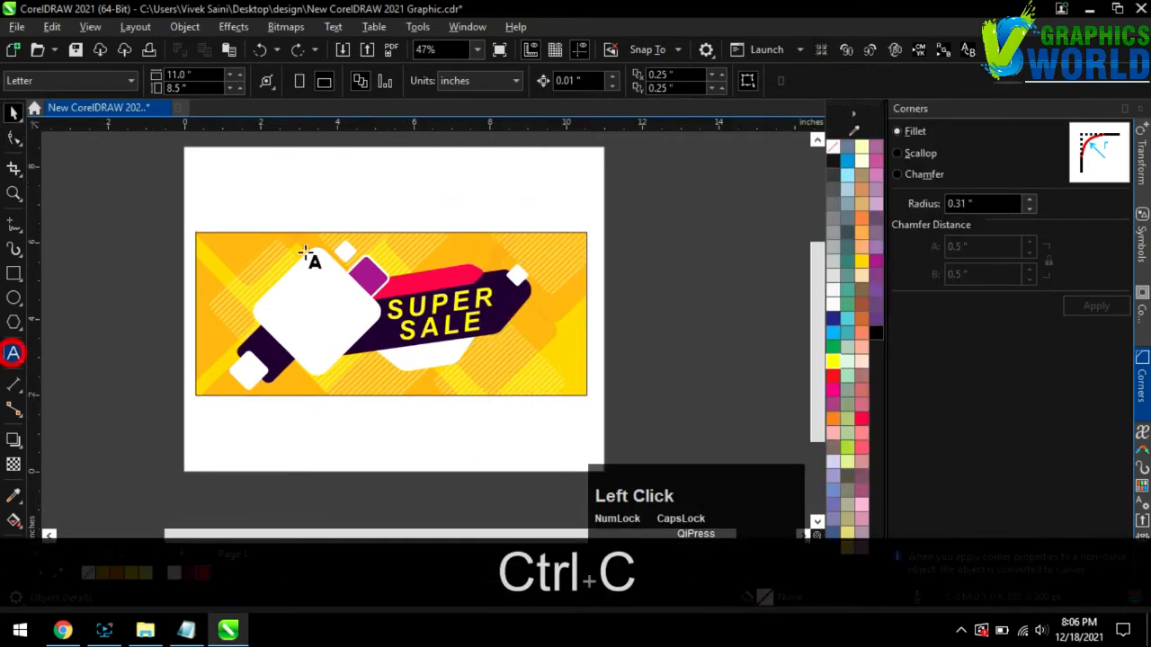
left_click(367, 187)
key("ctrl+v")
Step: Make the whole UP TO 60% oFF text bold
scroll(409, 171, "up", 2)
key("ctrl+a")
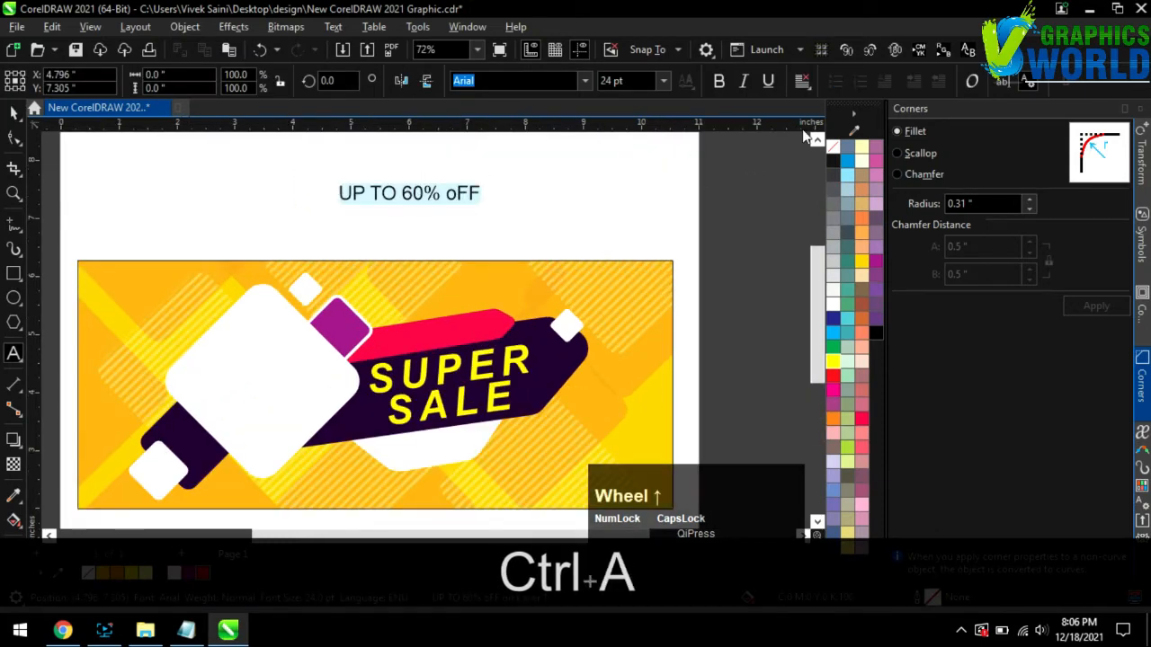
left_click(718, 81)
left_click(14, 113)
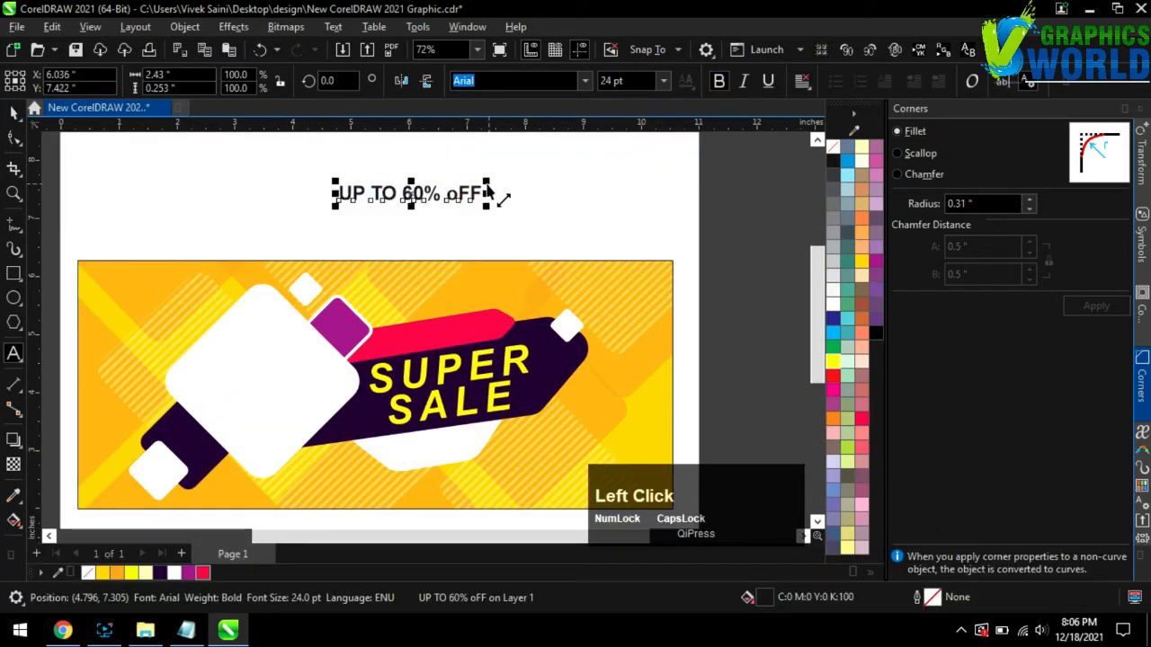
Step: Shrink the discount text to about 22.4 pt and place it on the red label, tilted about 10°
left_click_drag(488, 187, 478, 187)
left_click_drag(447, 194, 530, 353)
scroll(474, 339, "up", 1)
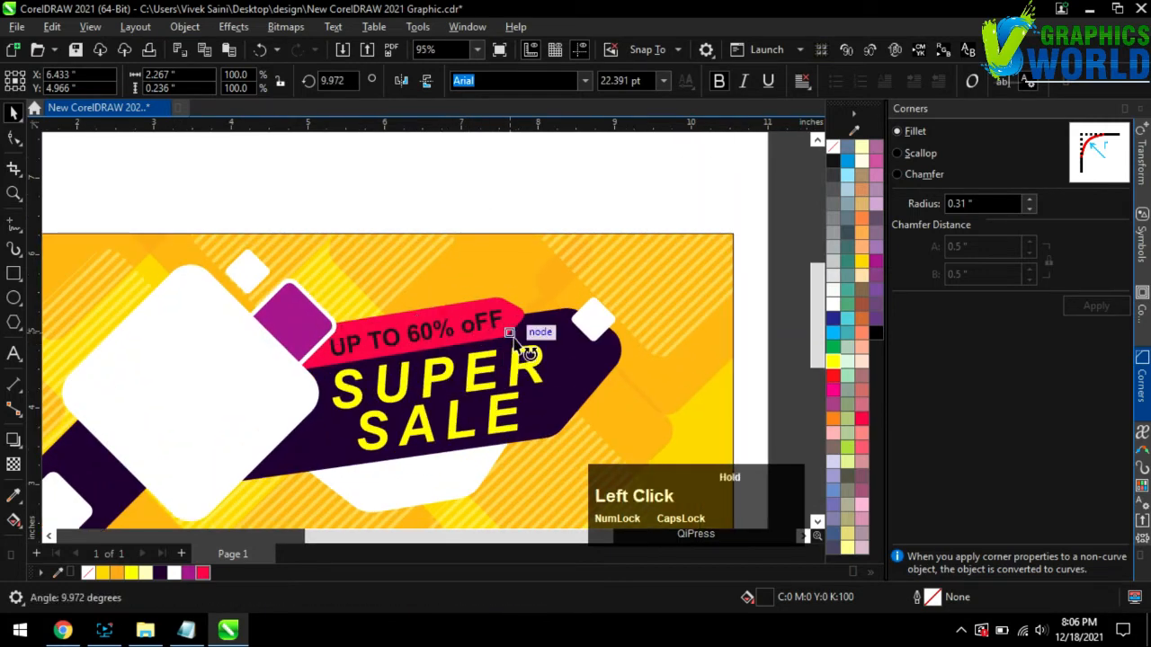
Step: Correct the lowercase o so that the text on the red label reads UP TO 60% OFF
scroll(459, 339, "up", 1)
double_click(482, 315)
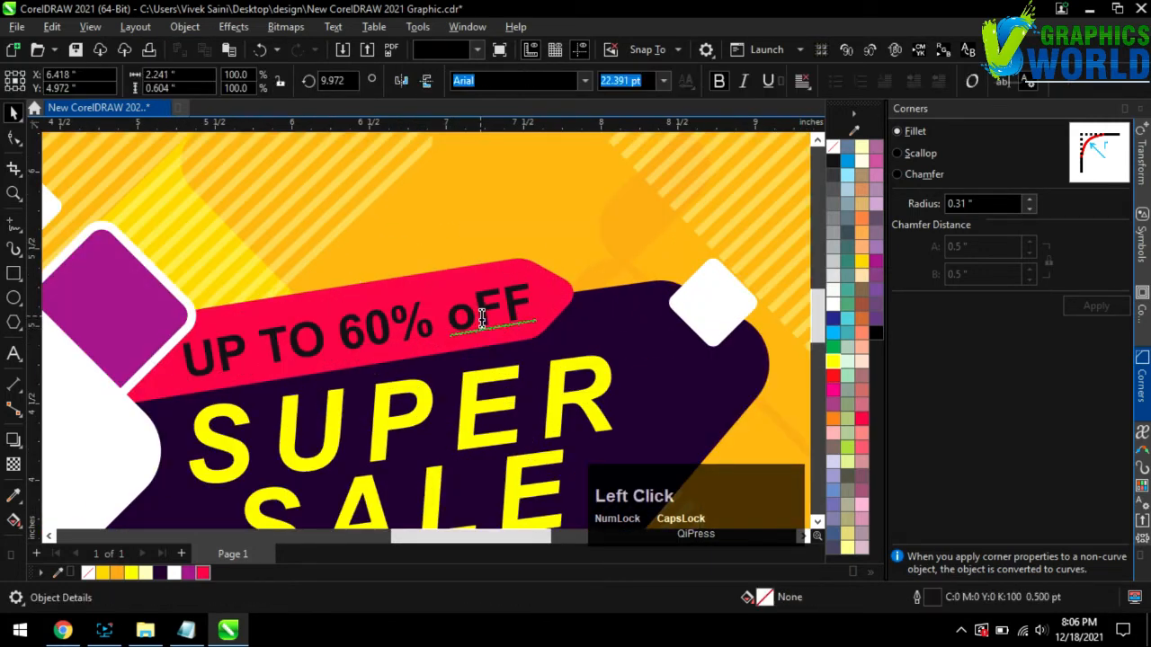
left_click_drag(474, 311, 453, 321)
type("o")
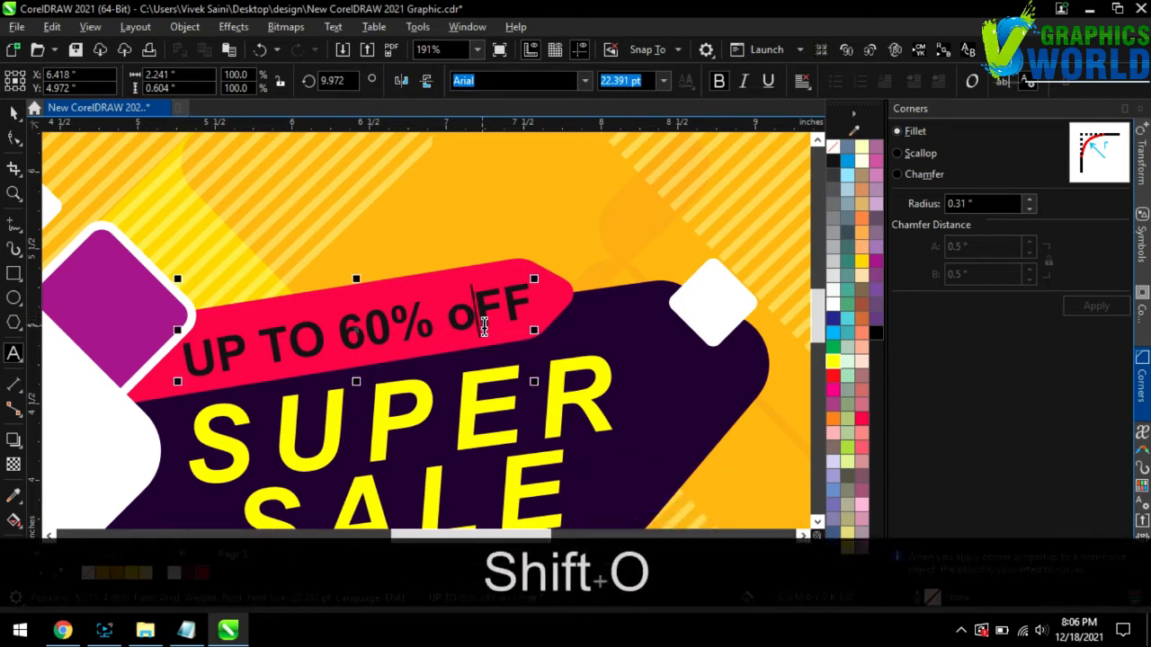
key("BackSpace")
type("O")
left_click(12, 113)
Step: Shrink UP TO 60% OFF to about 18.4 pt, centre it on the red label and colour it white
left_click_drag(541, 277, 460, 313)
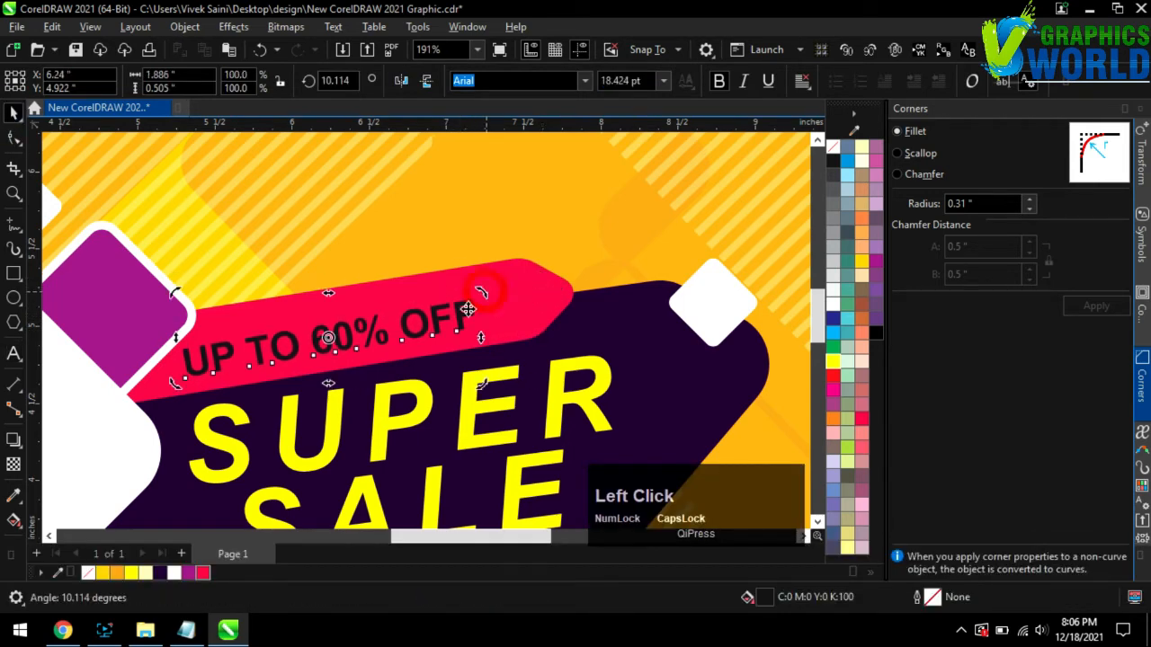
left_click_drag(369, 336, 403, 326)
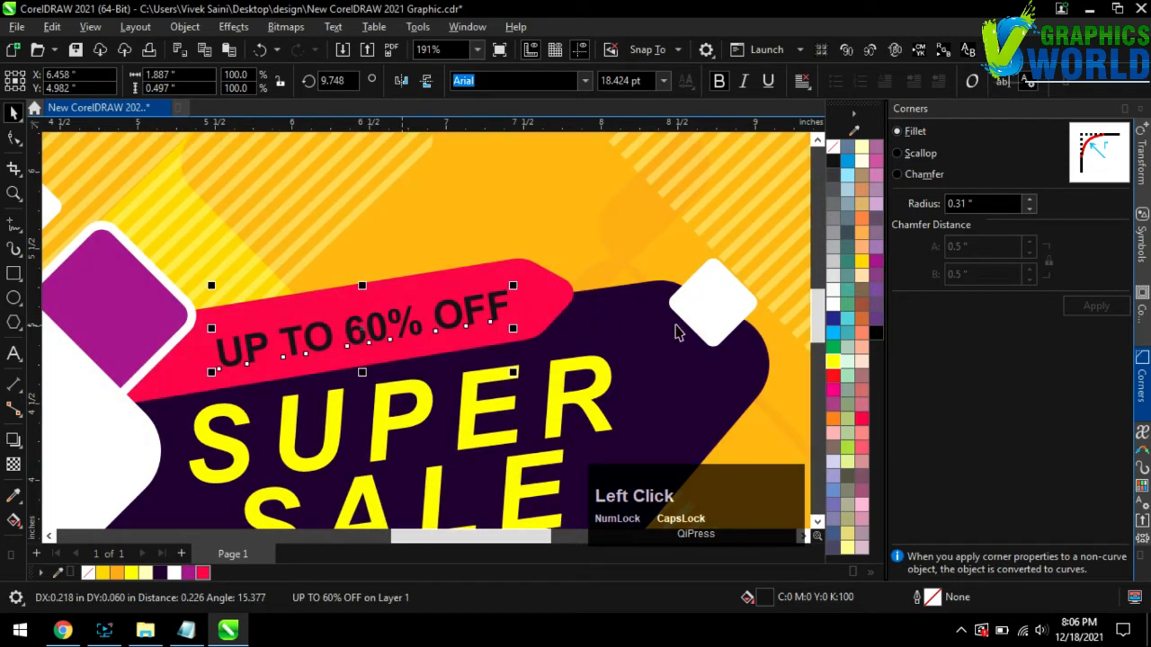
scroll(478, 283, "down", 3)
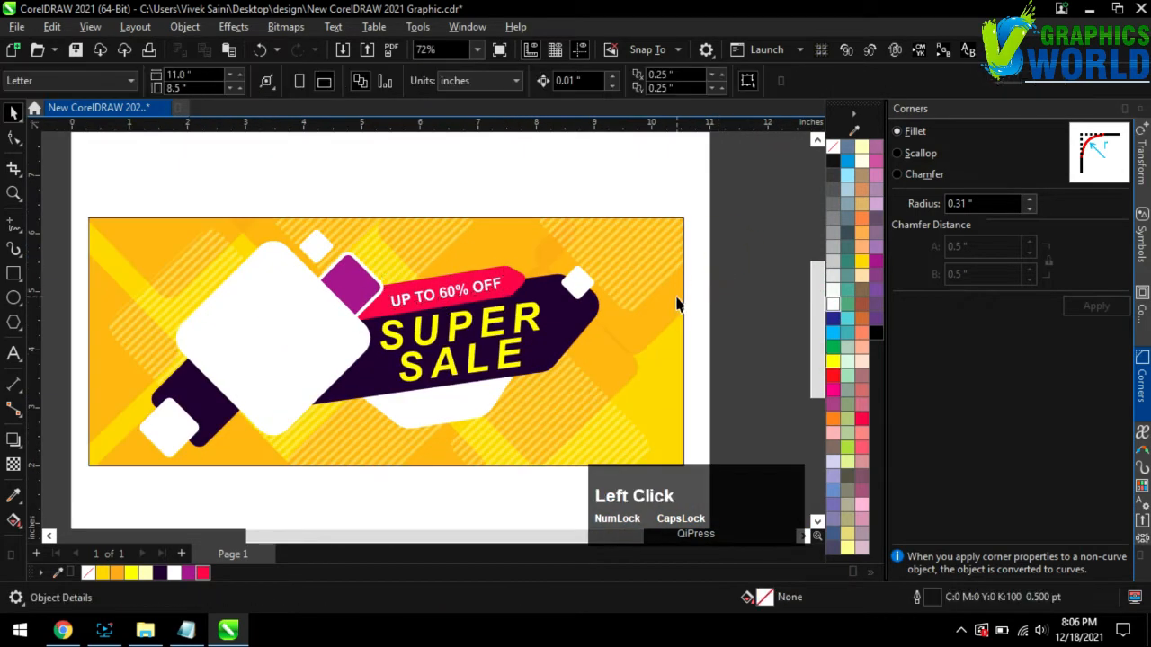
Step: Copy SHOP NOW from the Notepad text document and paste it as new text above the banner in CorelDRAW
scroll(471, 286, "up", 2)
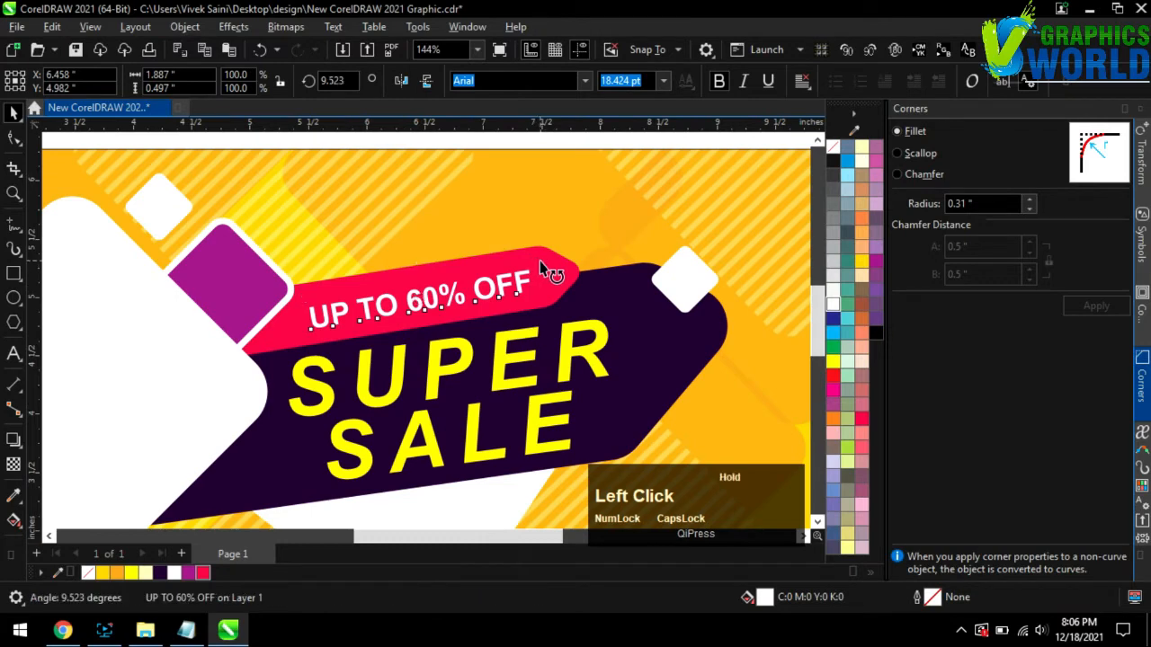
scroll(540, 268, "down", 2)
left_click(452, 180)
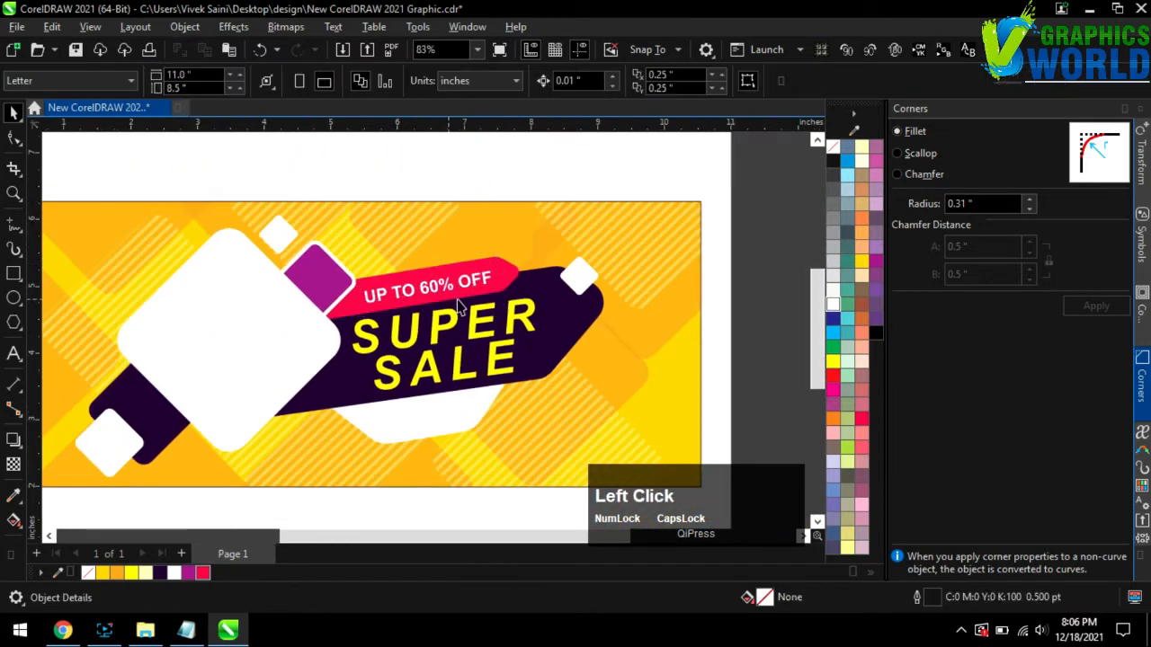
left_click(186, 631)
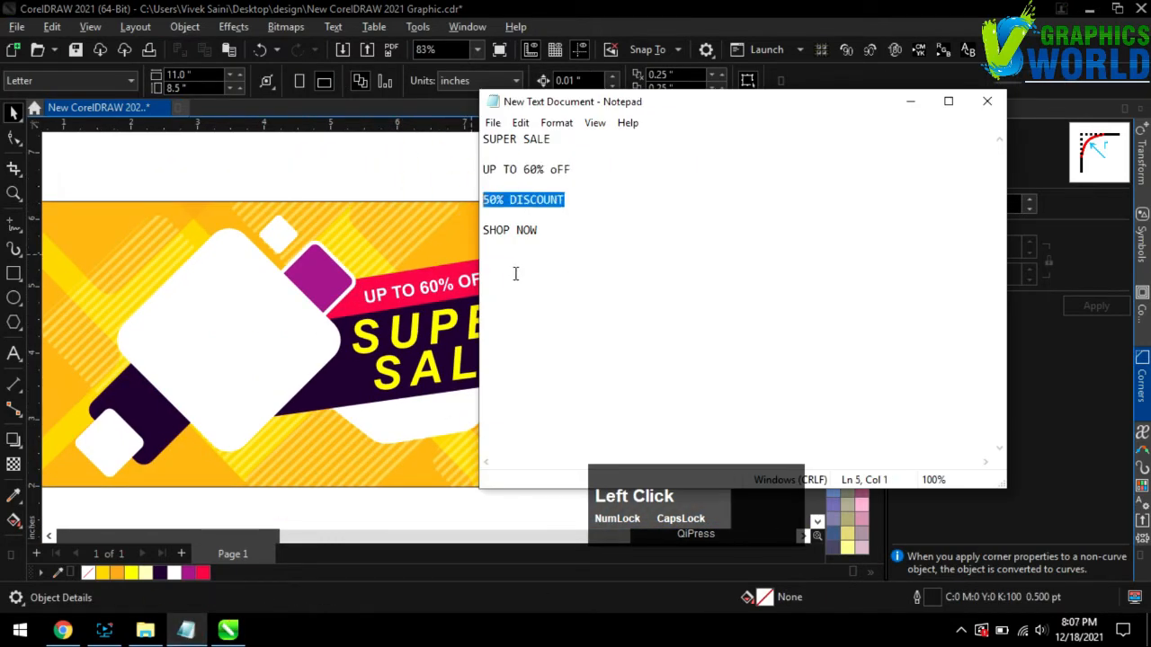
key("ctrl+c")
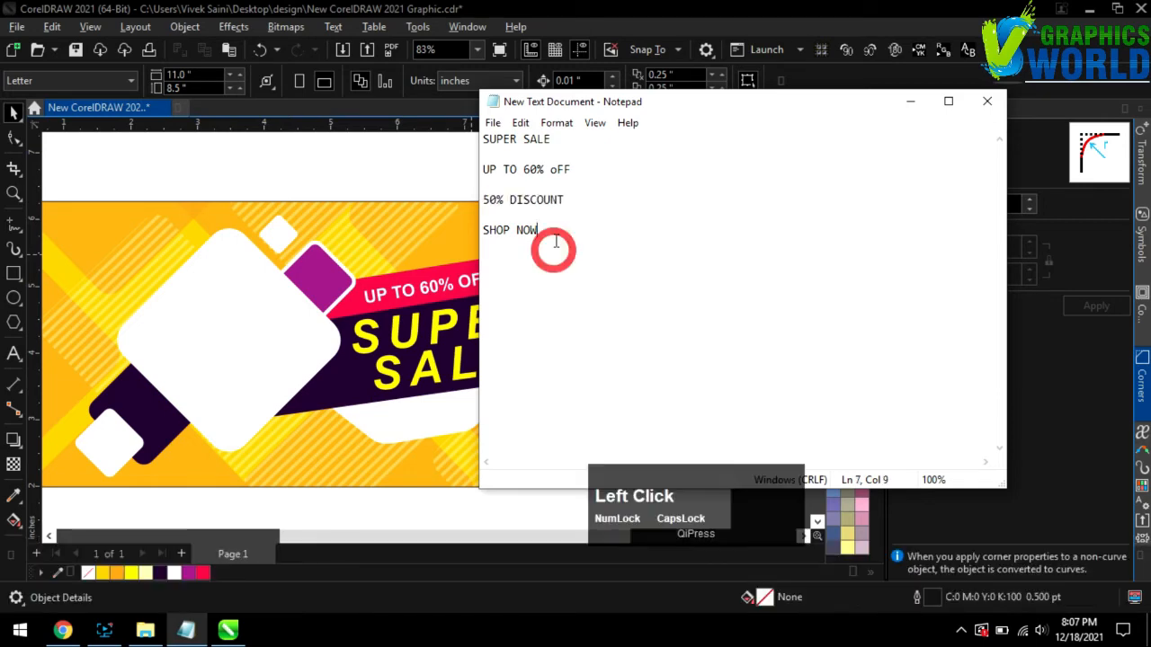
left_click_drag(552, 249, 442, 226)
key("ctrl+c")
left_click(380, 180)
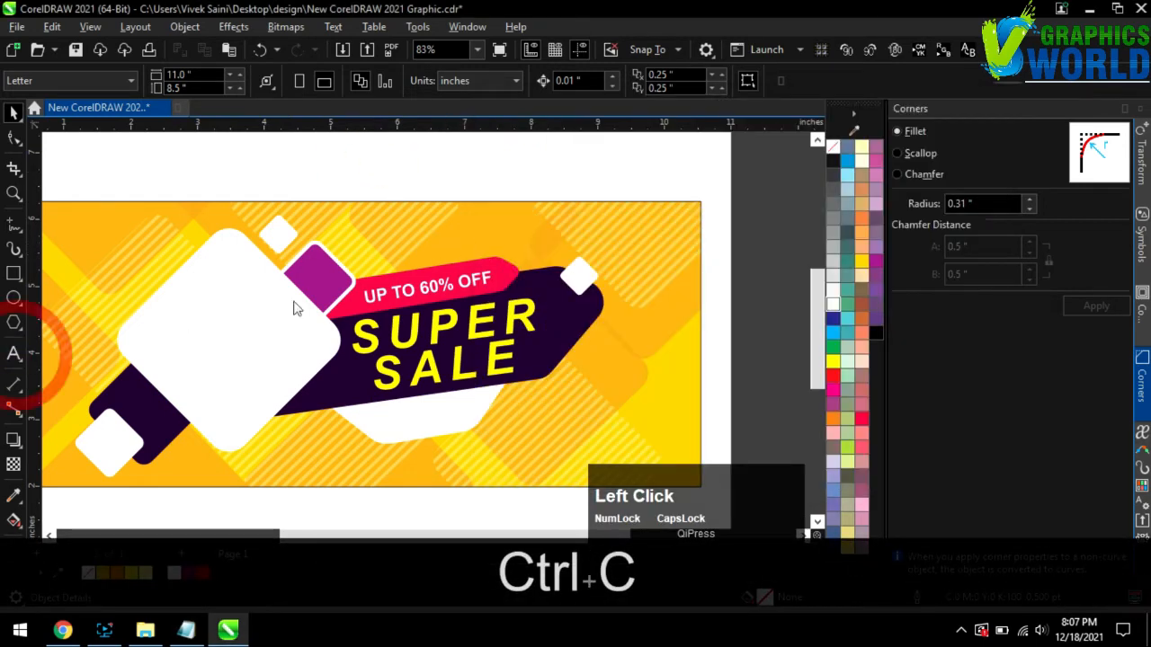
key("F8")
key("ctrl+v")
left_click(13, 111)
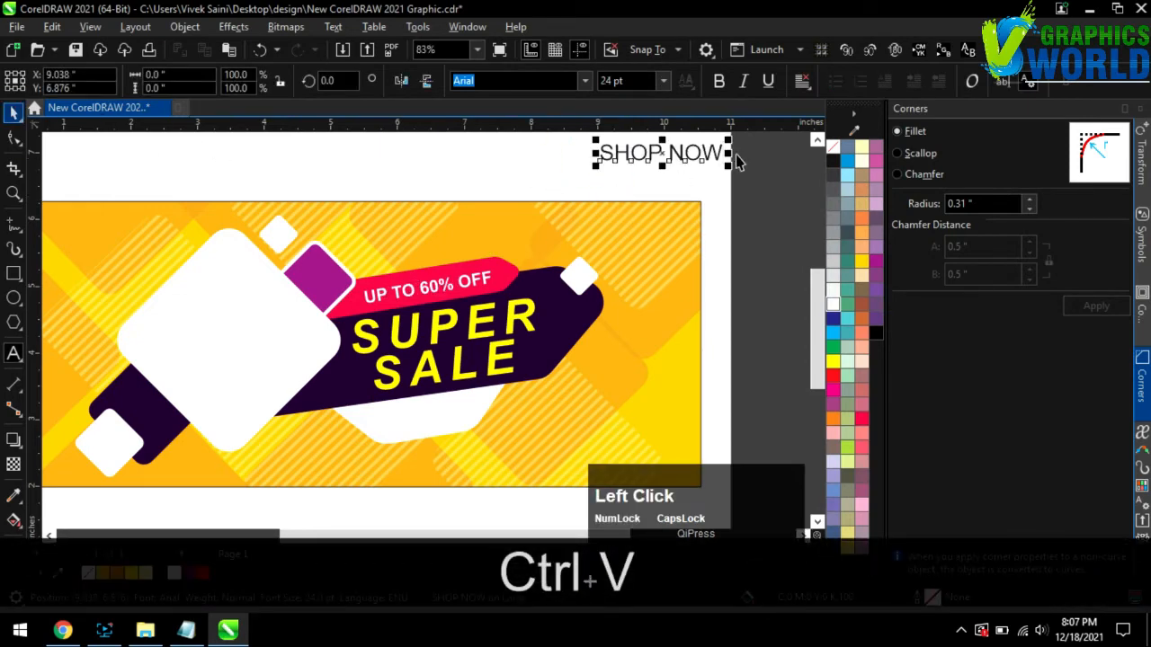
Step: Make SHOP NOW bold and move it onto the white hexagon, tilted about 8°
left_click(713, 153)
left_click_drag(710, 162, 480, 421)
left_click(503, 415)
key("ctrl+z")
left_click(486, 419)
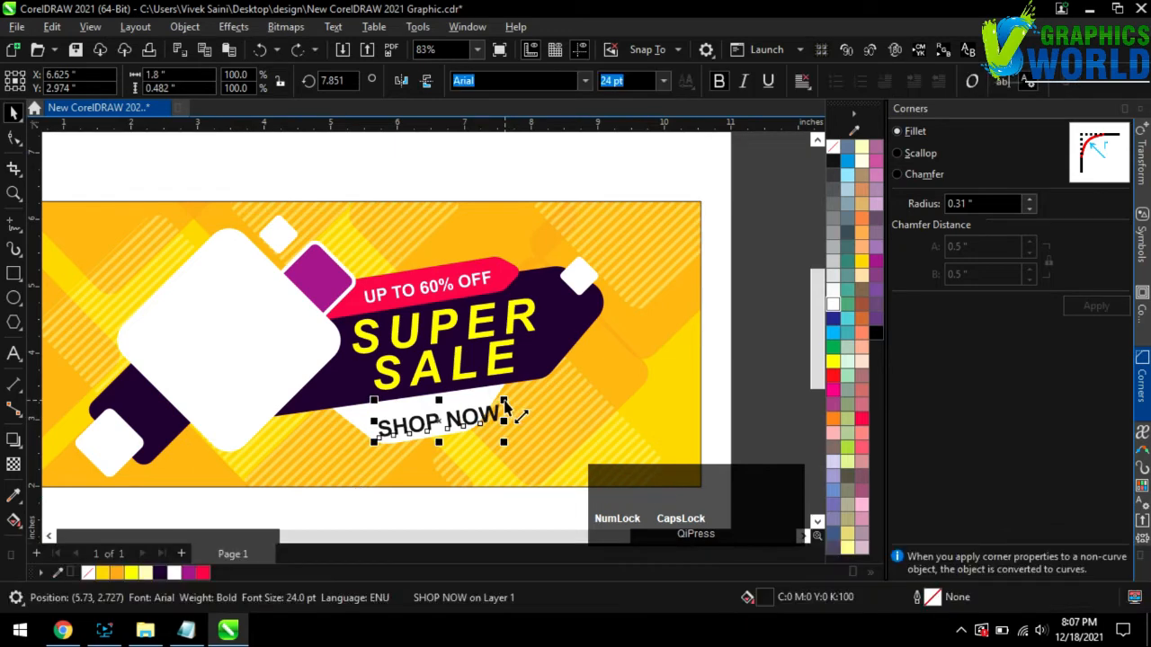
Step: Shrink SHOP NOW to about 15.4 pt and fit it inside the white hexagon at a tilt of about 6.3°
left_click_drag(450, 421, 448, 415)
scroll(448, 414, "up", 2)
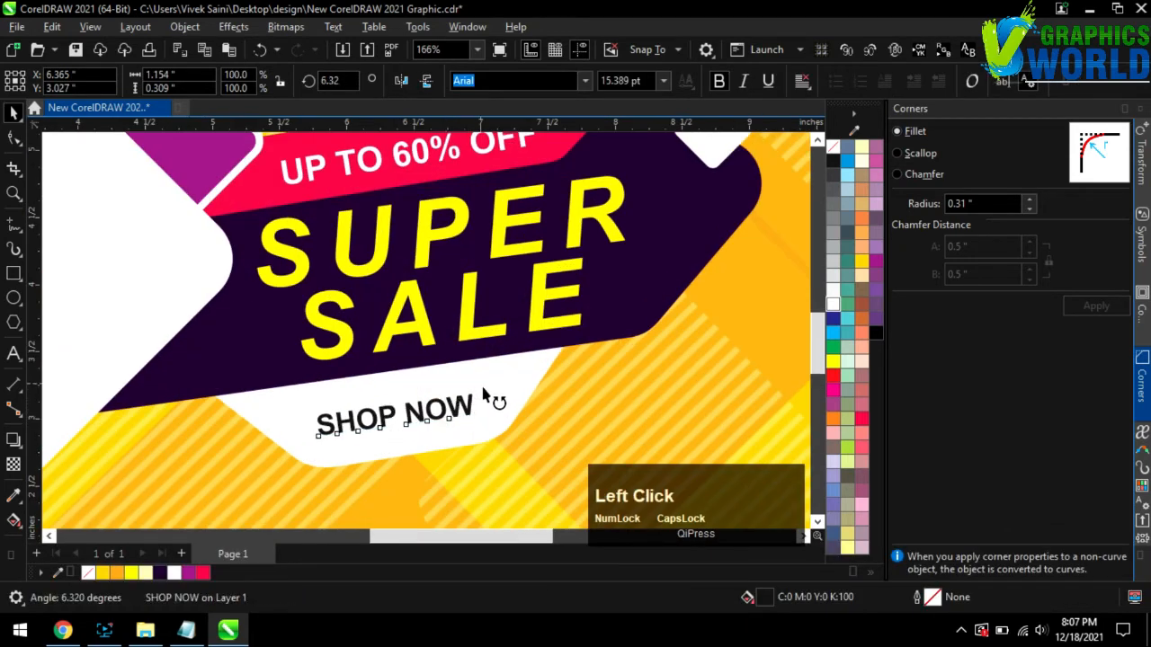
scroll(684, 304, "down", 3)
left_click(617, 311)
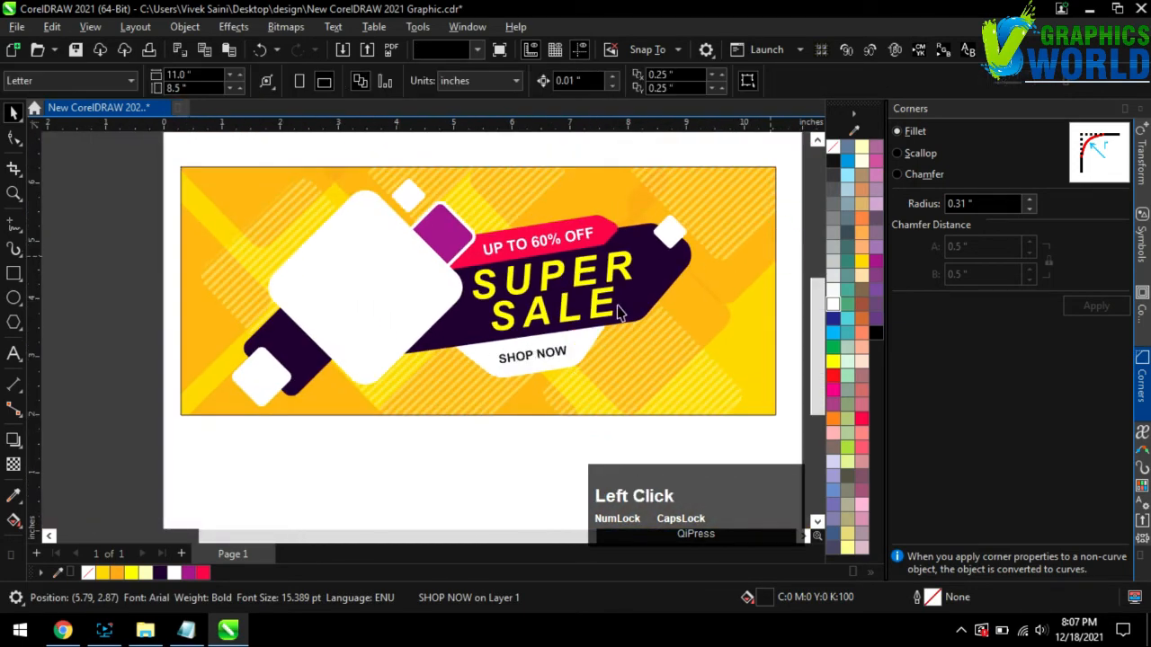
Step: Move SHOP NOW and the white hexagon up slightly beneath the dark label and save the document
scroll(608, 365, "down", 1)
scroll(495, 358, "up", 4)
mouse_move(506, 364)
left_mouse_down()
mouse_move(504, 351)
mouse_move(533, 333)
mouse_move(520, 378)
mouse_move(504, 344)
left_mouse_up()
scroll(594, 308, "down", 4)
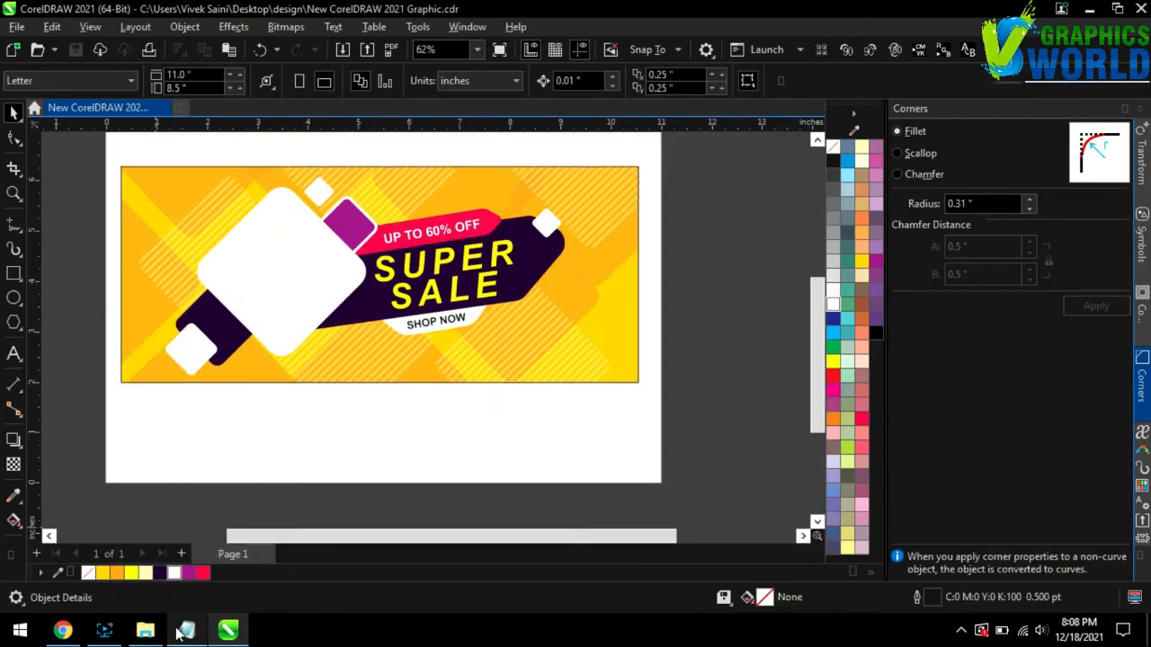
Step: Import the photo of the woman with shopping bags from the file folder and scale it to about 6.16 x 3.46 inches
left_click(144, 630)
left_click_drag(261, 230, 361, 519)
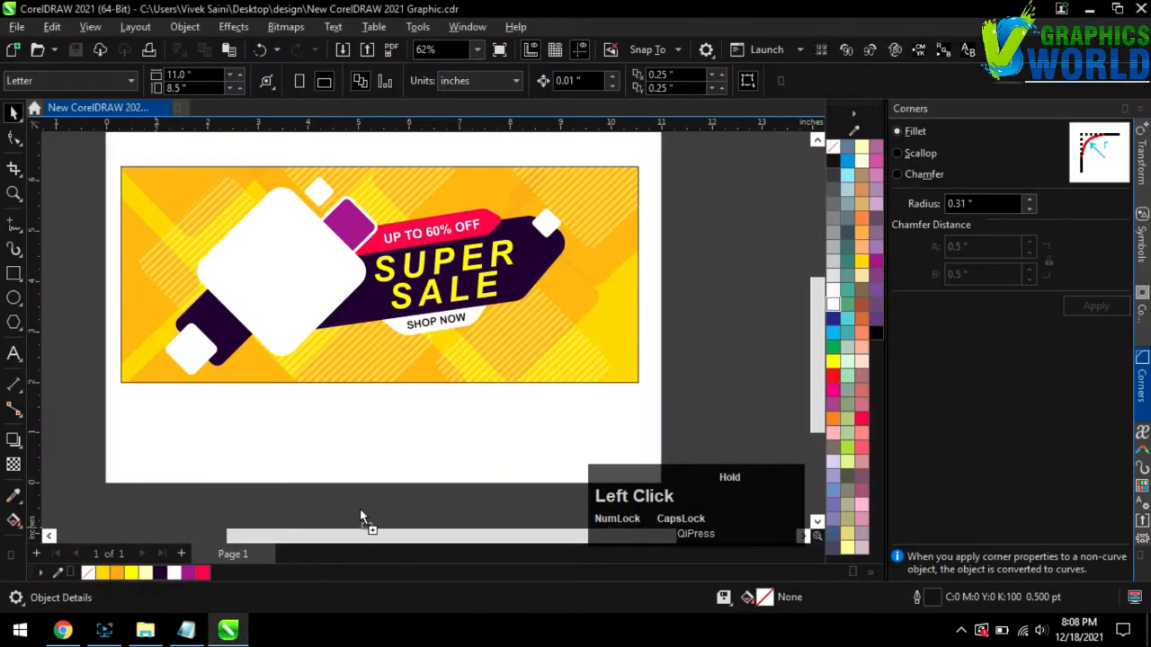
scroll(529, 523, "down", 2)
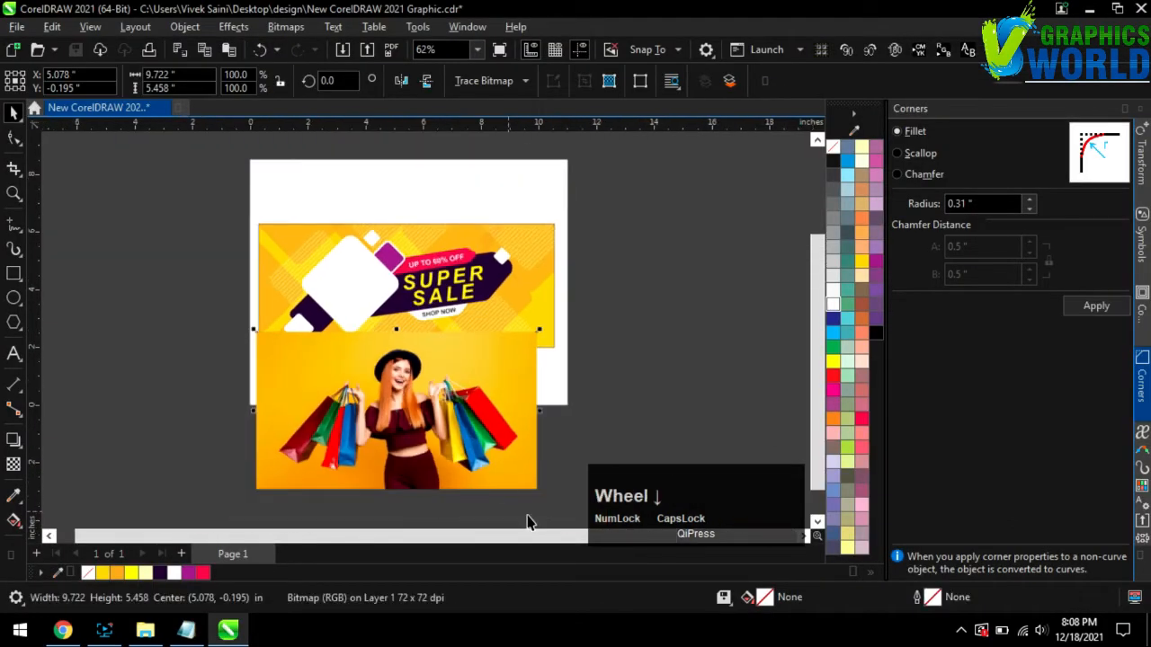
left_click_drag(542, 495, 448, 339)
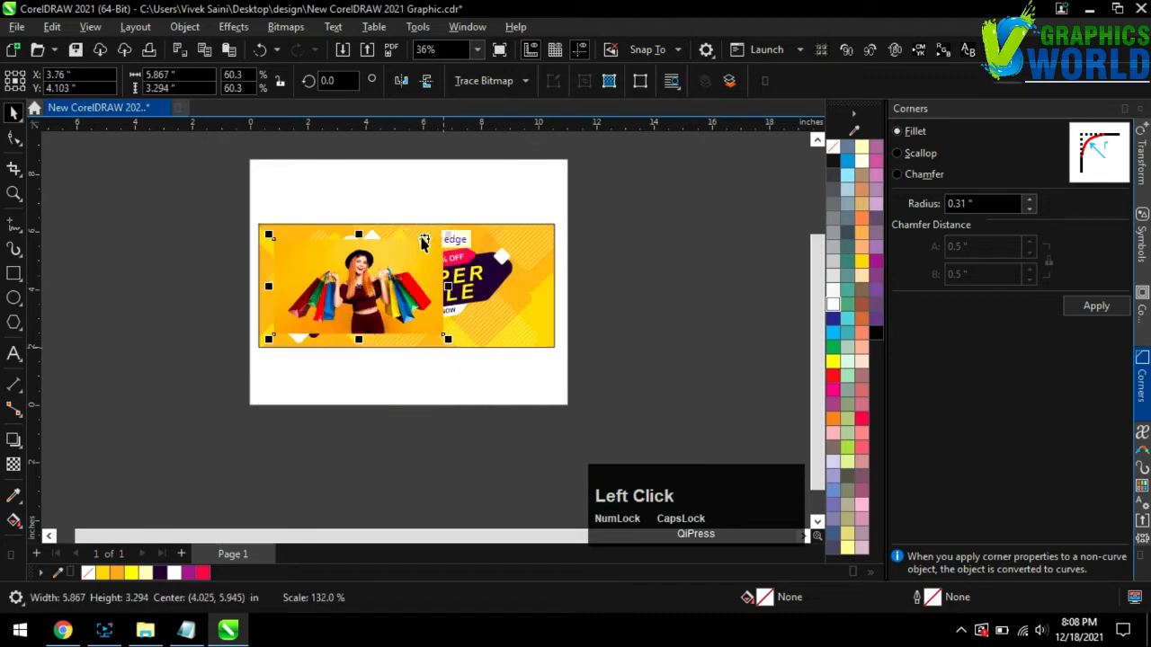
scroll(438, 241, "up", 1)
left_click_drag(450, 235, 457, 225)
Step: Move the photo off the design and PowerClip it inside the large white diamond
left_click_drag(357, 286, 631, 213)
right_click(630, 241)
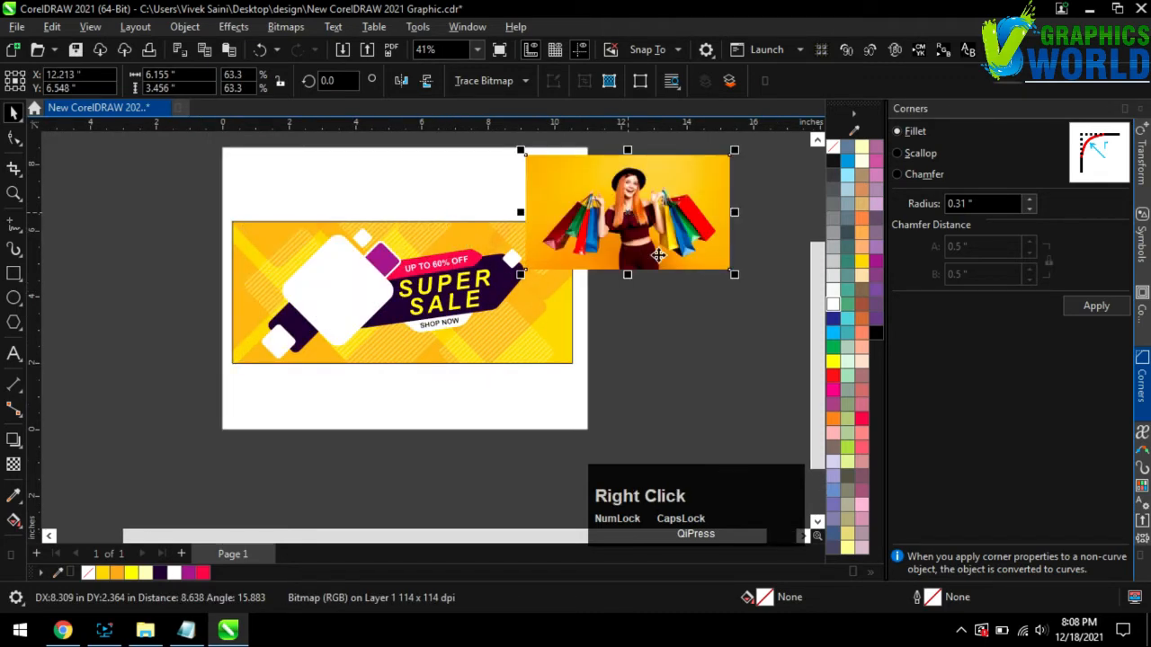
left_click(692, 356)
left_click(328, 266)
scroll(328, 256, "up", 5)
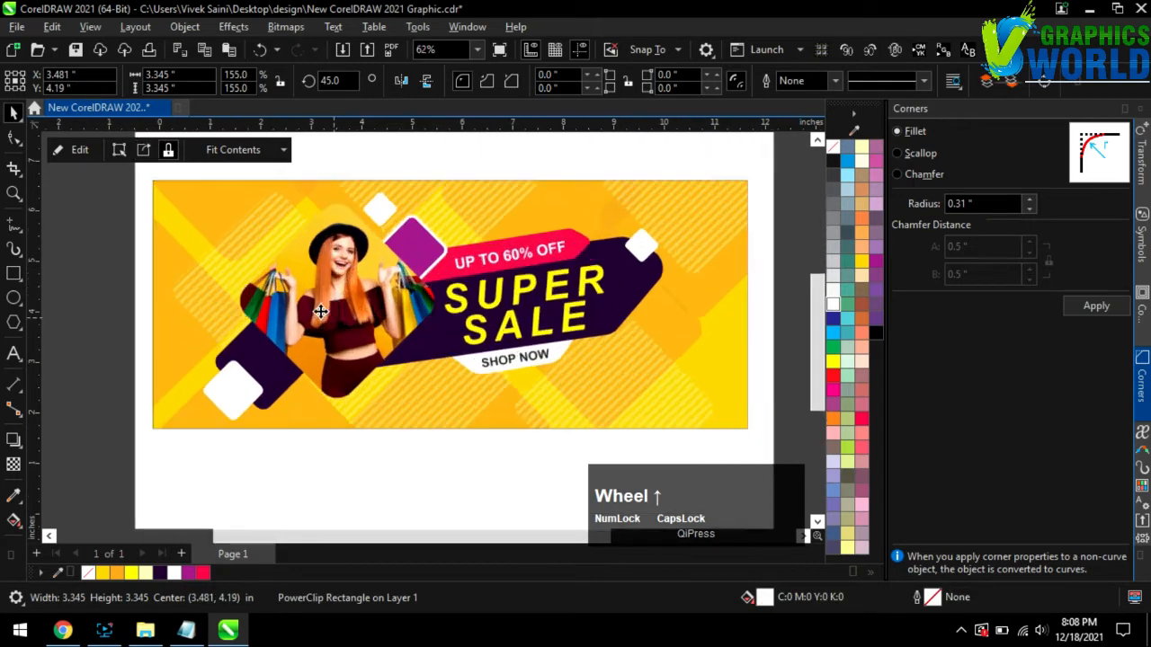
Step: Give the large photo diamond a 4 pt white outline
left_click(864, 90)
left_click(809, 260)
scroll(355, 404, "down", 2)
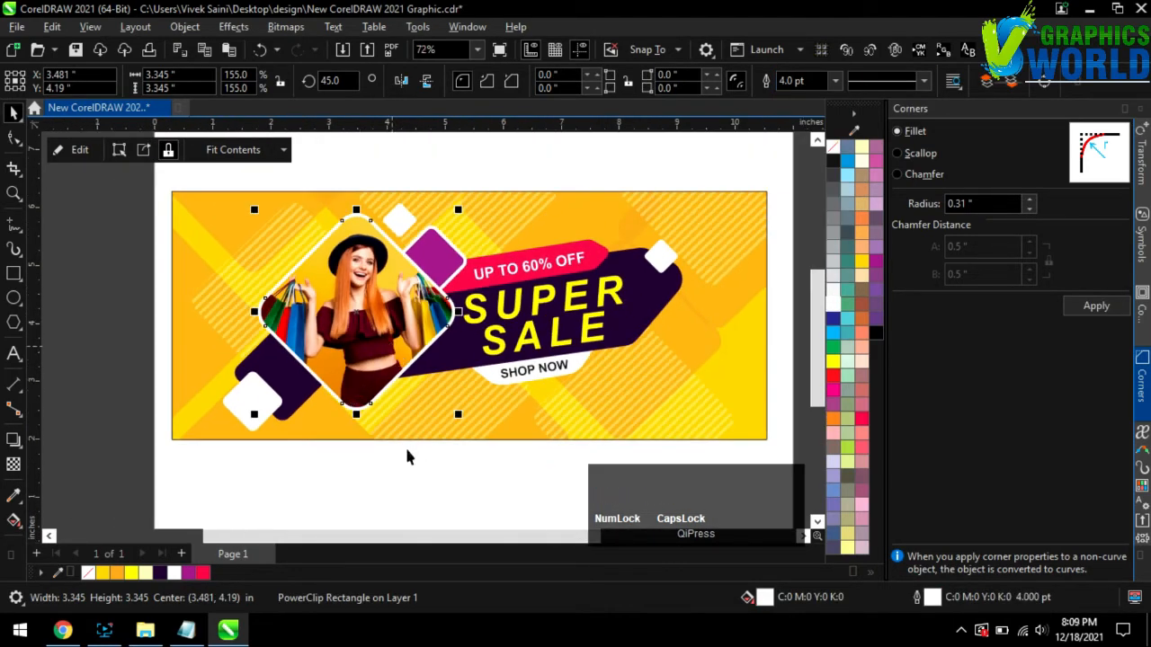
left_click(455, 481)
scroll(467, 251, "up", 1)
left_click(351, 329)
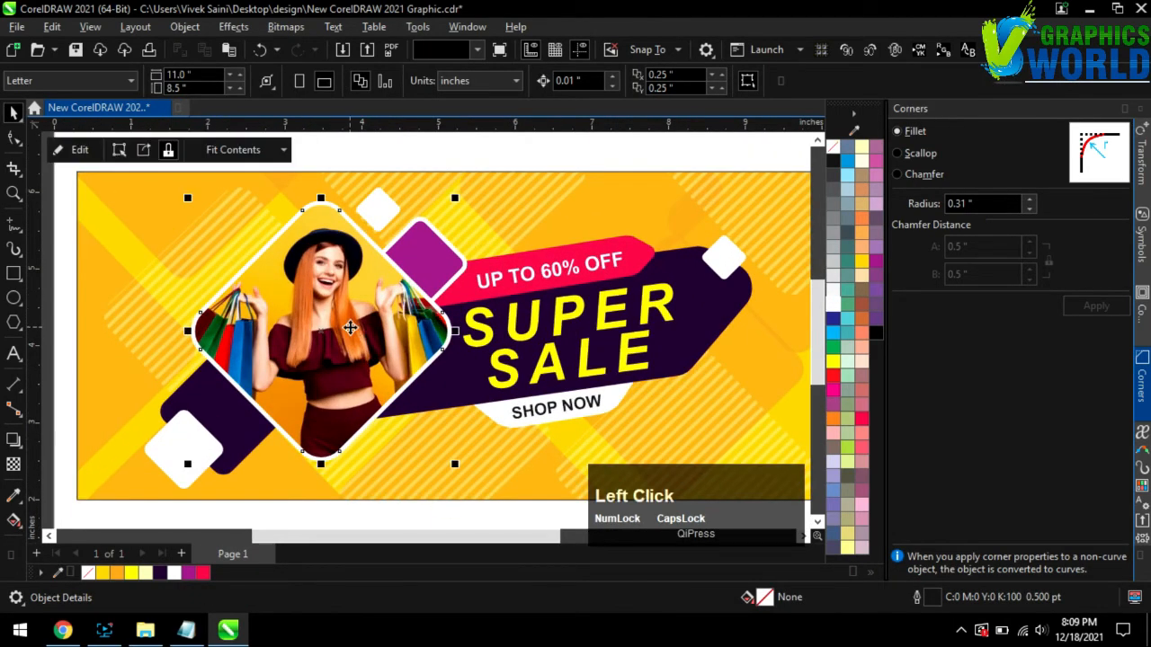
scroll(351, 328, "down", 1)
left_click(411, 159)
scroll(378, 225, "down", 1)
scroll(378, 225, "up", 1)
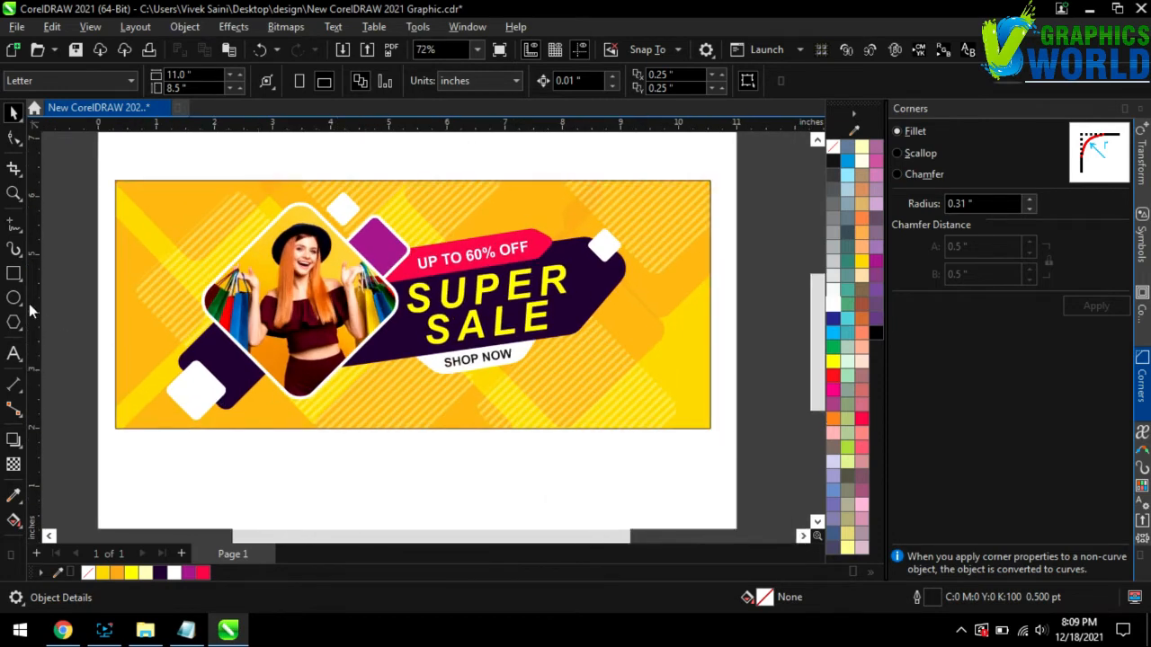
Step: Draw a square of about 1.37 inches below the photo, round its corners about 0.2 inch and widen it to about 1.8 inches
left_click(13, 274)
mouse_move(379, 387)
left_mouse_down()
mouse_move(417, 442)
mouse_move(458, 467)
left_mouse_up()
left_click(14, 137)
left_click_drag(380, 466, 390, 467)
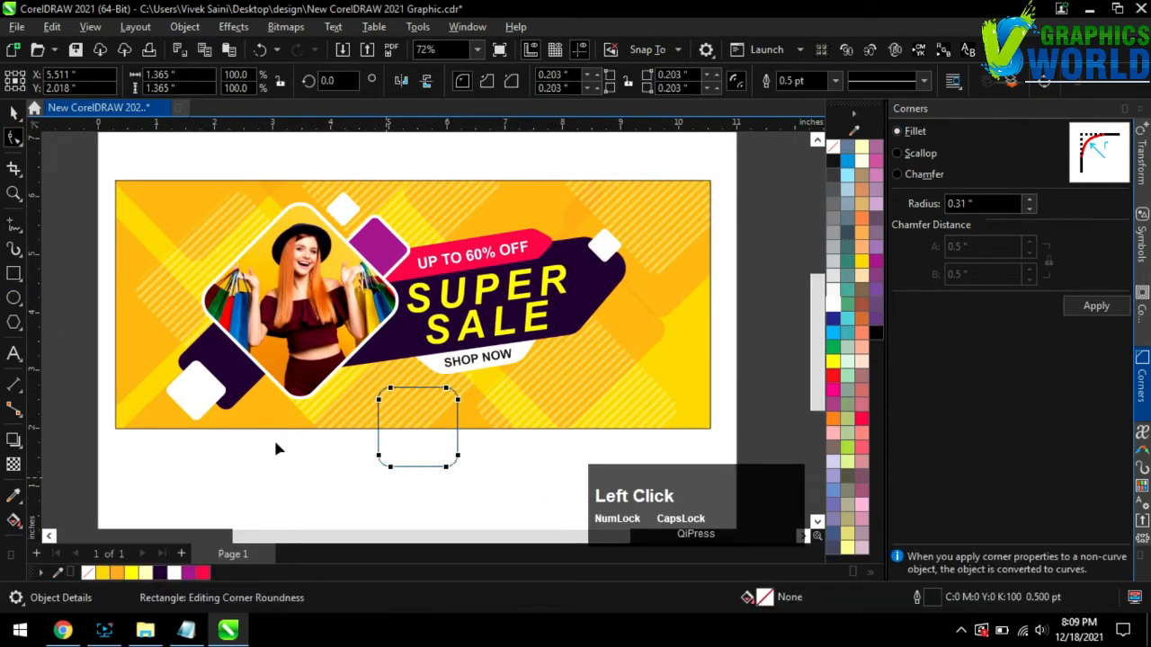
left_click_drag(465, 435, 481, 432)
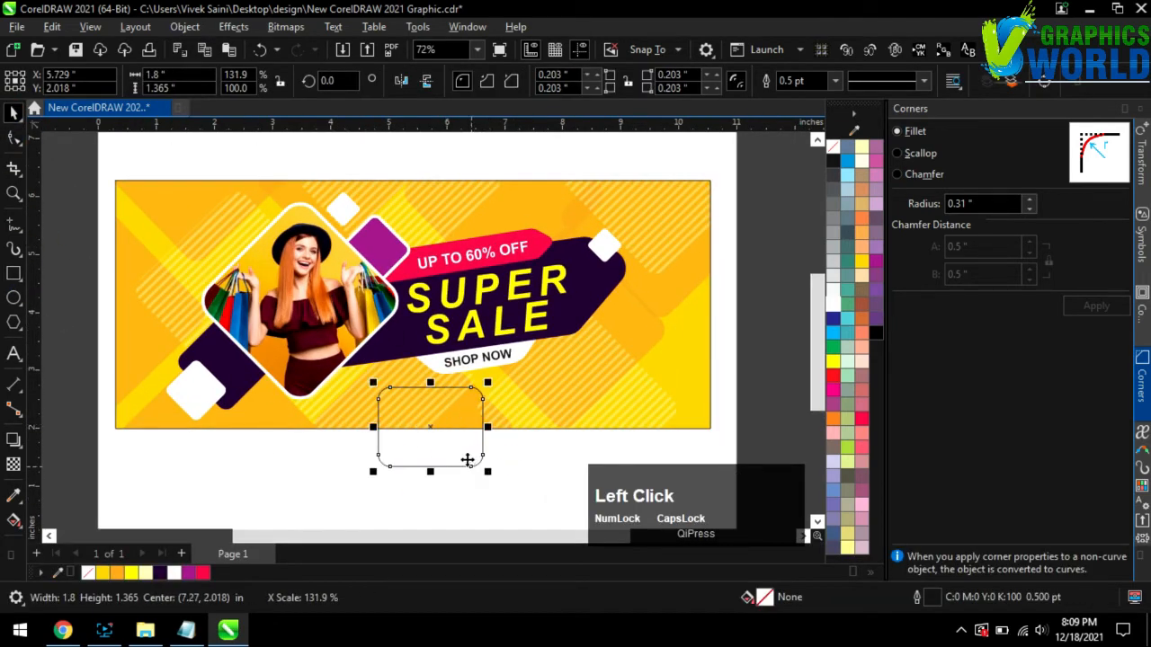
Step: Rotate the new rounded rectangle by 45°
left_click(346, 320)
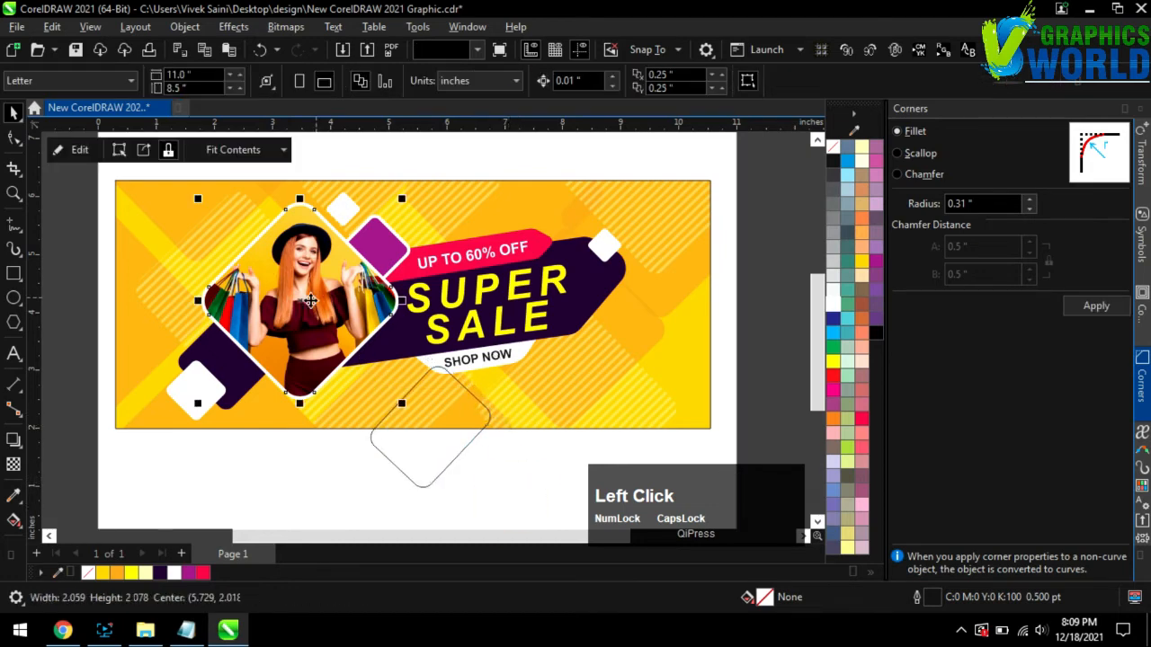
left_click(335, 81)
left_click(447, 454)
type("45")
key("Return")
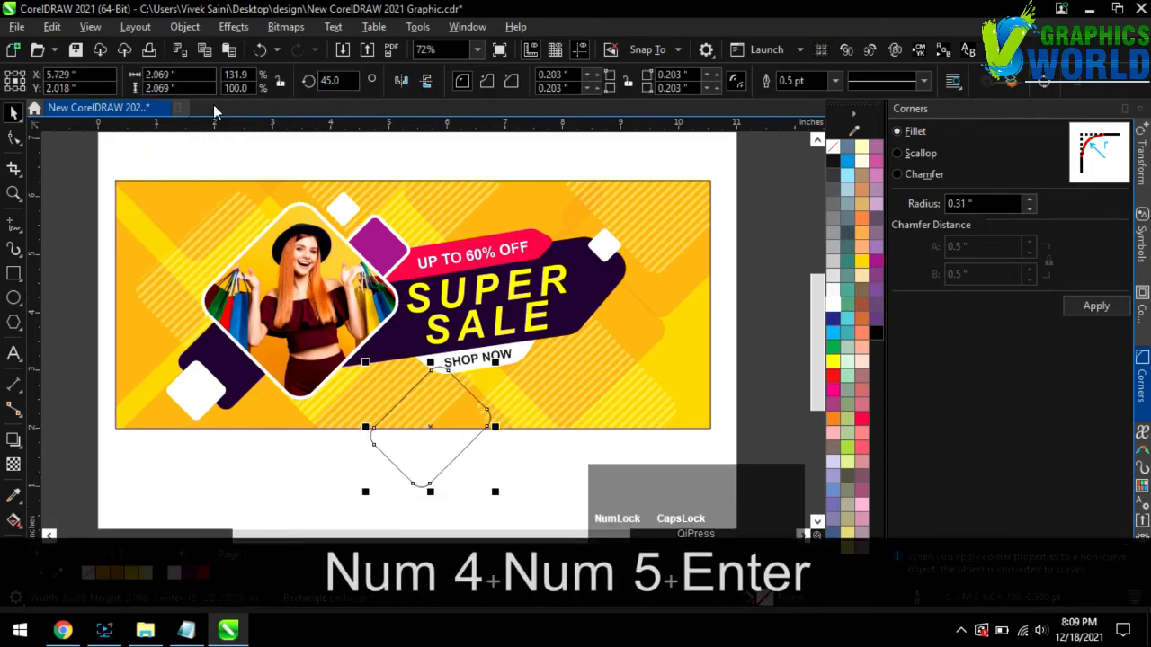
Step: Shrink the rotated rectangle to about 1.72 inches over the photo diamond's lower-right edge, with white fill and a 4 pt white outline
left_click_drag(447, 449, 378, 371)
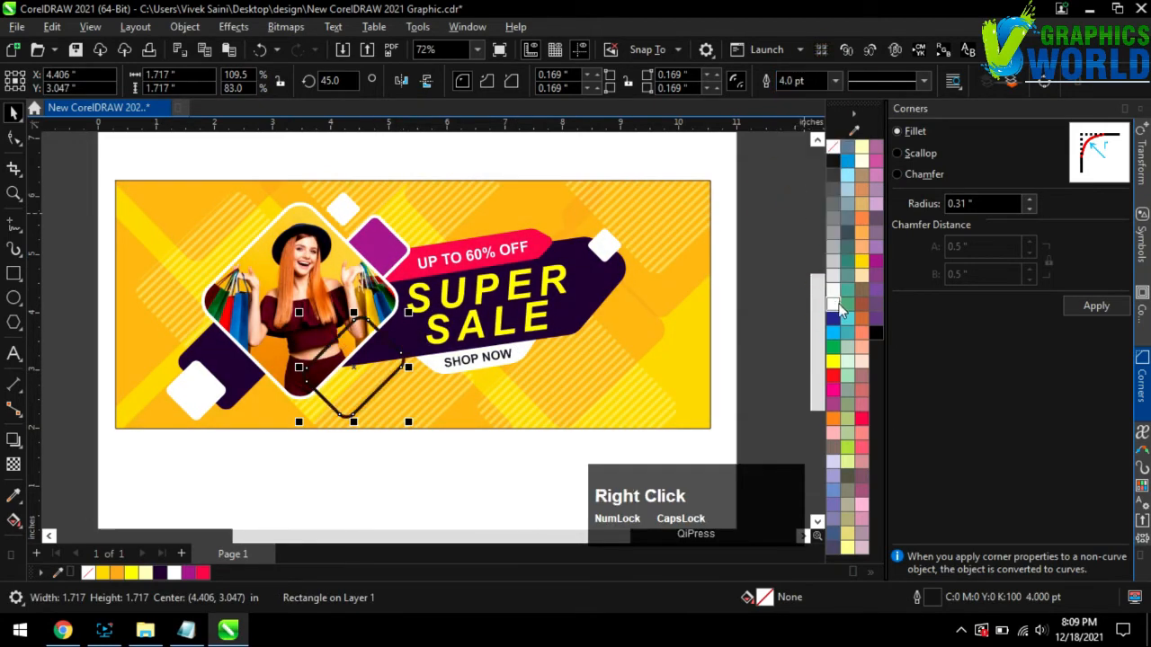
left_click(833, 292)
left_click(745, 249)
Step: Import the cosmetics picture from the file folder and PowerClip it inside the small white diamond over the photo
left_click(144, 630)
left_click_drag(509, 212, 407, 463)
right_click(454, 432)
left_click(480, 235)
left_click(358, 364)
scroll(381, 342, "up", 3)
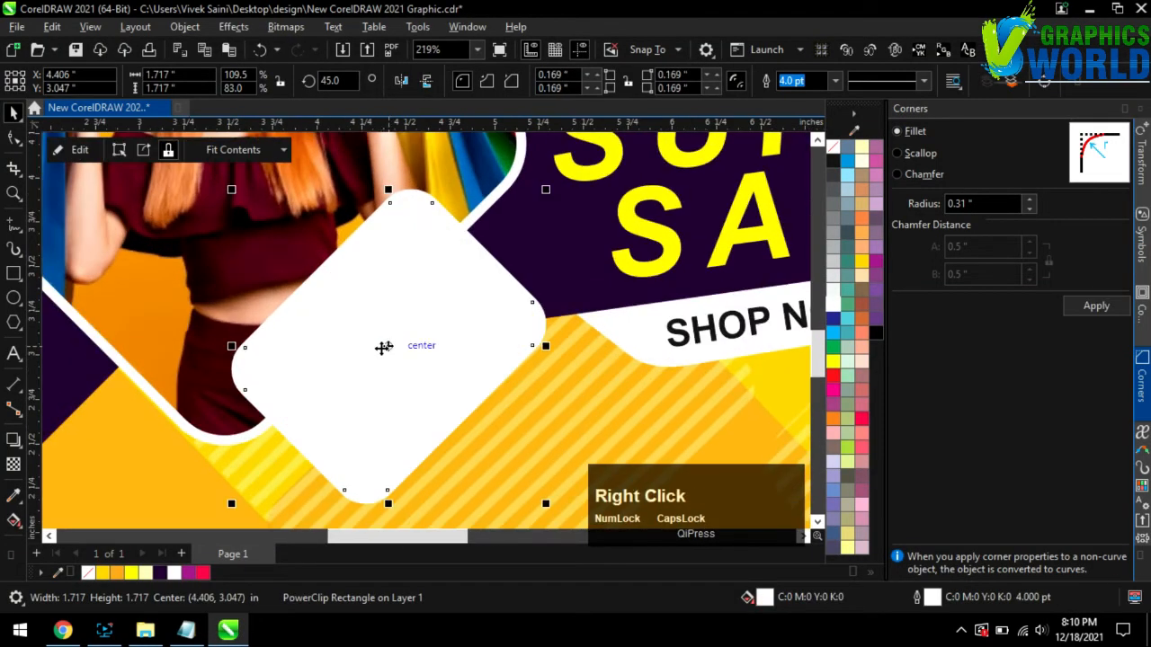
Step: Edit the small diamond's PowerClip contents so that the cosmetics picture fills the frame
right_click(382, 341)
left_click(445, 116)
scroll(540, 180, "down", 1)
left_click_drag(611, 187, 563, 201)
left_click(83, 150)
scroll(333, 450, "down", 3)
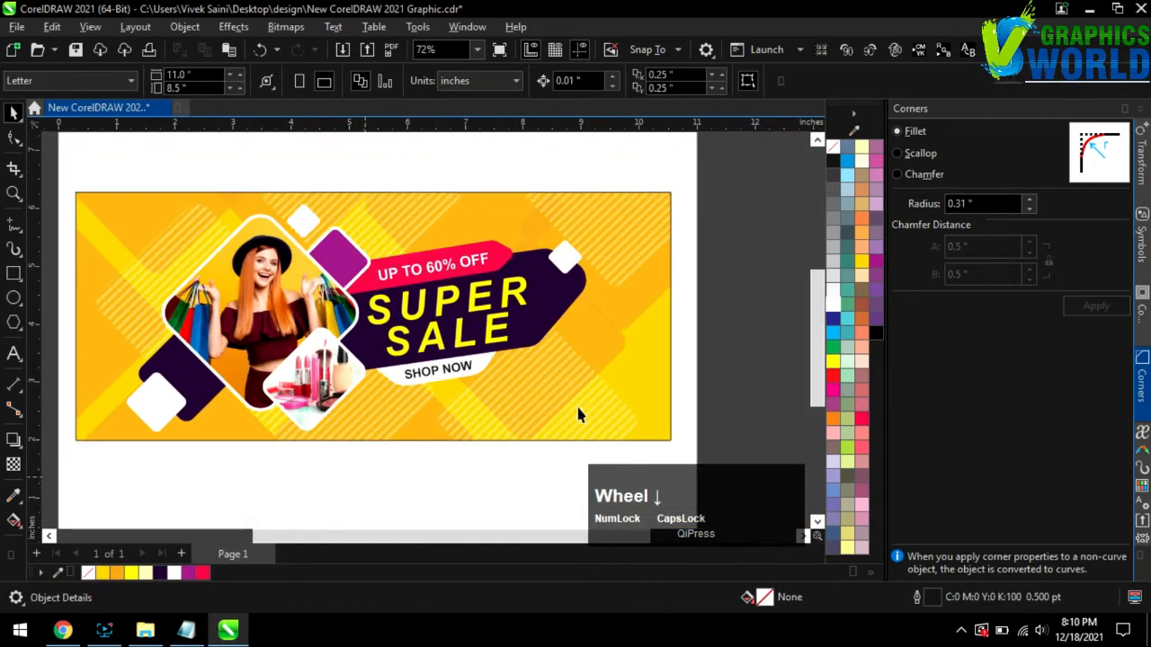
Step: Try a yellow outline on the cosmetics diamond
left_click(364, 388)
right_click(804, 379)
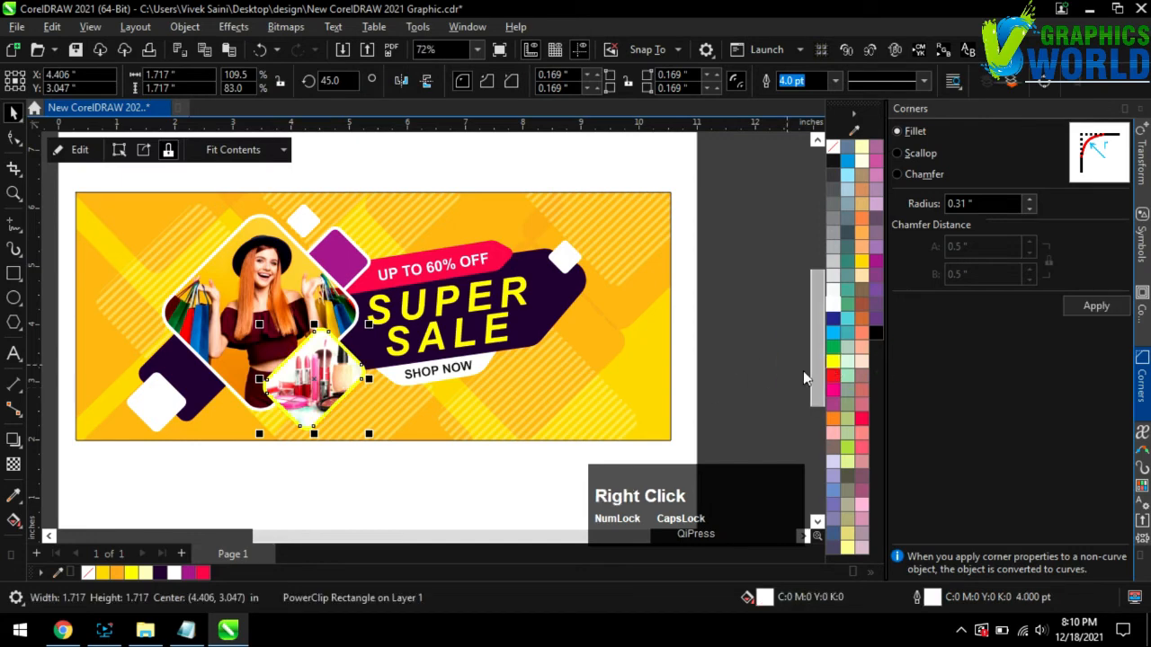
left_click(704, 349)
scroll(294, 399, "up", 1)
Step: Colour the cosmetics diamond's outline pale yellow (C0 M0 Y40 K0) and save the document
left_click(301, 396)
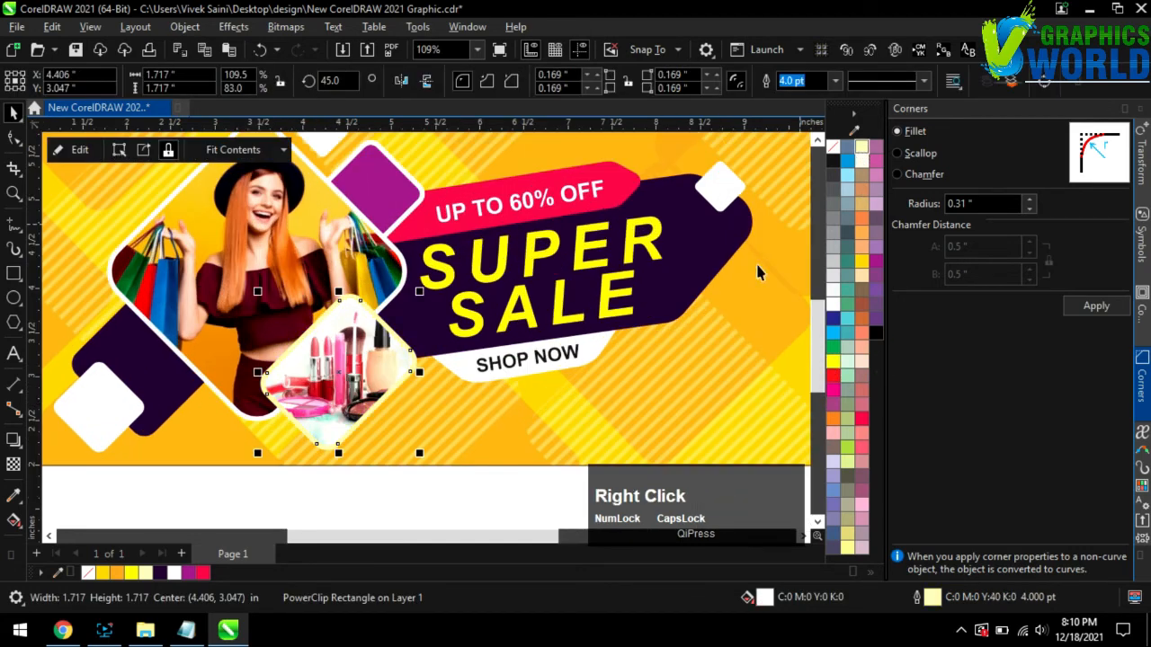
left_click(378, 504)
scroll(334, 395, "down", 2)
left_click(784, 258)
key("ctrl+s")
Step: Apply a drop shadow with opacity 50 and feathering 15 to the photo diamond, purple diamond, red label, dark label and white hexagon
left_click(286, 238)
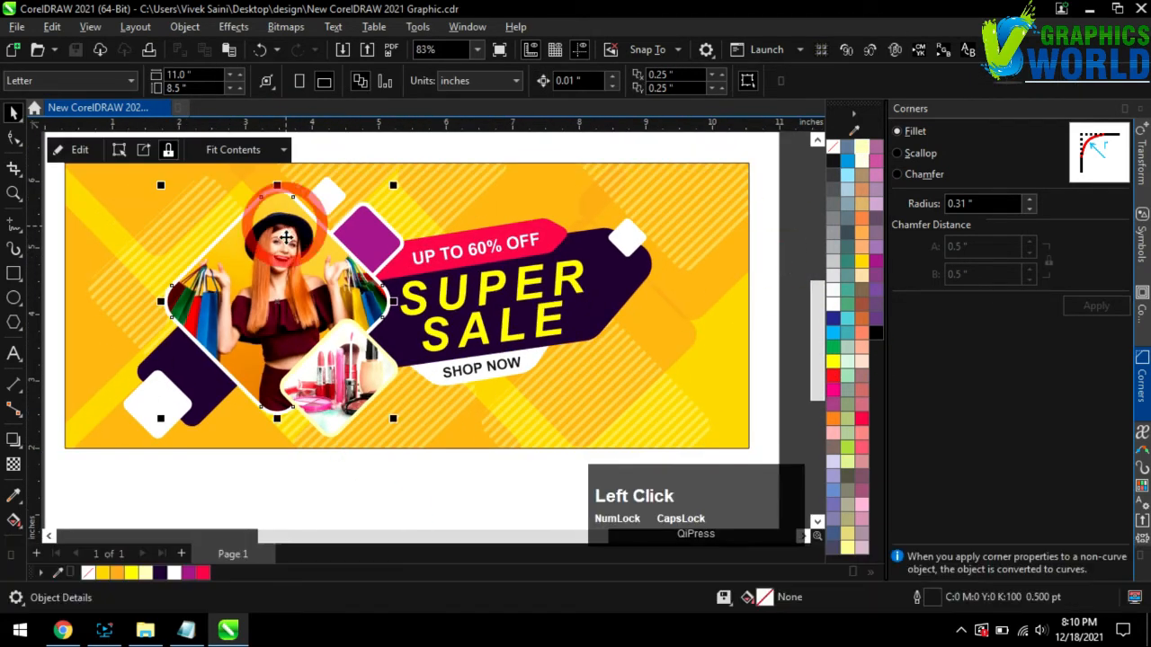
left_click(369, 240, "shift")
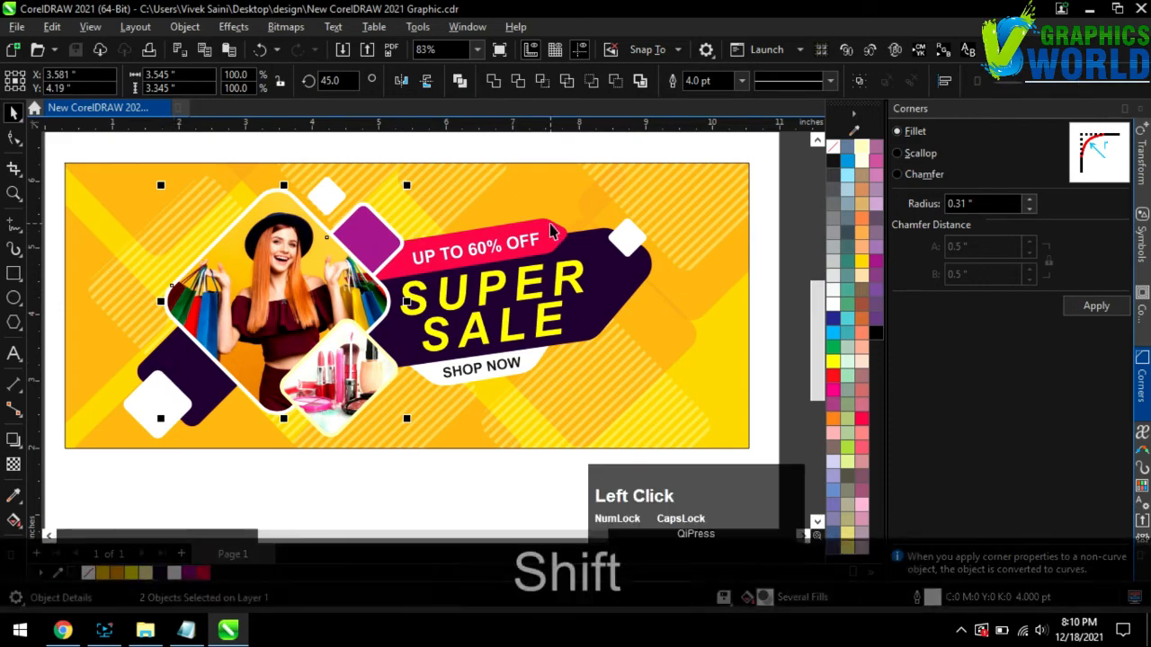
left_click(550, 225, "shift")
left_click(604, 246, "shift")
left_click(531, 358, "shift")
left_click_drag(15, 441, 56, 441)
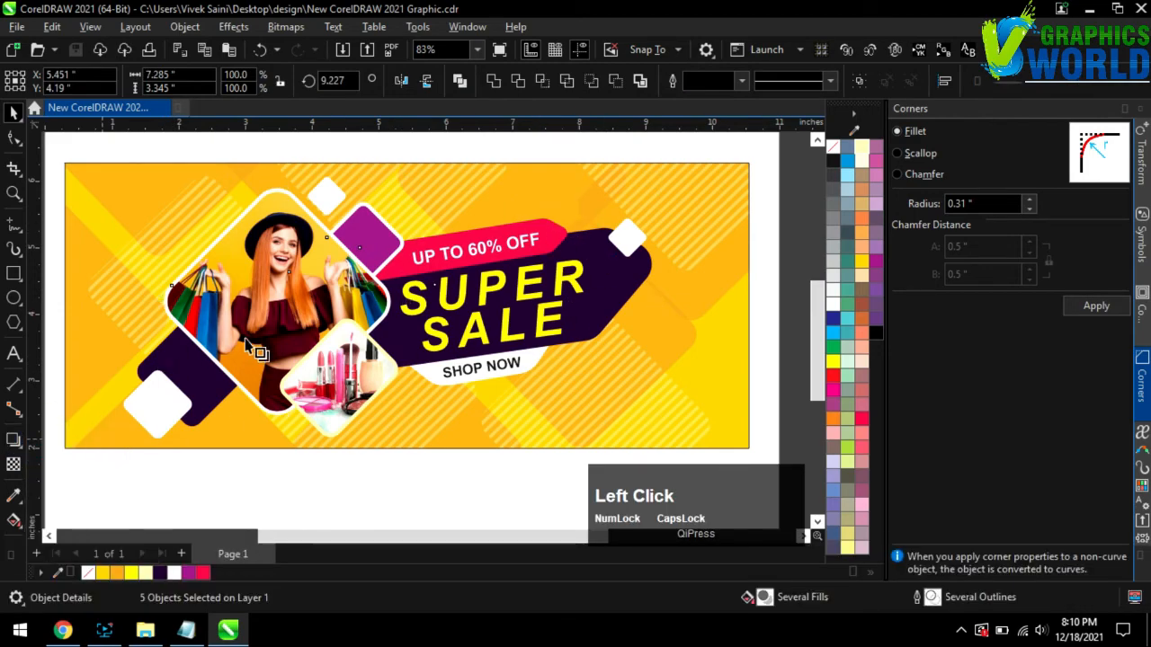
key("ctrl+z")
left_click_drag(409, 301, 475, 186)
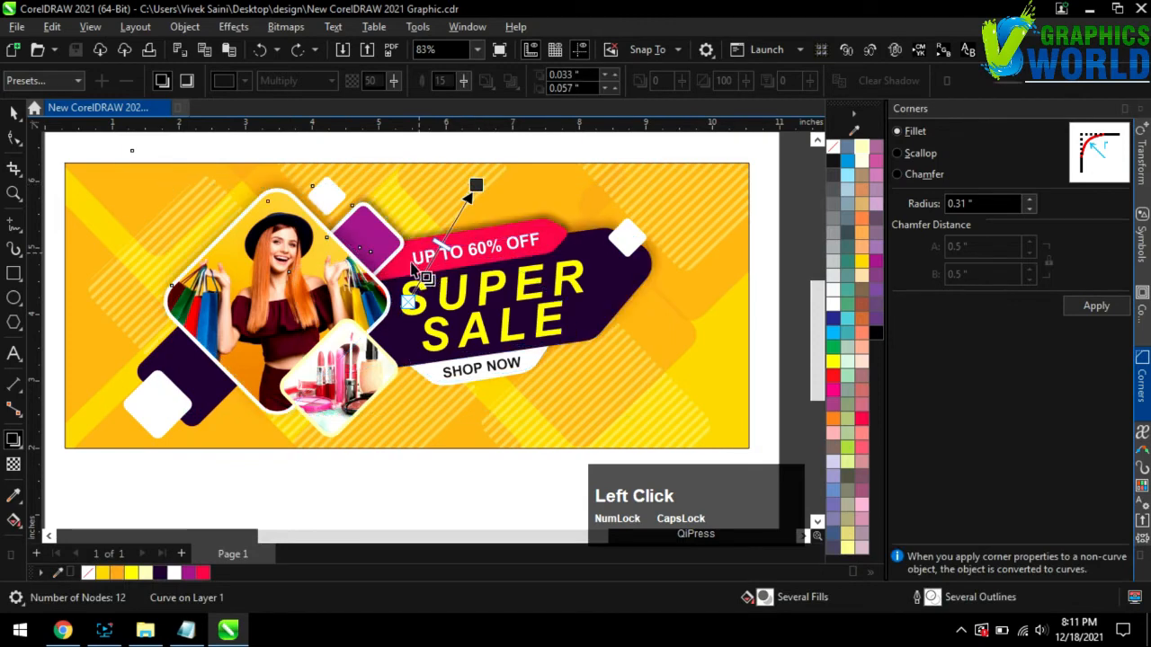
Step: Add a drop shadow to the cosmetics diamond with opacity 50, feathering 15 and an offset of about 0.1 inch
left_click(356, 389)
left_click_drag(403, 318, 401, 319)
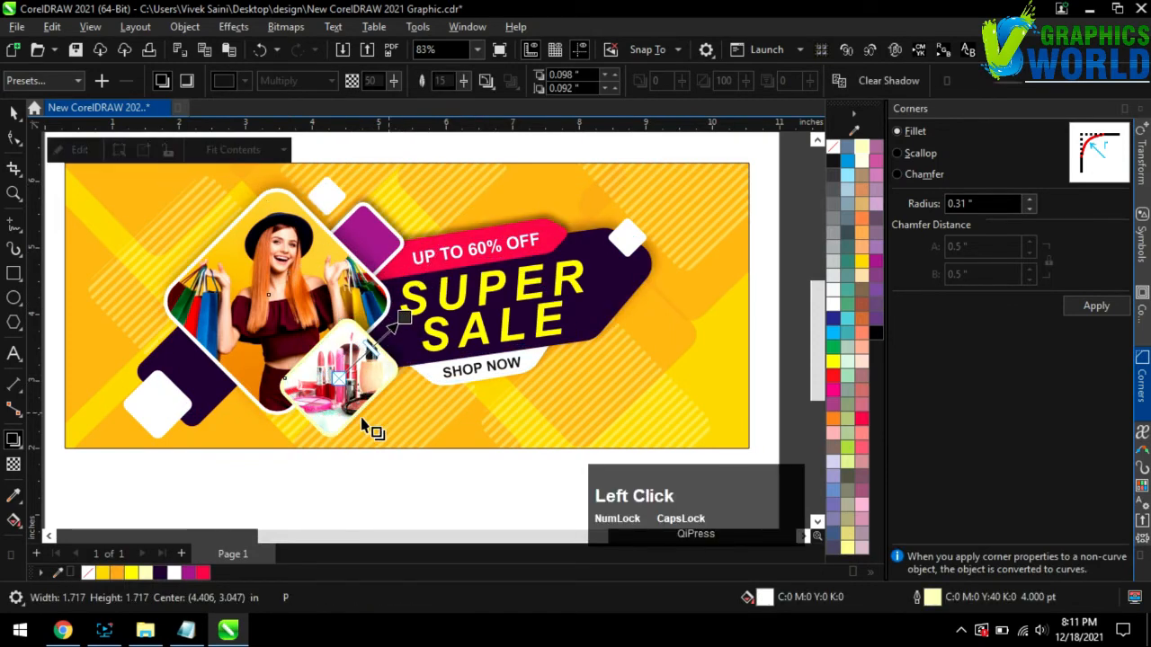
left_click_drag(338, 378, 206, 395)
key("ctrl+z")
left_click(159, 395)
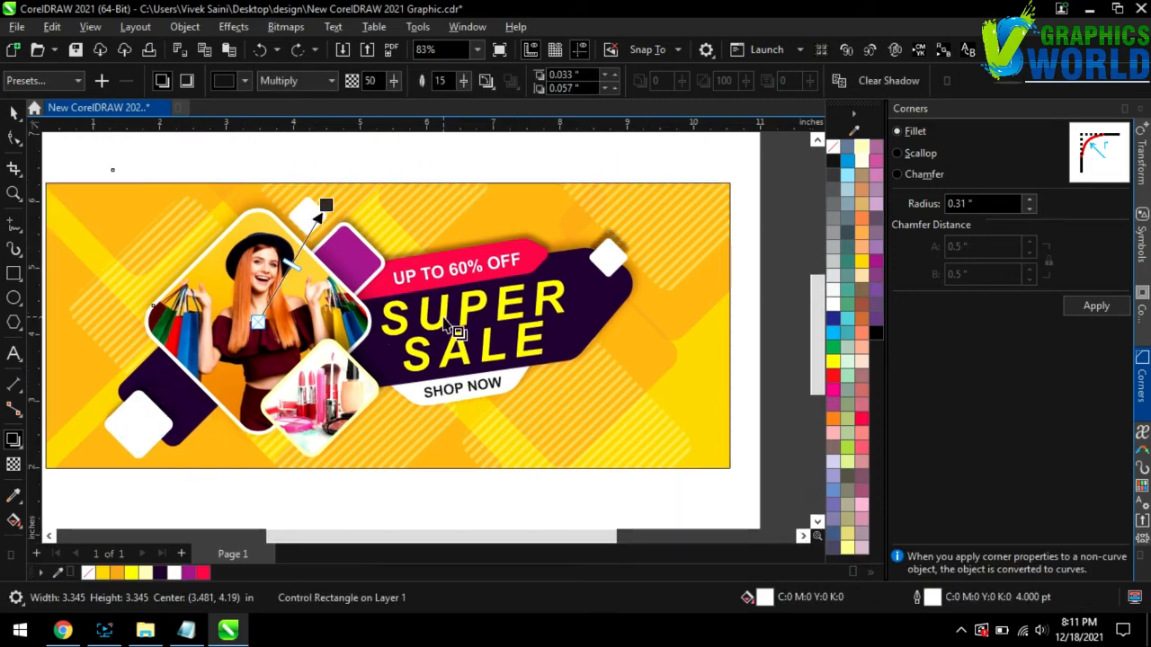
Step: Apply a centred drop shadow with opacity 84, feathering 15 and zero offset to the SUPER and SALE texts
left_click(457, 331)
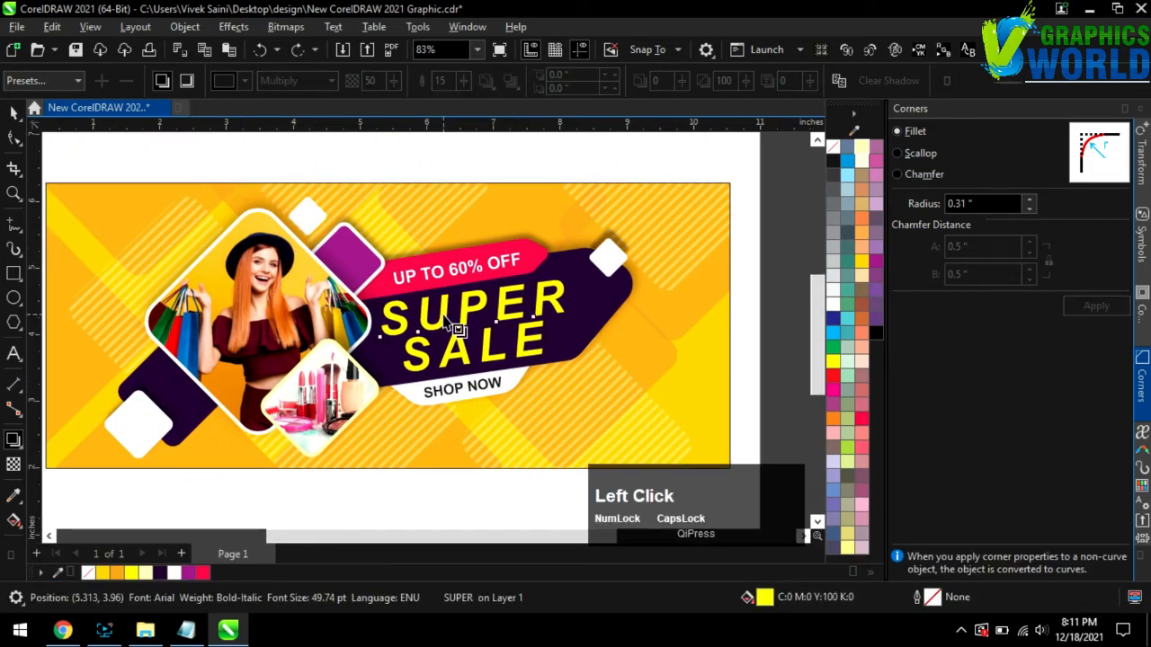
scroll(470, 321, "up", 5)
left_click_drag(482, 349, 490, 280)
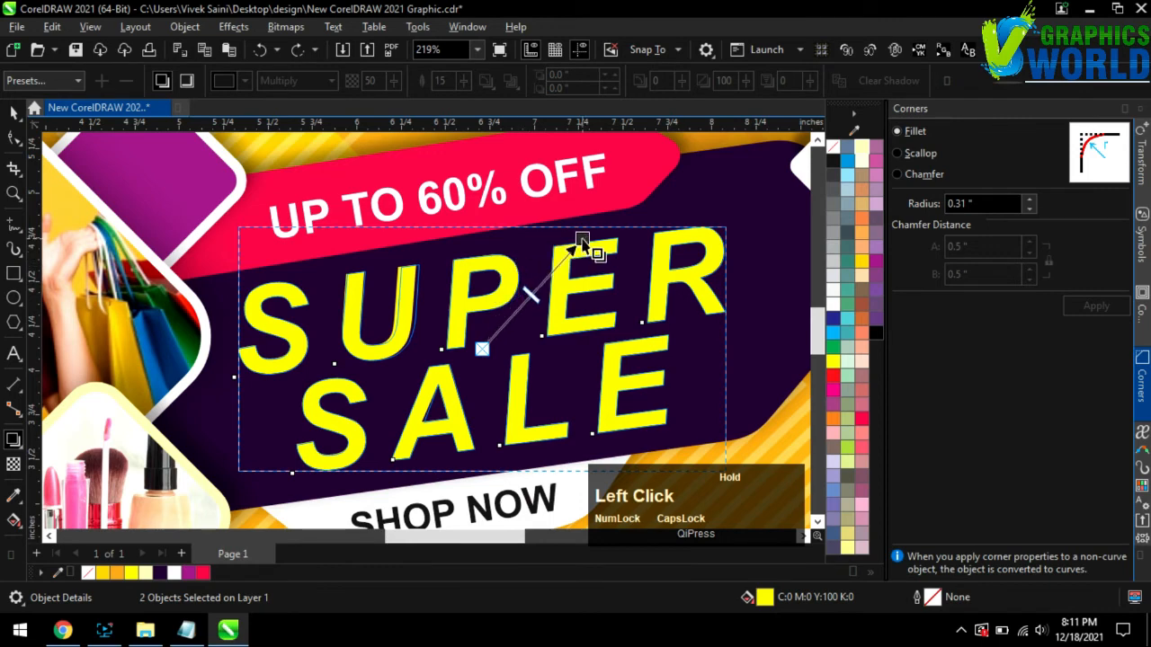
left_click_drag(582, 241, 578, 273)
left_click_drag(600, 349, 648, 347)
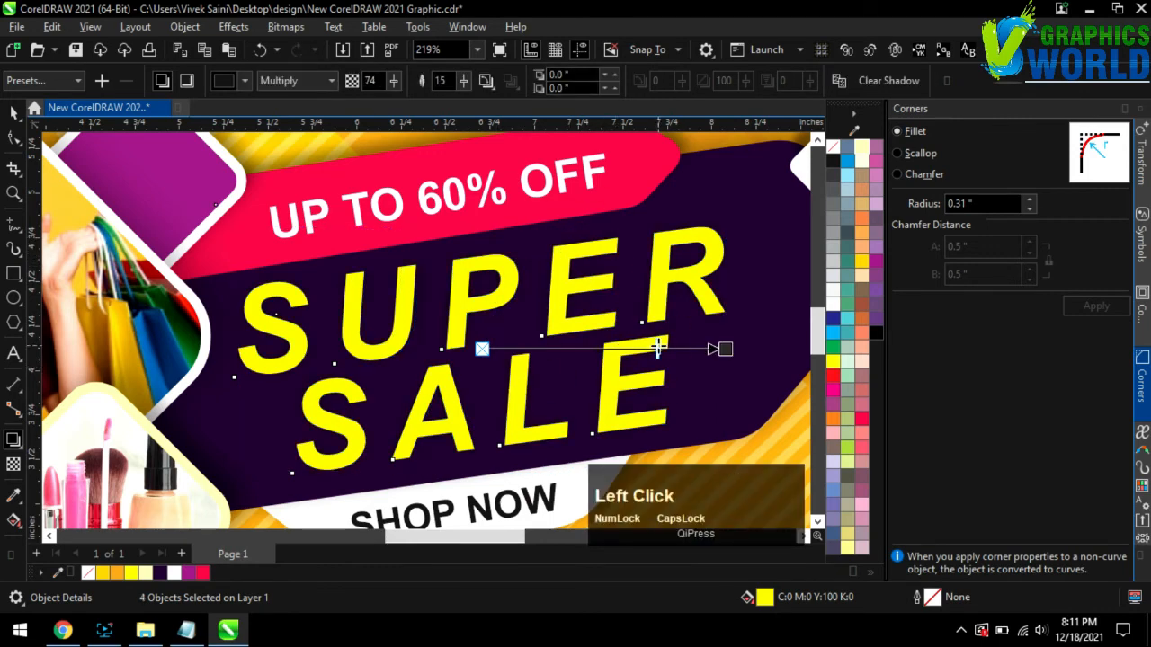
scroll(380, 399, "down", 4)
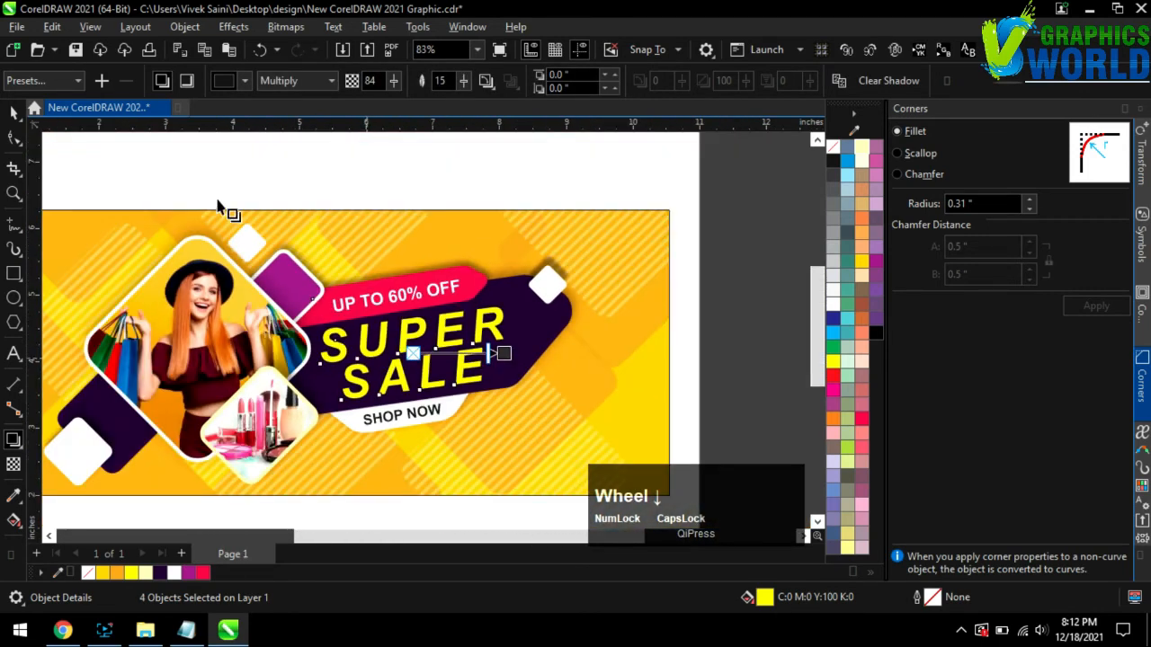
Step: Draw a square on the empty area beside the banner and slightly round its corners
left_click(13, 113)
left_click(541, 170)
scroll(541, 170, "down", 1)
left_click(14, 273)
left_click_drag(725, 243, 815, 373)
left_click(14, 138)
left_click_drag(618, 374, 631, 374)
Step: Shrink the rounded square to about 2.17 inches and rotate it to about 333 degrees
left_click(14, 113)
left_click_drag(752, 378, 709, 335)
left_click(661, 287)
left_click_drag(725, 241, 737, 260)
Step: Fill the rounded square with red (C0 M93 Y100 K0), remove its outline and apply a uniform transparency of 50
left_click(831, 419)
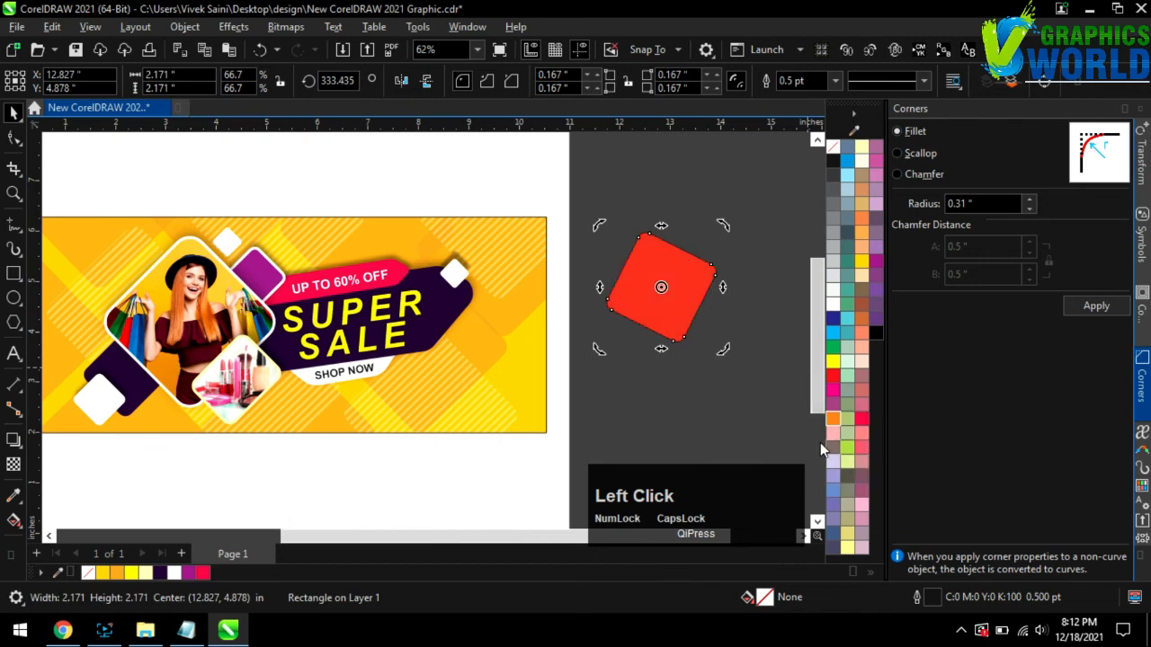
left_click(13, 464)
left_click(39, 81)
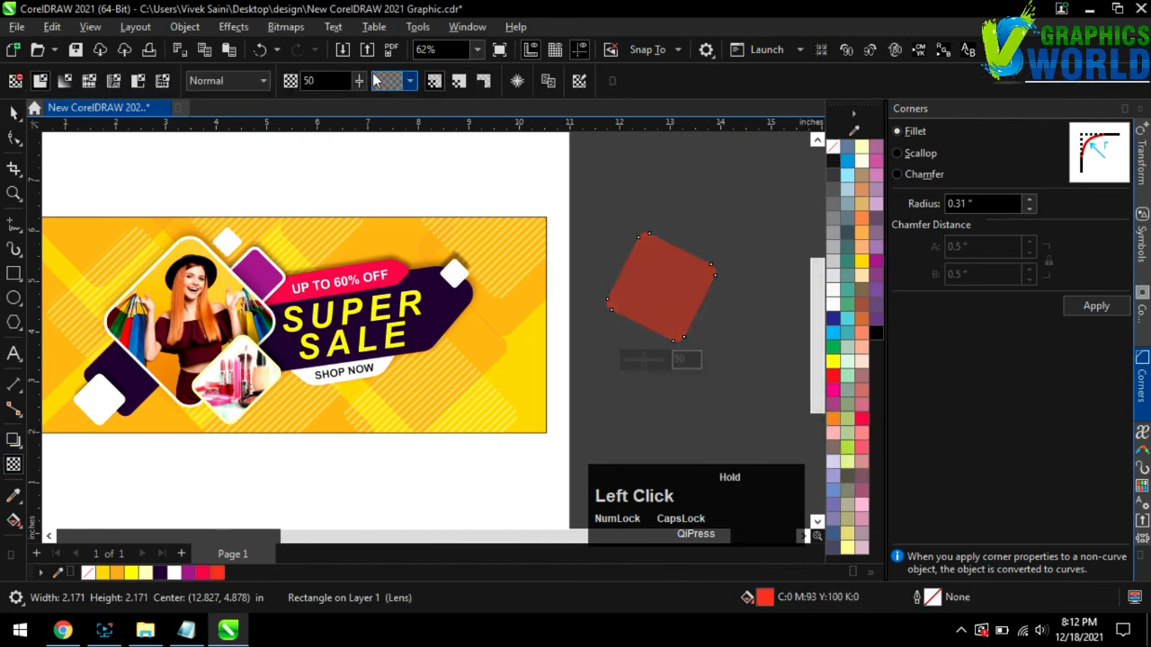
key("space")
Step: Move the transparent red square over the banner's right edge, rotate it to about 315 degrees and enlarge it to about 2.92 inches
left_click_drag(699, 297, 587, 293)
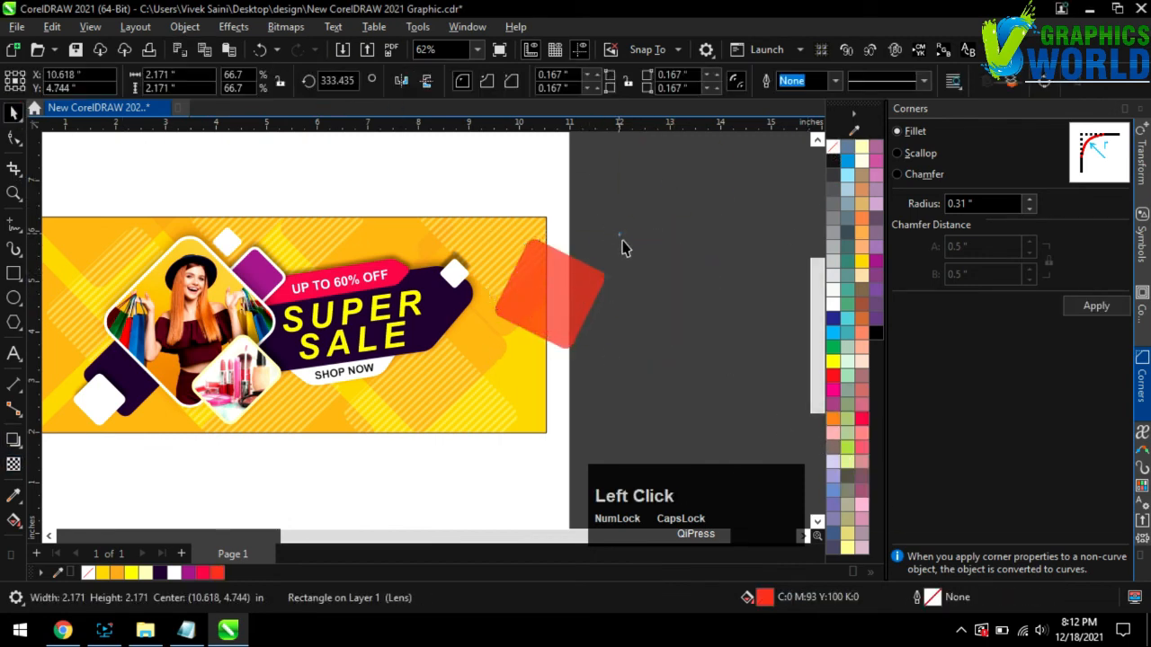
double_click(584, 270)
left_click_drag(614, 233, 631, 260)
left_click(663, 326)
left_click_drag(592, 310, 581, 383)
left_click_drag(600, 428, 634, 460)
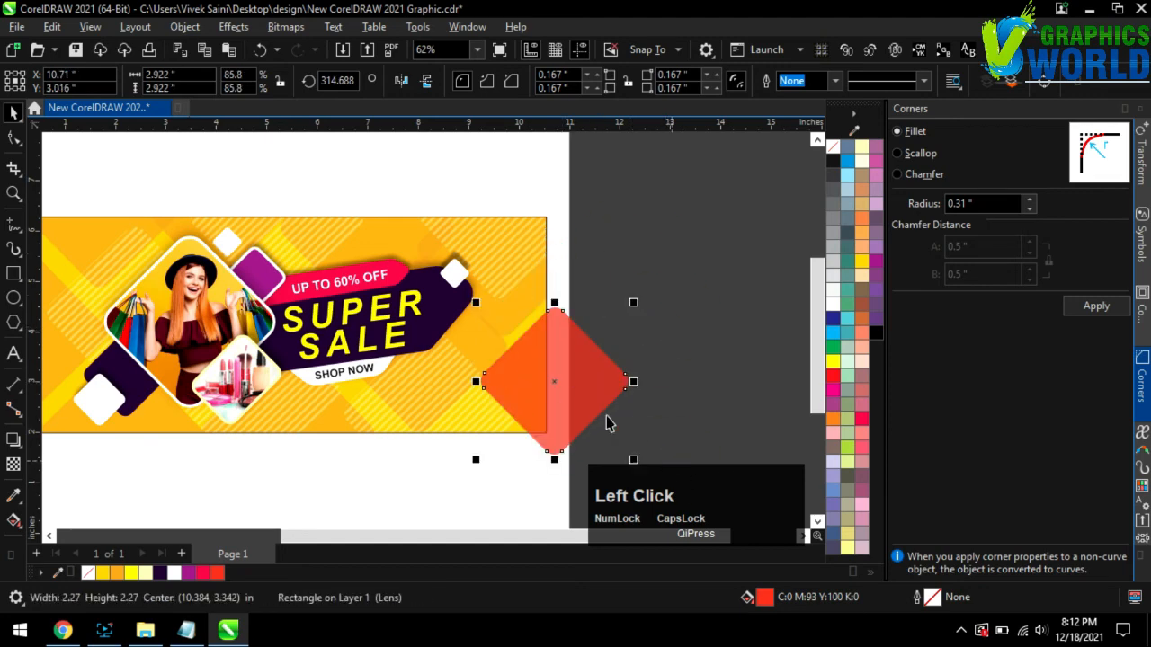
Step: Duplicate the red diamond with zero-distance position transforms of one copy each, placing copies over the banner's upper-left and lower-left corners
scroll(656, 365, "down", 1)
scroll(624, 359, "up", 1)
scroll(696, 383, "down", 1)
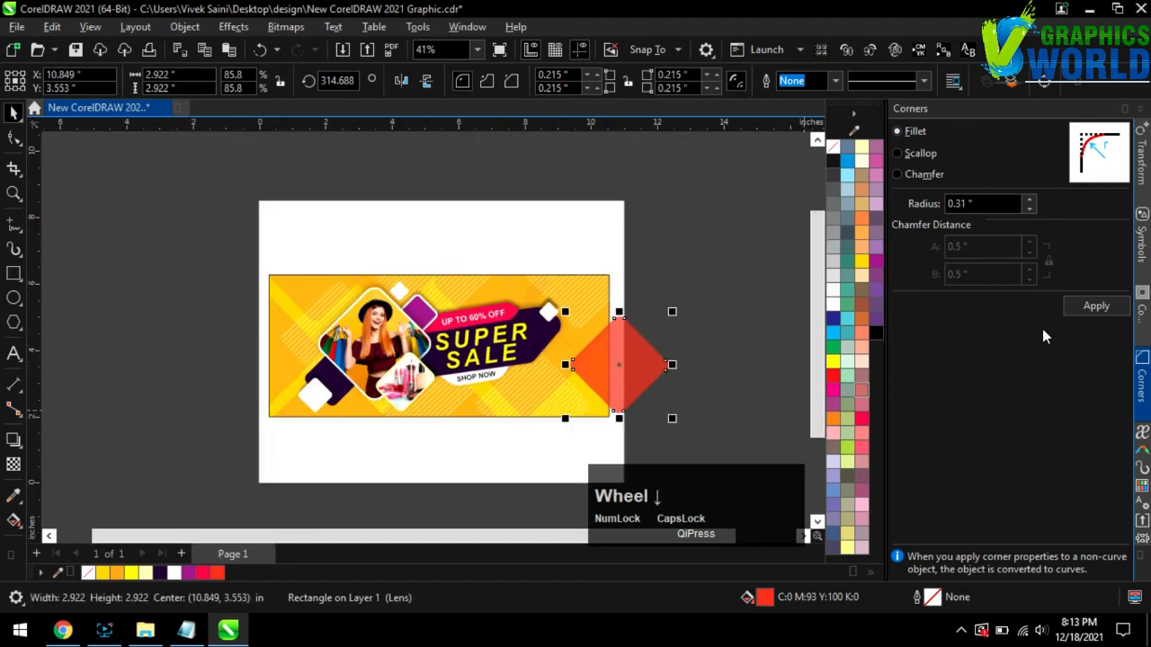
left_click(1140, 158)
left_click(999, 477)
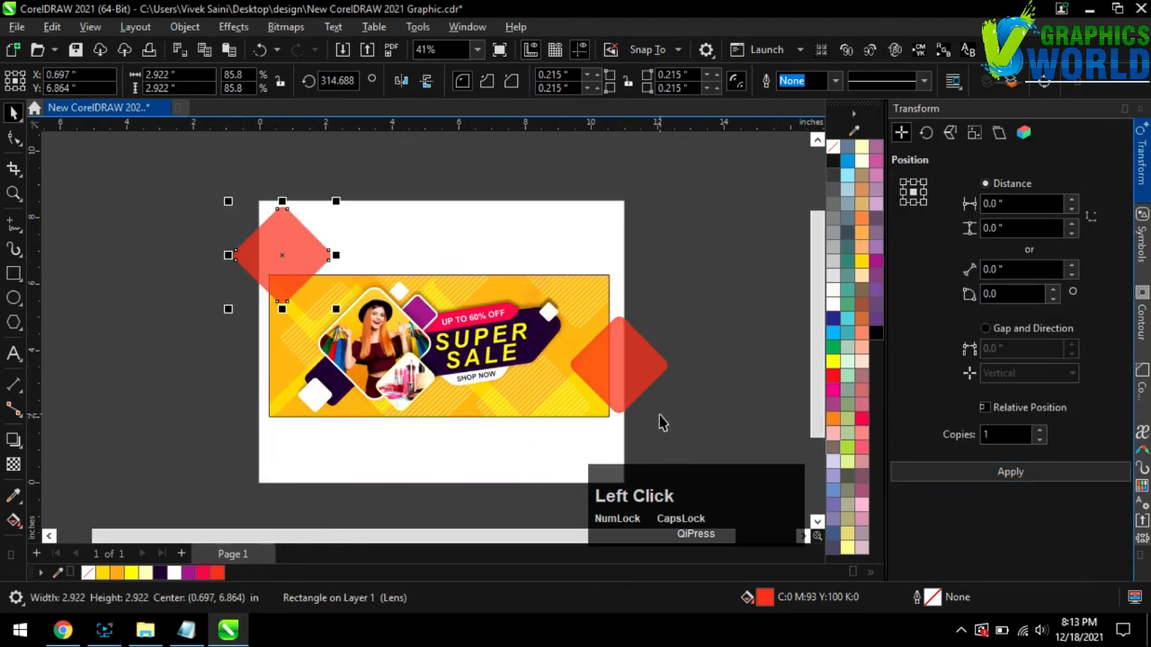
left_click(1043, 477)
left_click(998, 476)
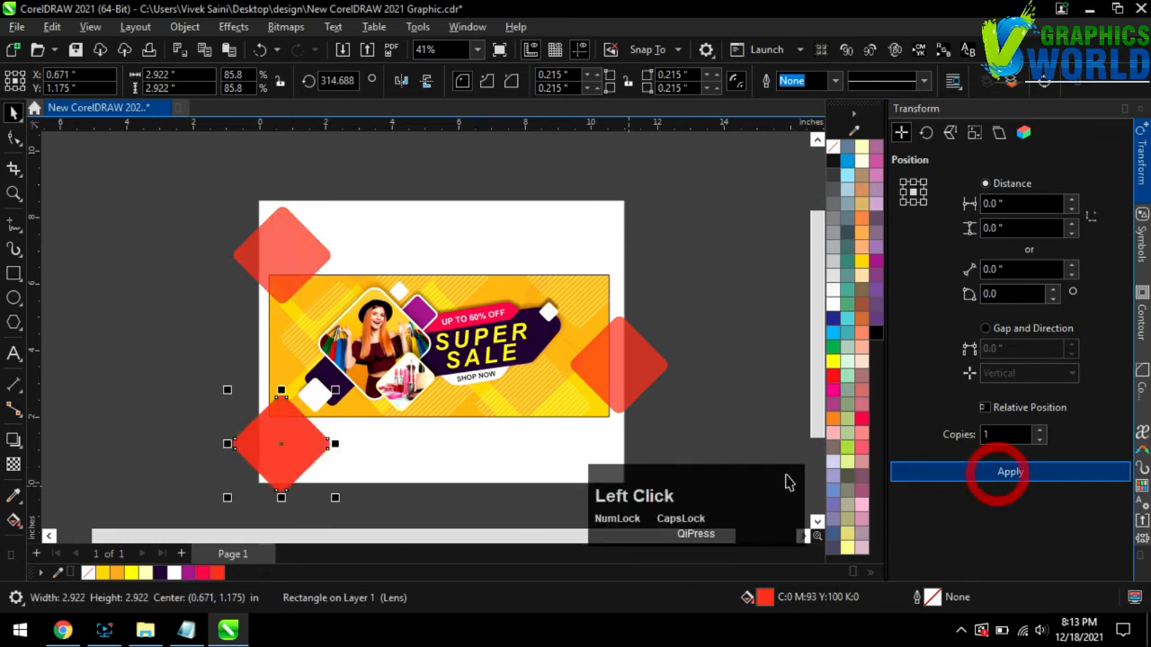